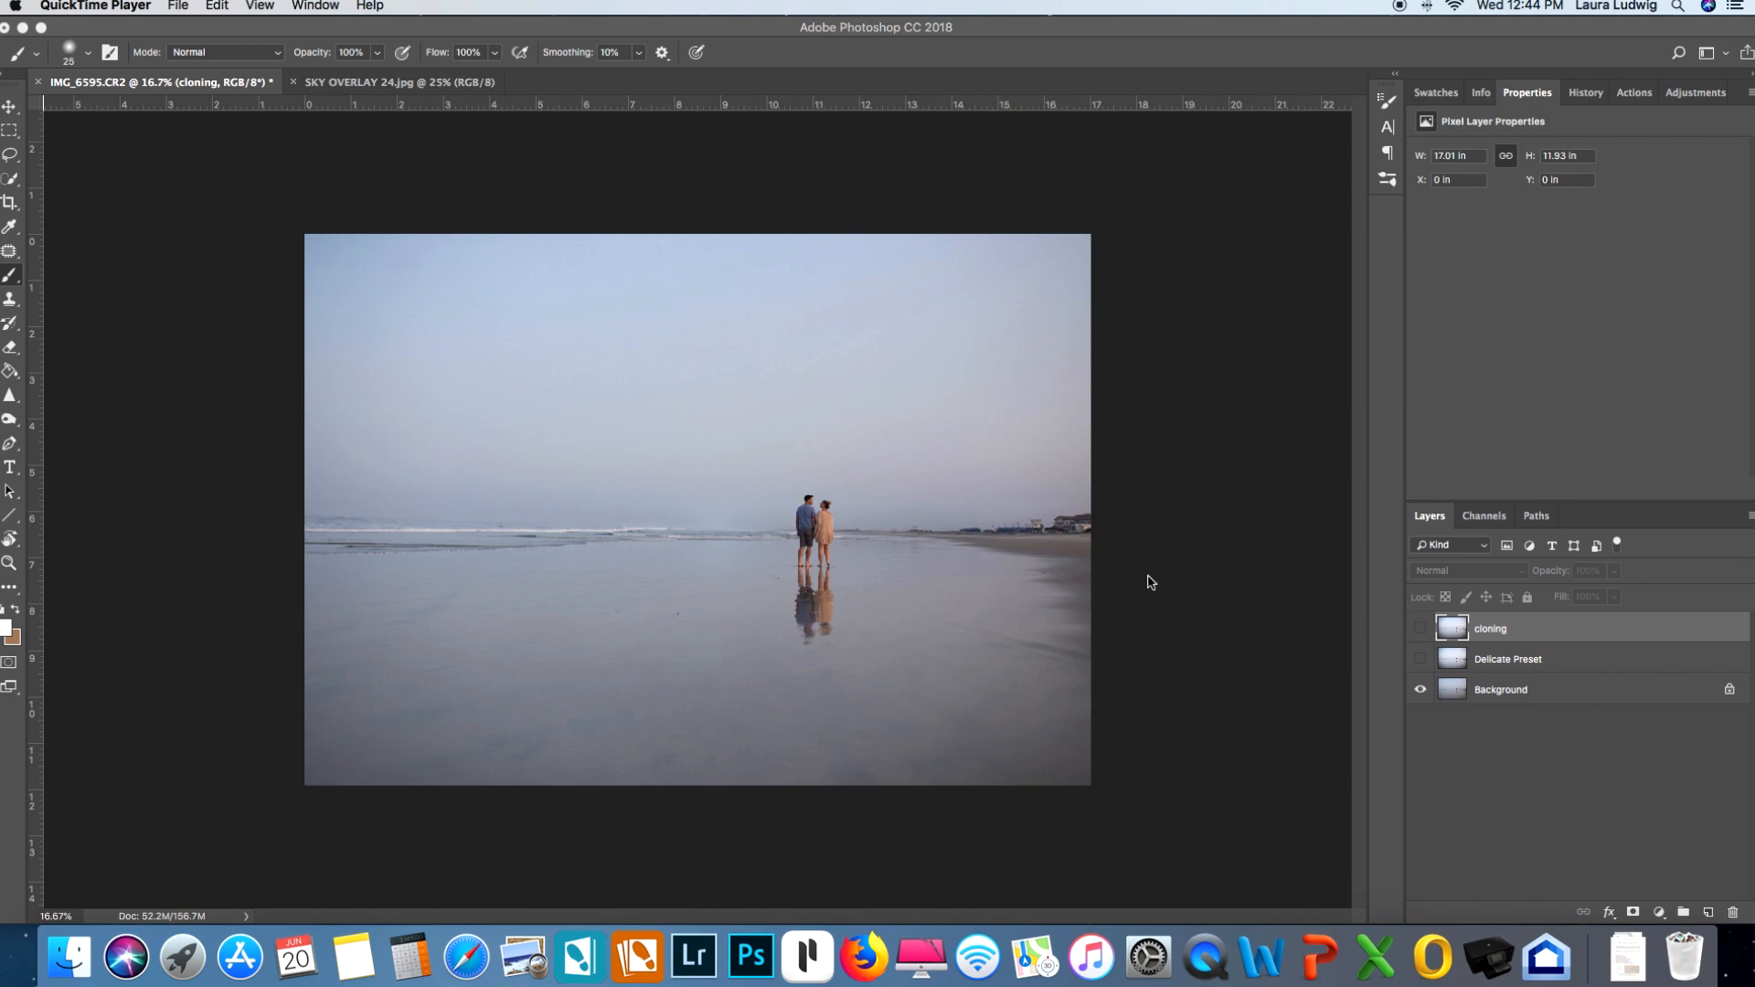
- Show all layers of the beach photo and copy the SKY OVERLAY 24.jpg image into it, accepting the colour profile conversion
{"action": "left_click", "coordinate": [1420, 691], "text": "alt"}
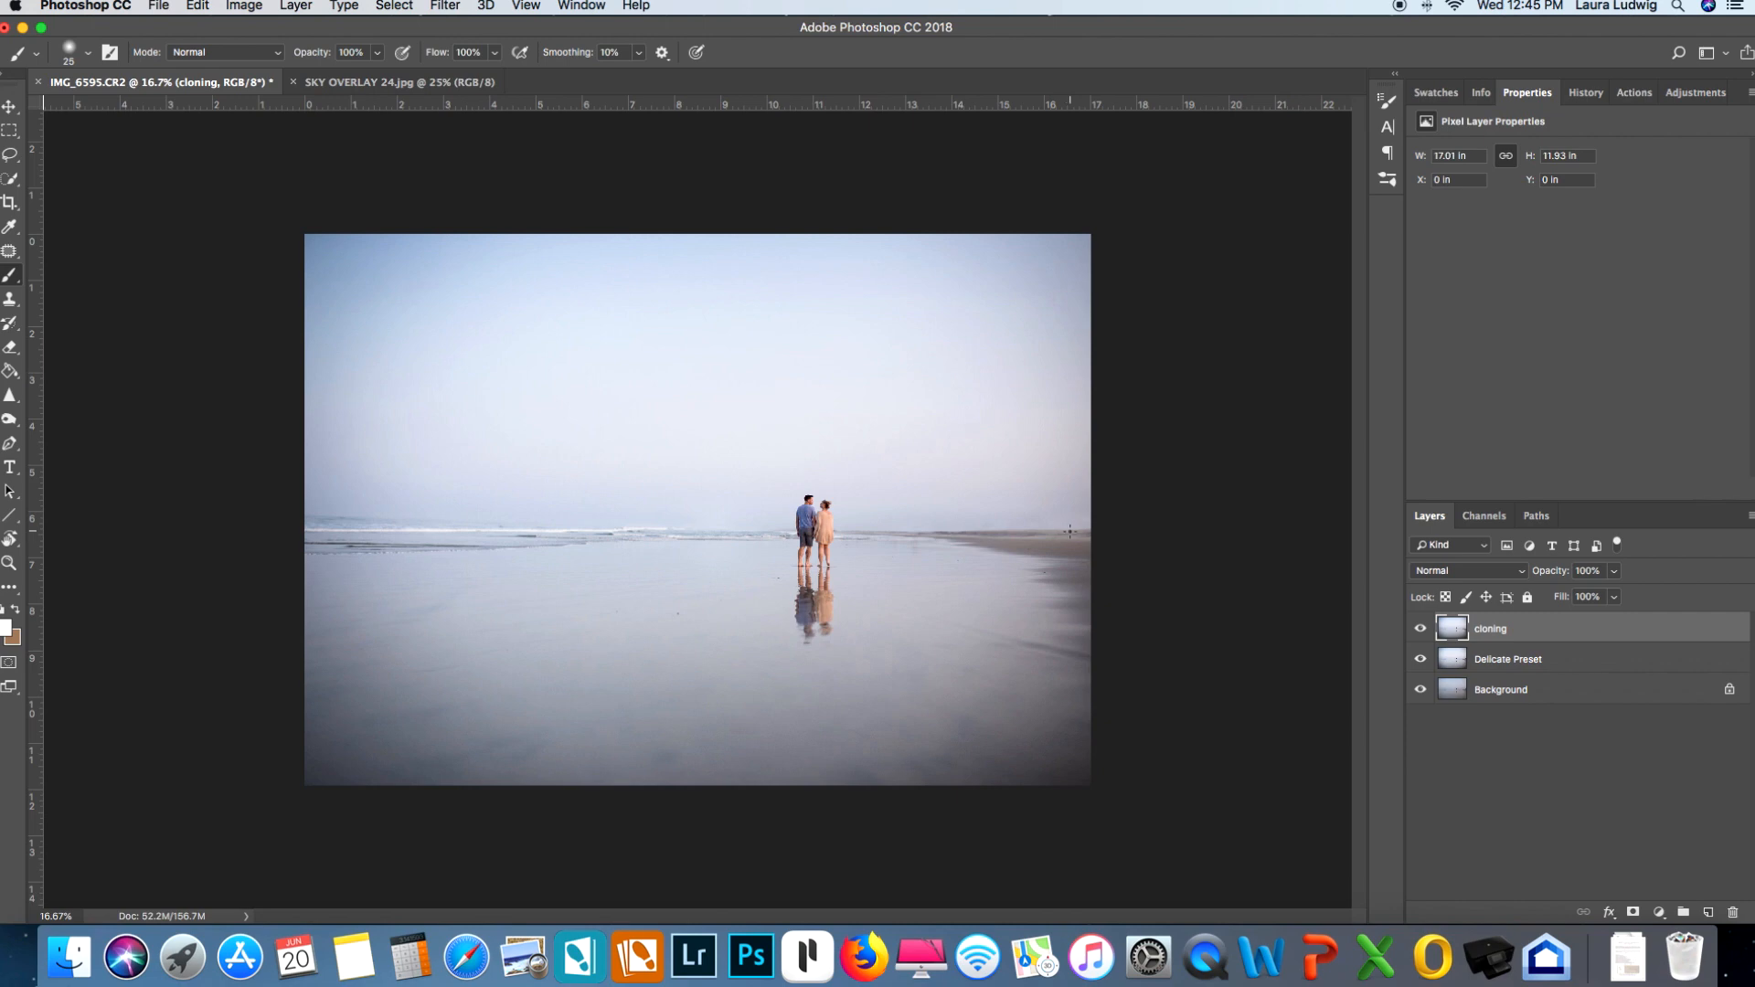
{"action": "left_click", "coordinate": [11, 108]}
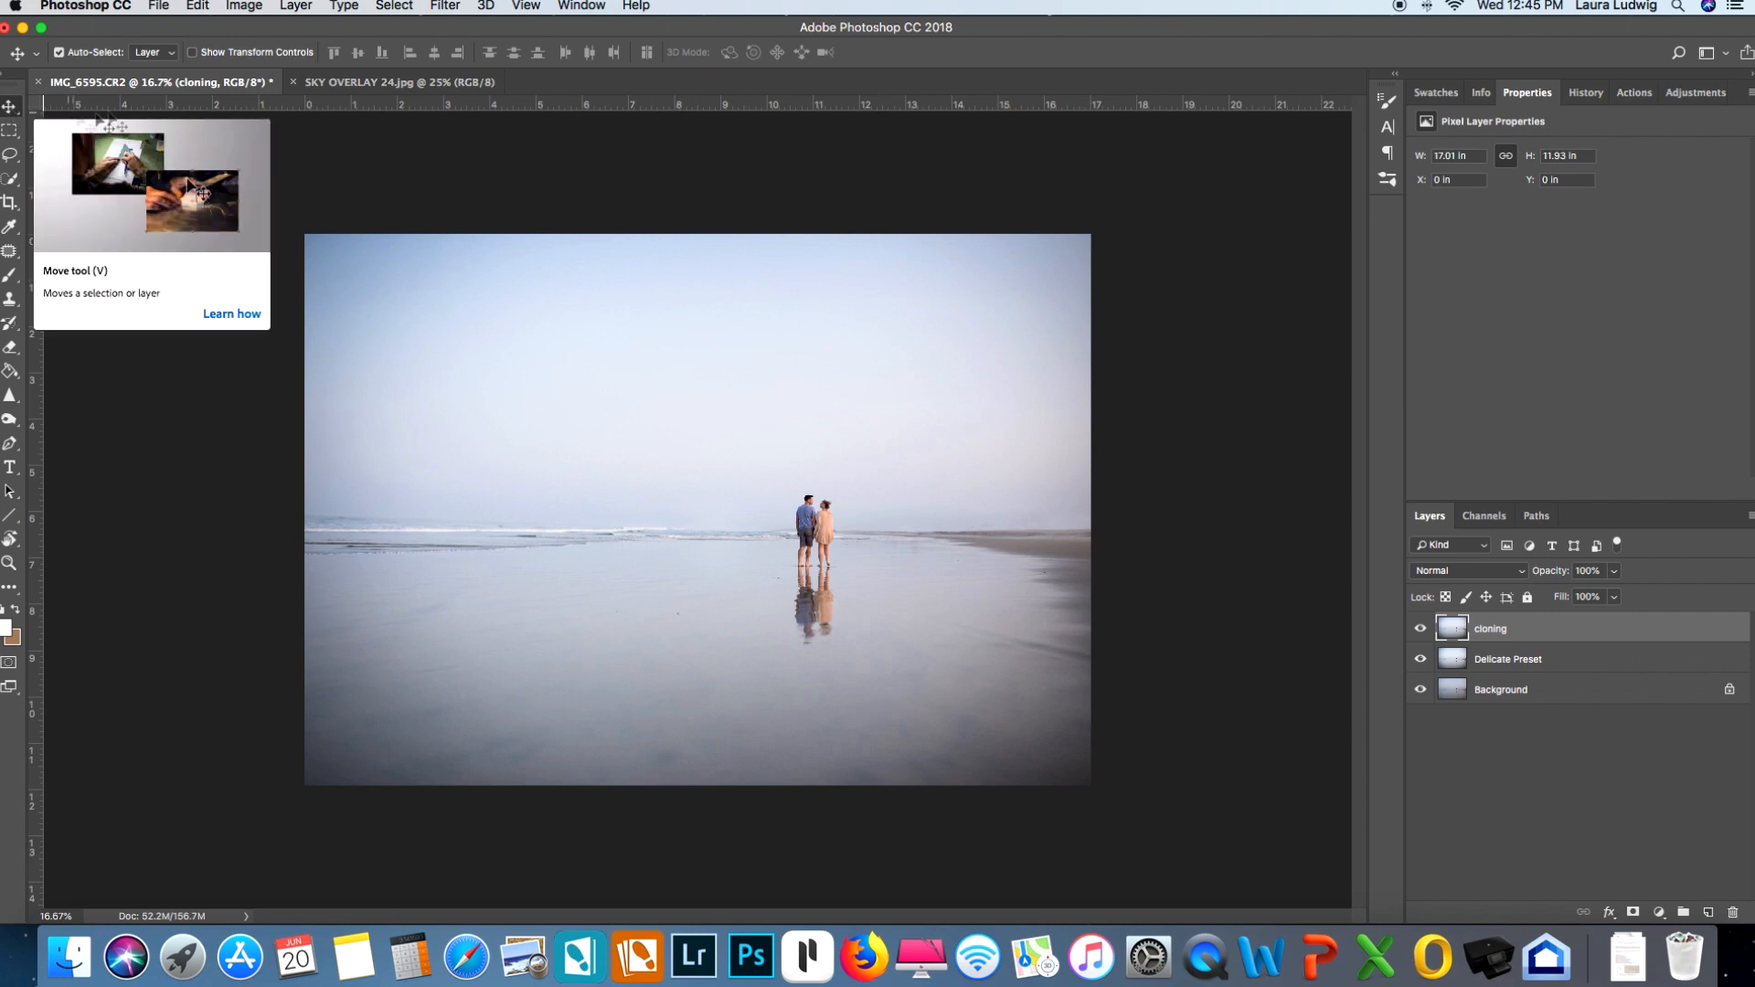
{"action": "left_click", "coordinate": [367, 84]}
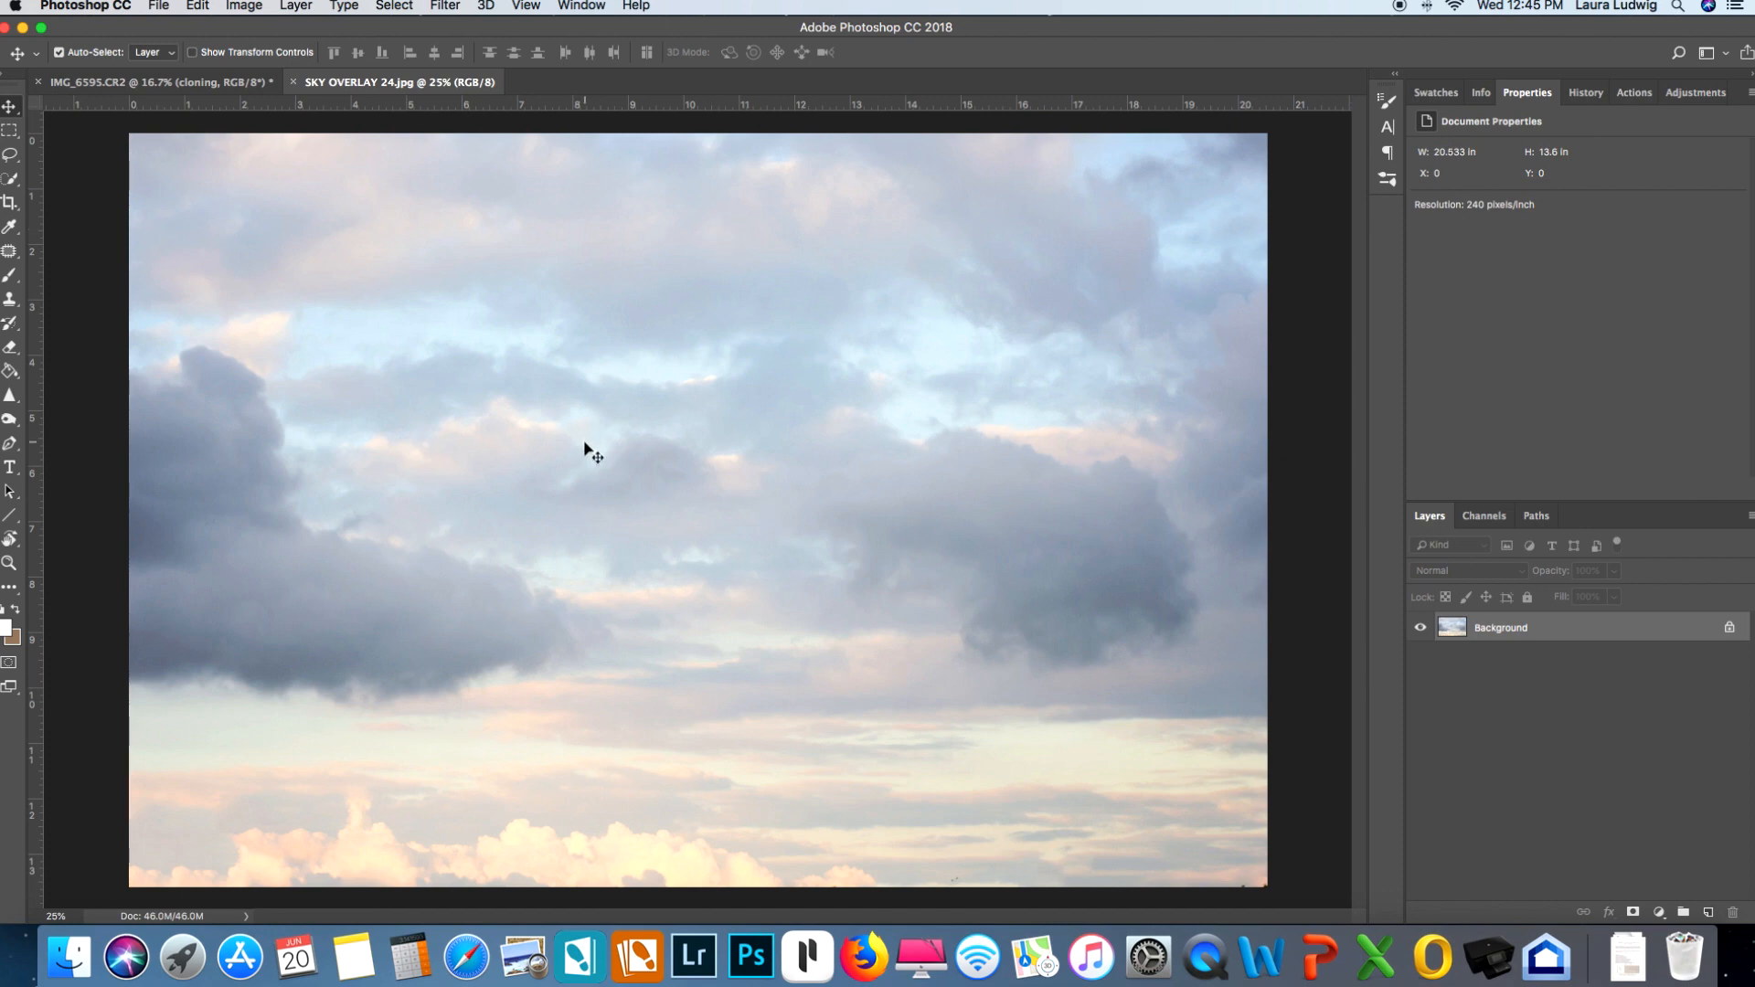
{"action": "mouse_move", "coordinate": [588, 450]}
{"action": "left_mouse_down"}
{"action": "mouse_move", "coordinate": [454, 246]}
{"action": "mouse_move", "coordinate": [271, 99]}
{"action": "mouse_move", "coordinate": [203, 78]}
{"action": "mouse_move", "coordinate": [606, 436]}
{"action": "left_mouse_up"}
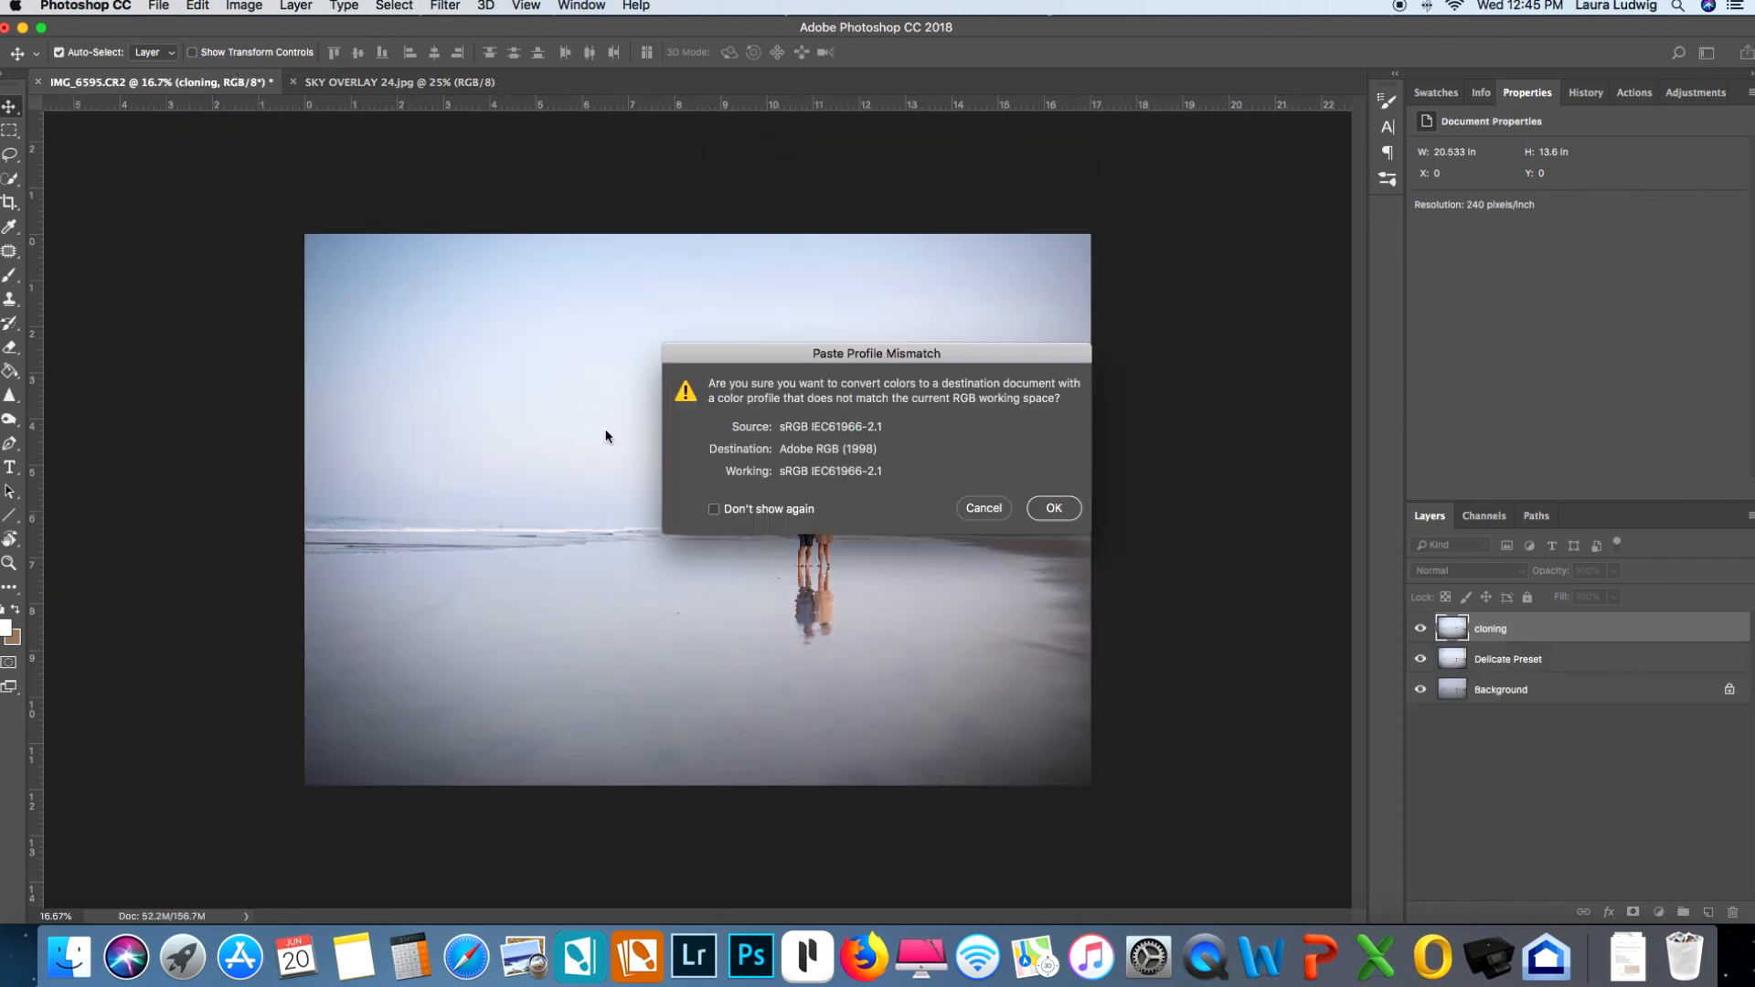
{"action": "left_click", "coordinate": [1051, 509]}
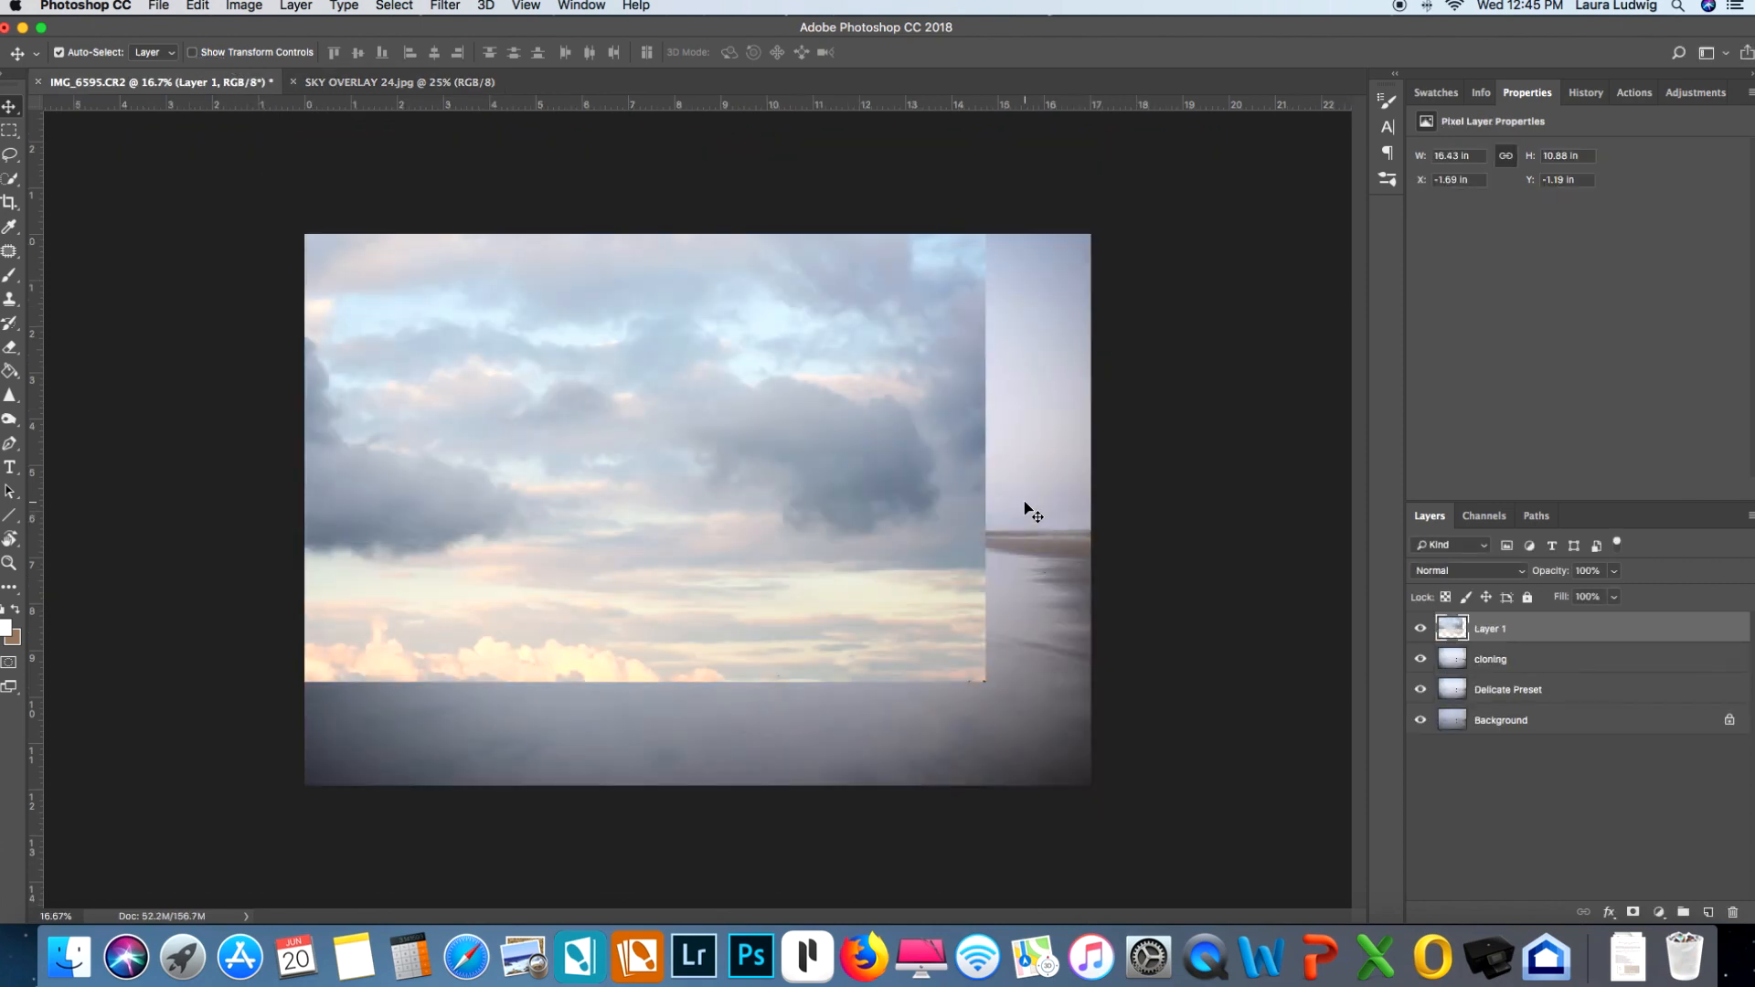
- Position the sky layer over the photo and scale it to about 122% so that it extends past every edge of the canvas
{"action": "left_click_drag", "start_coordinate": [736, 431], "coordinate": [834, 508]}
{"action": "key", "text": "super+t"}
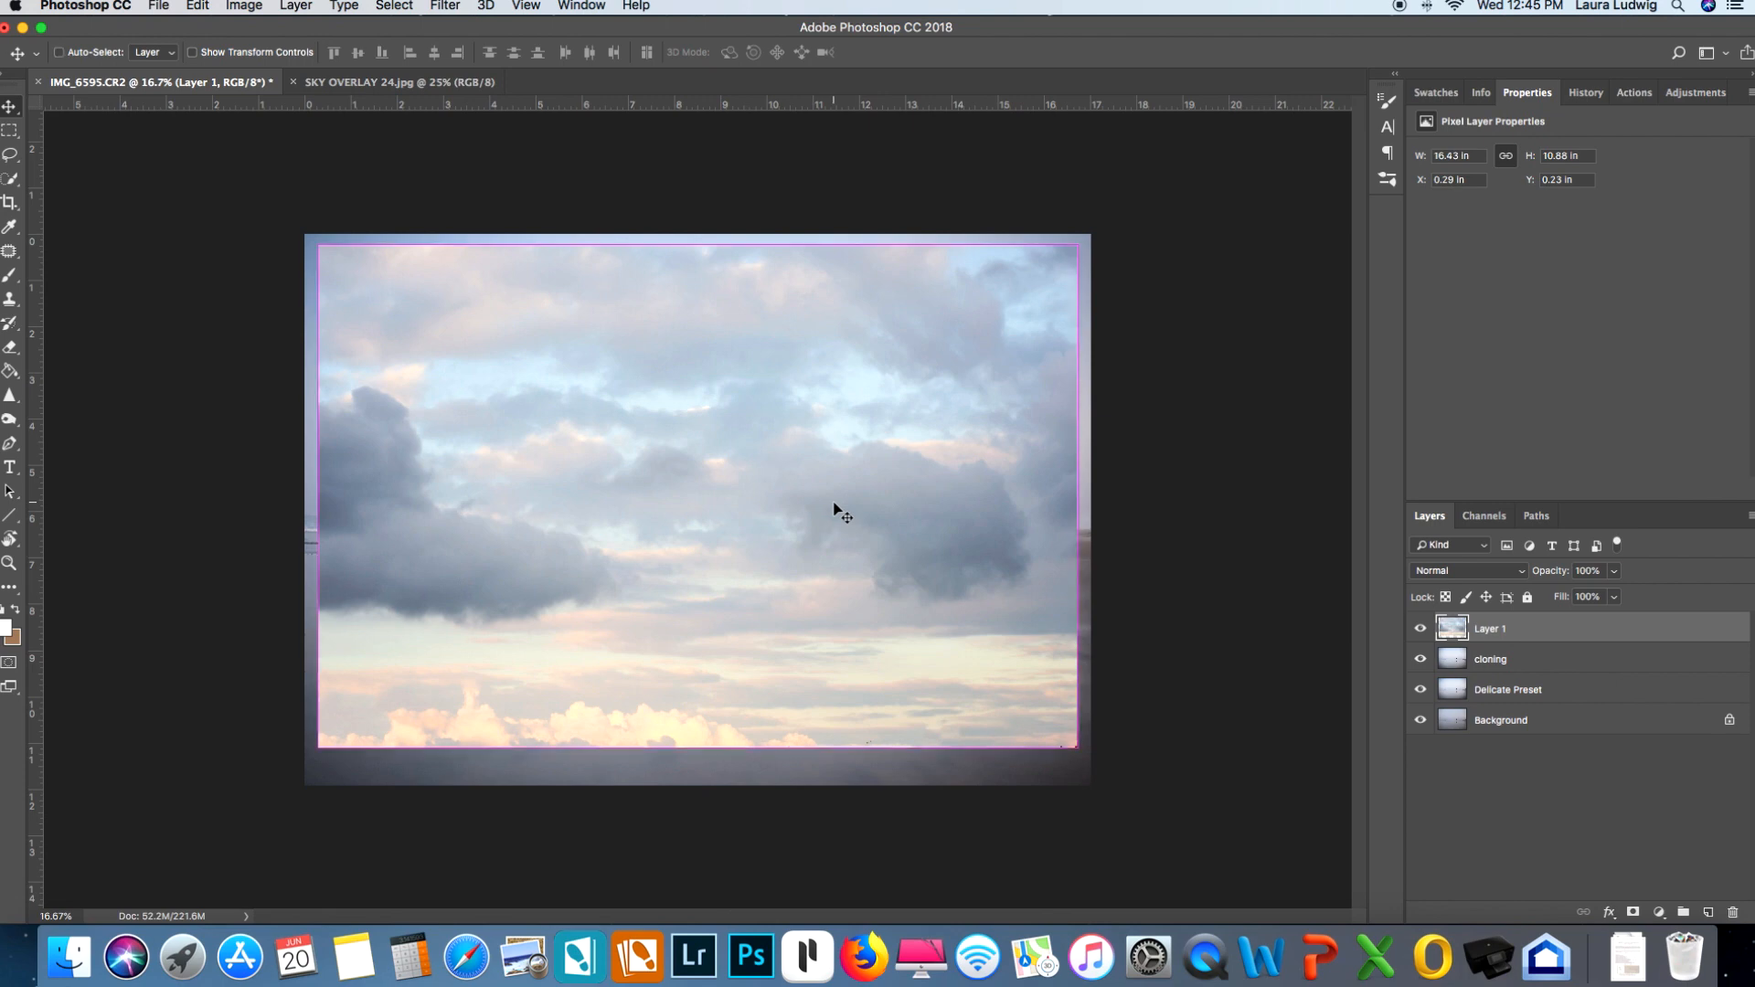
{"action": "left_click", "coordinate": [157, 6]}
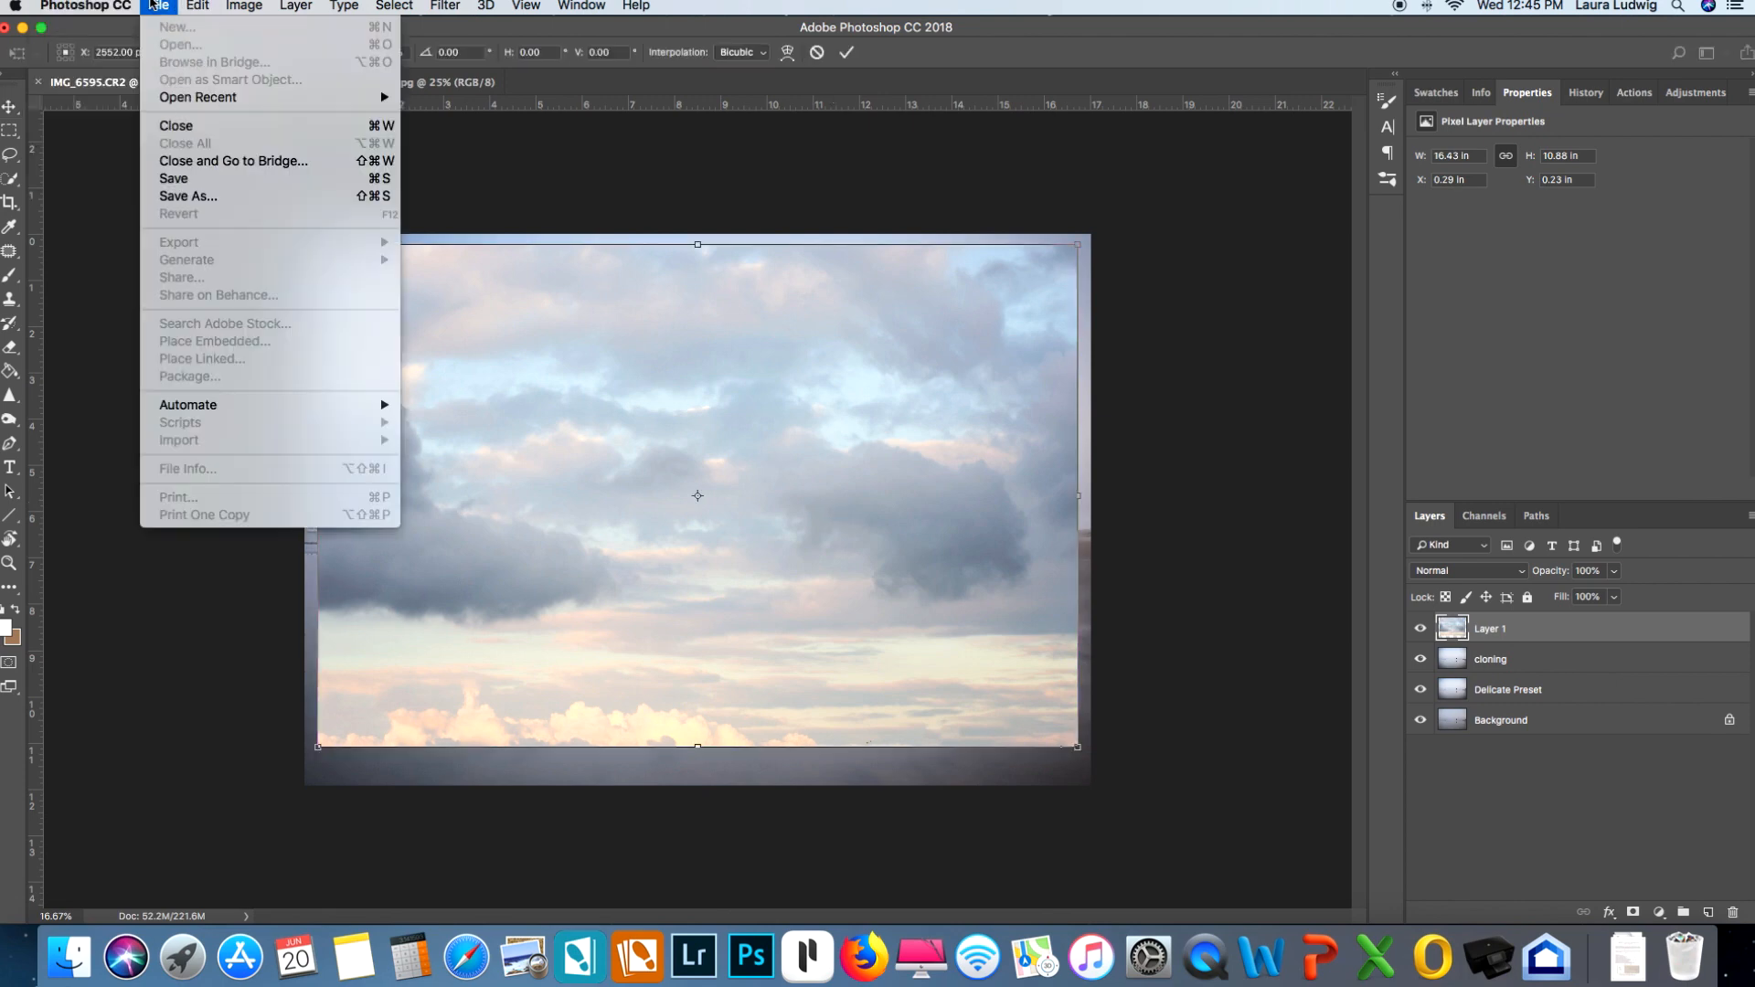
{"action": "mouse_move", "coordinate": [193, 4]}
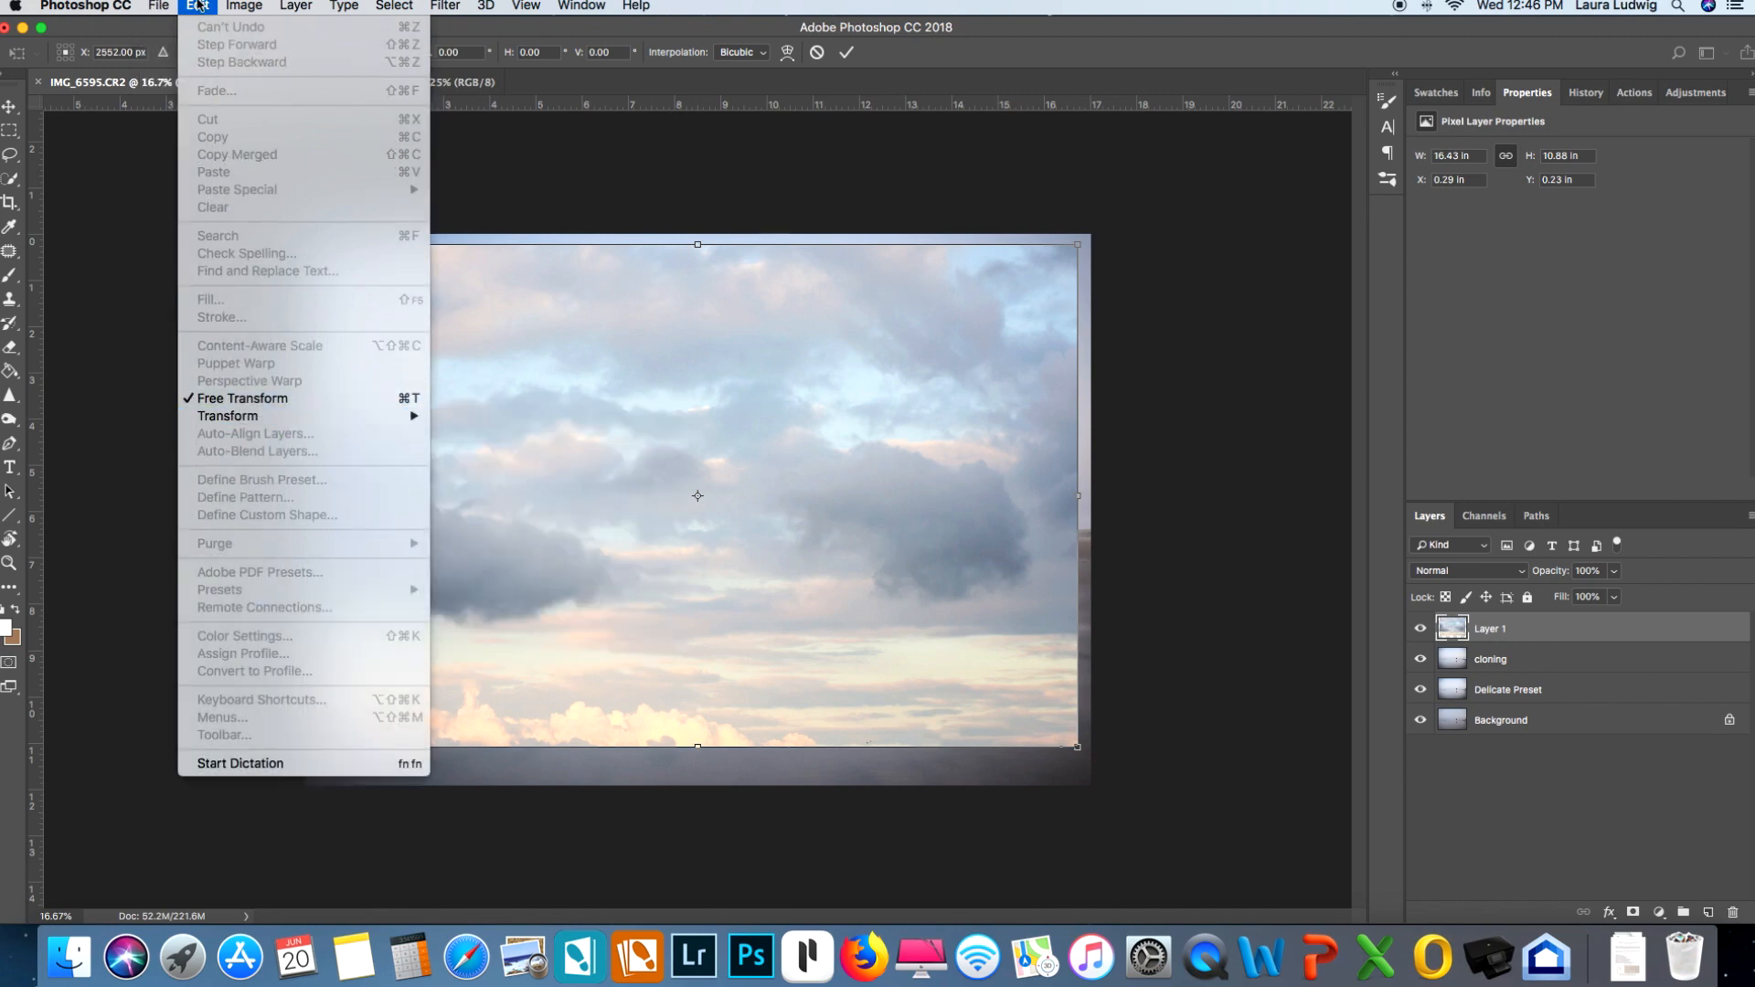
{"action": "left_click", "coordinate": [197, 6]}
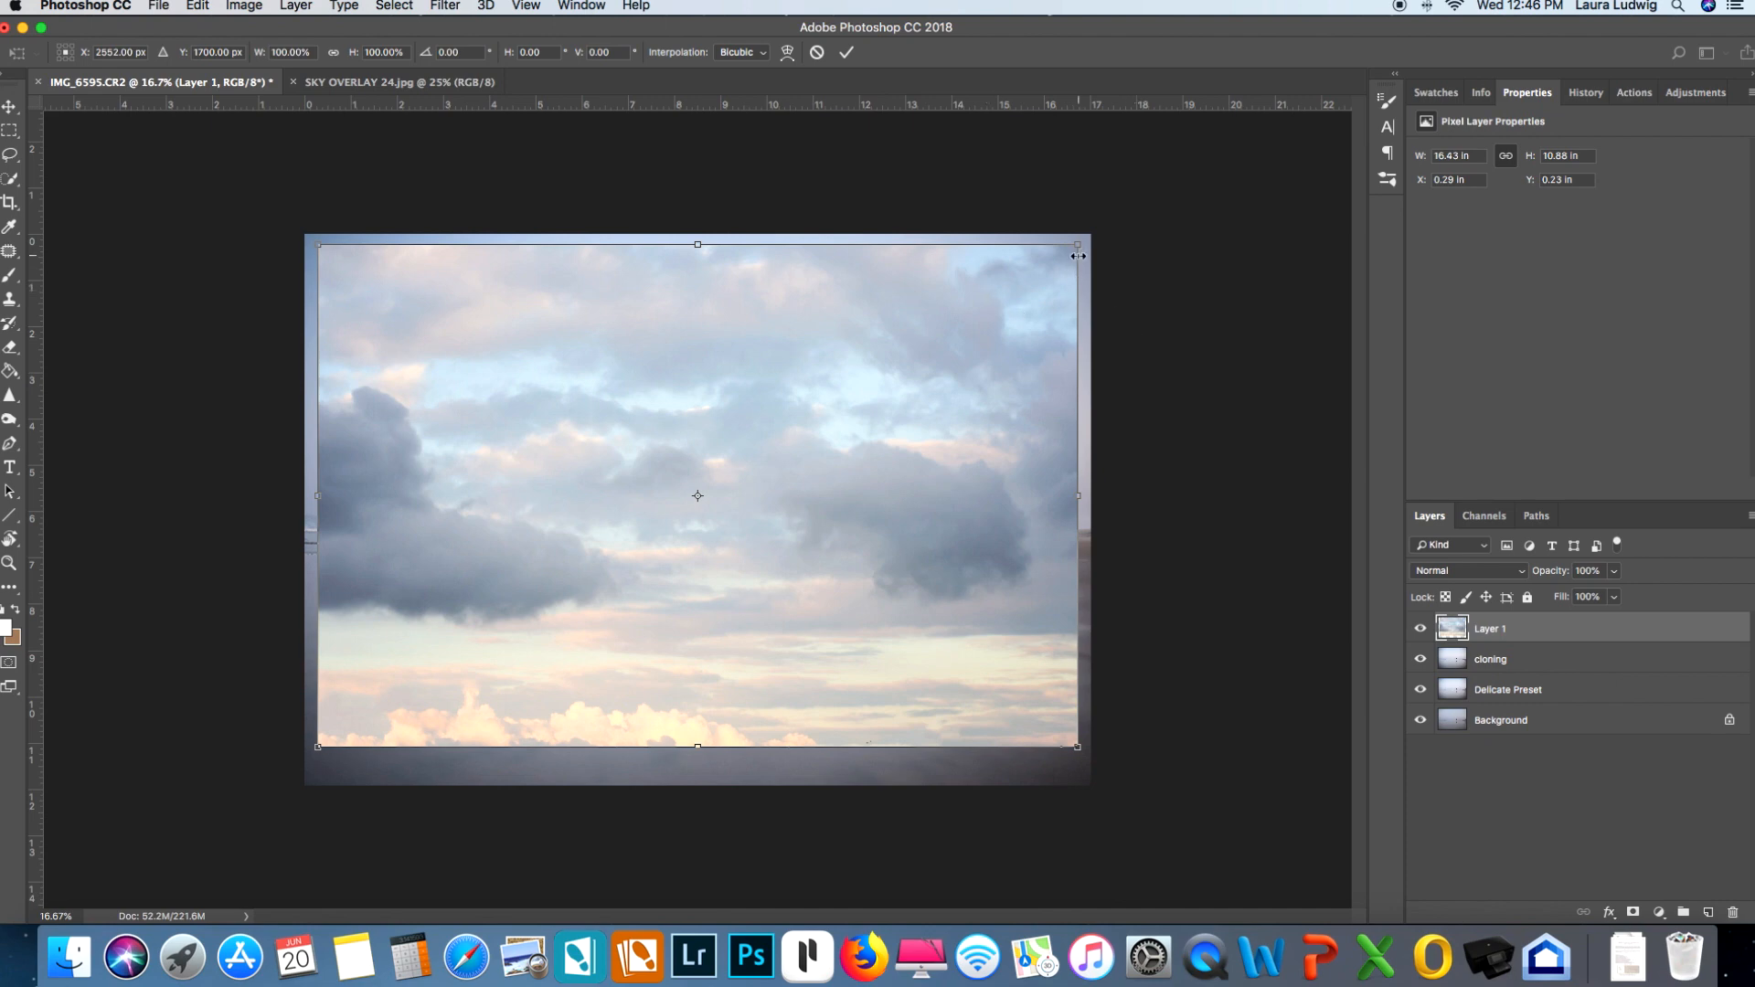
{"action": "left_click_drag", "start_coordinate": [1081, 245], "coordinate": [1123, 213]}
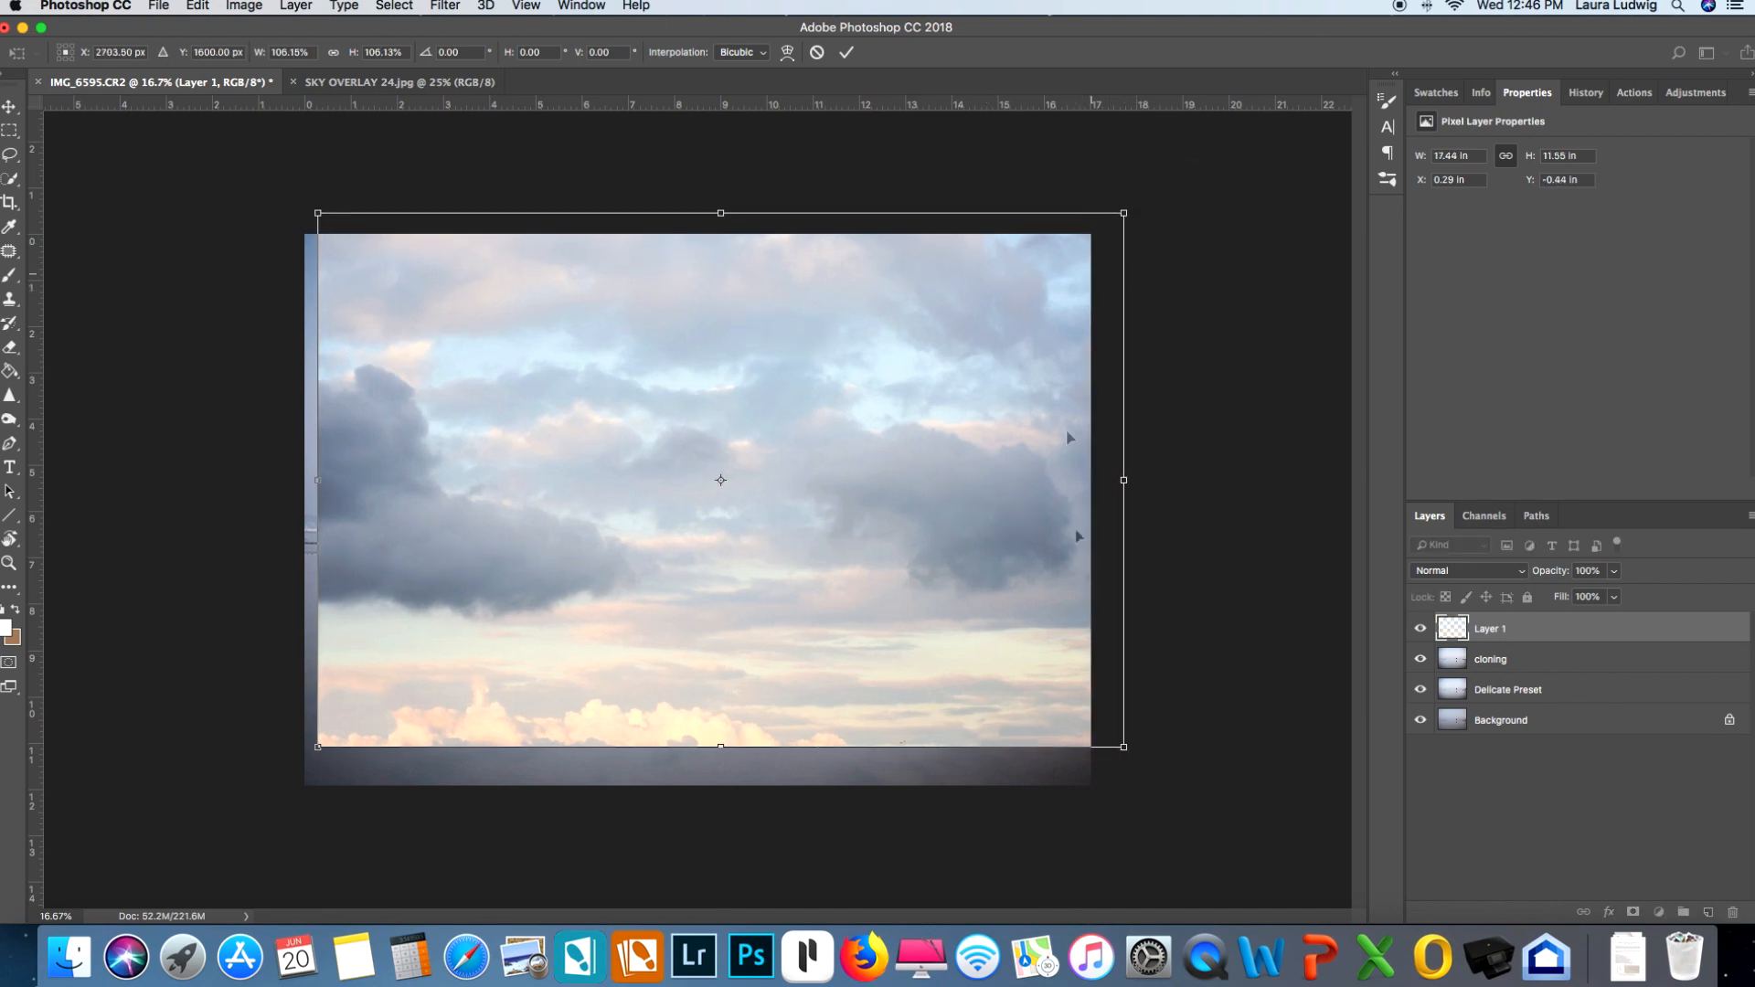
{"action": "left_click_drag", "start_coordinate": [1123, 747], "coordinate": [1176, 782]}
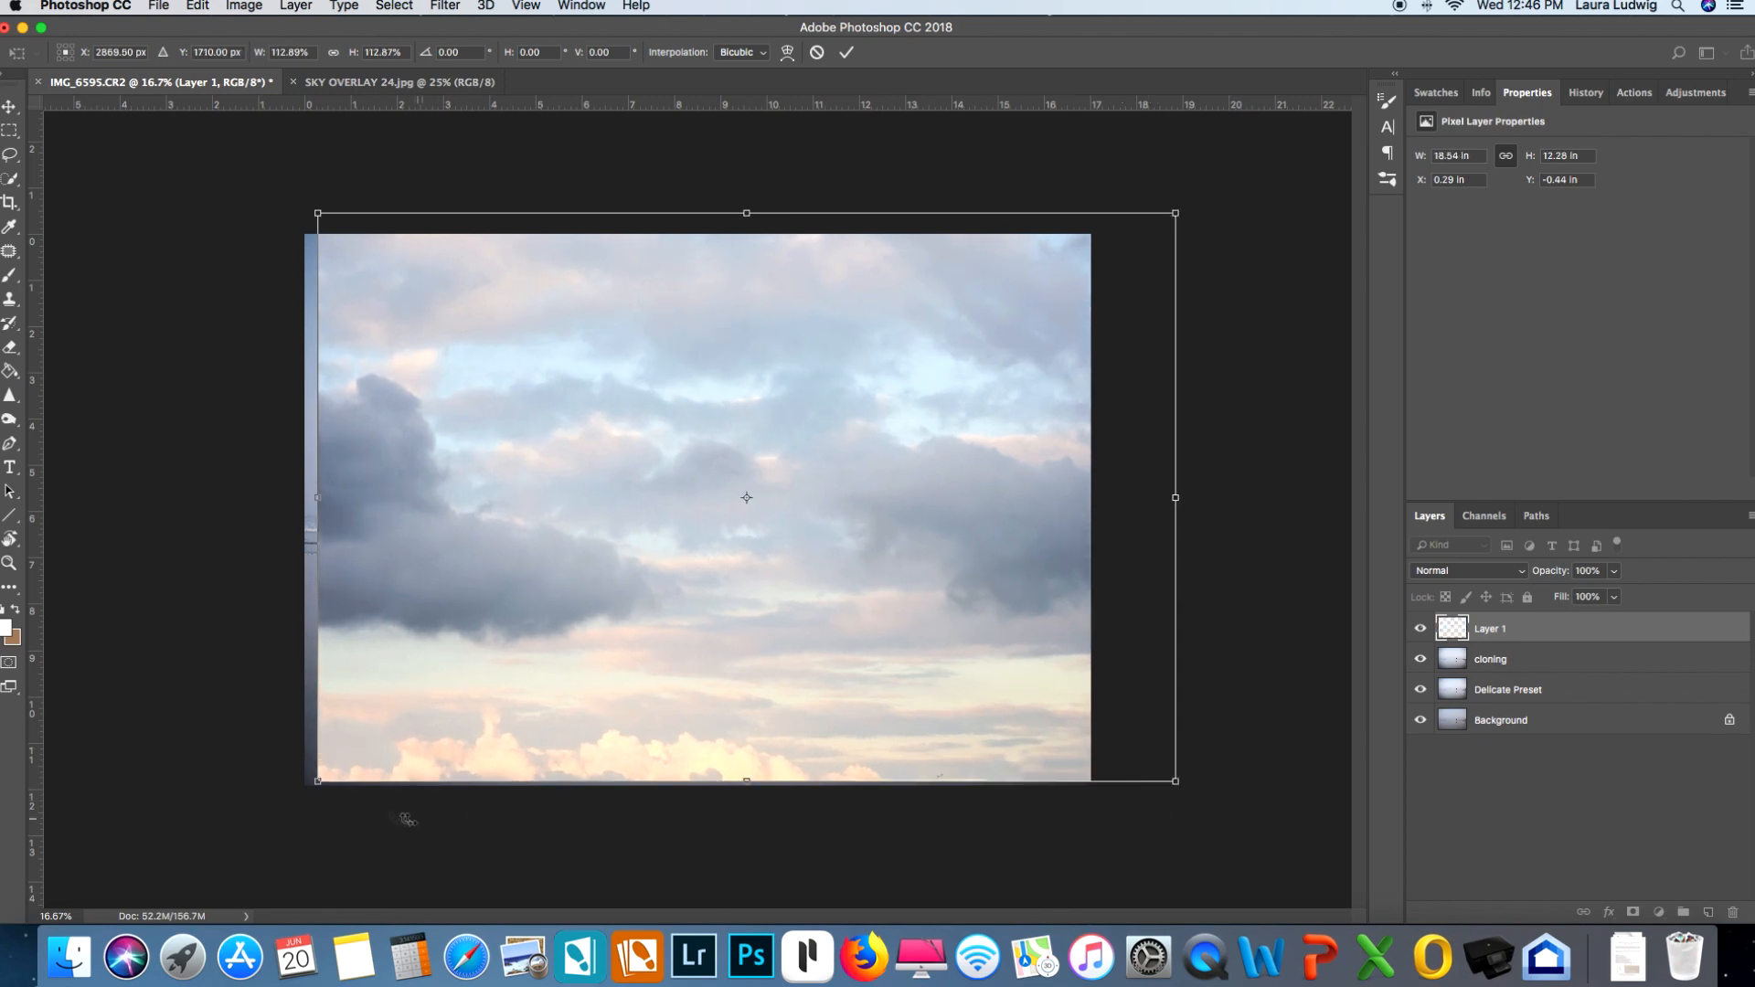
{"action": "left_click_drag", "start_coordinate": [318, 781], "coordinate": [269, 815]}
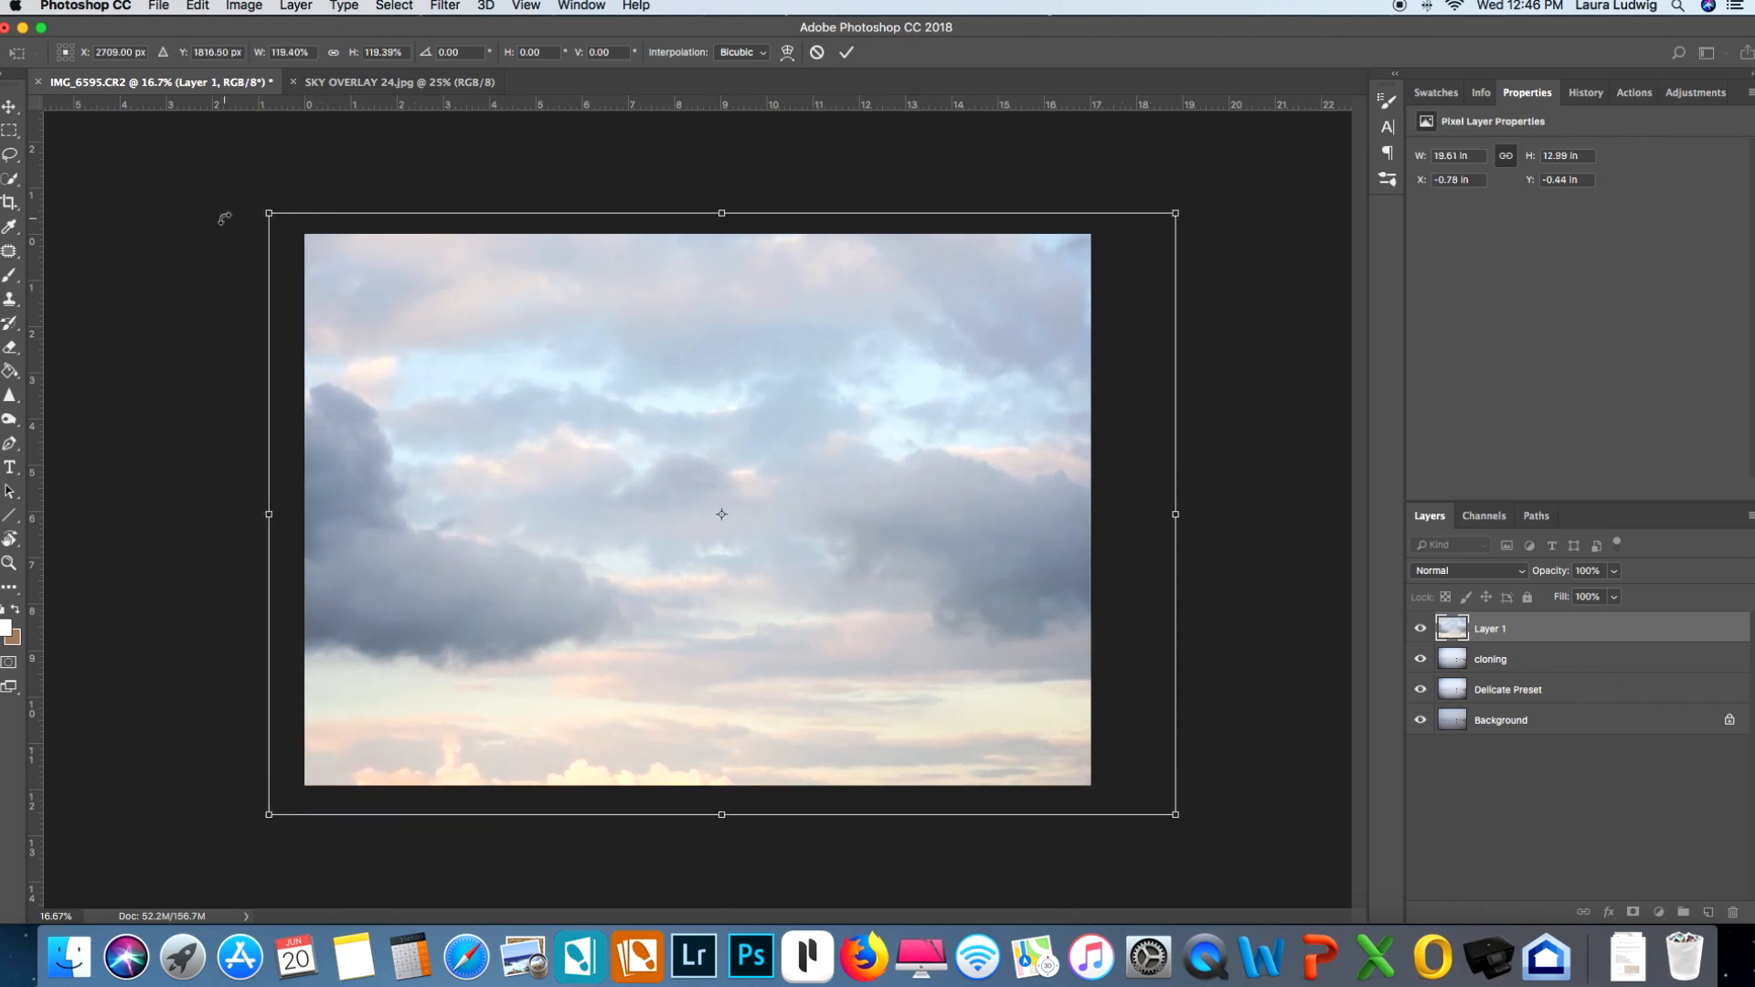
{"action": "left_click_drag", "start_coordinate": [269, 213], "coordinate": [258, 207]}
{"action": "left_click_drag", "start_coordinate": [257, 815], "coordinate": [249, 820]}
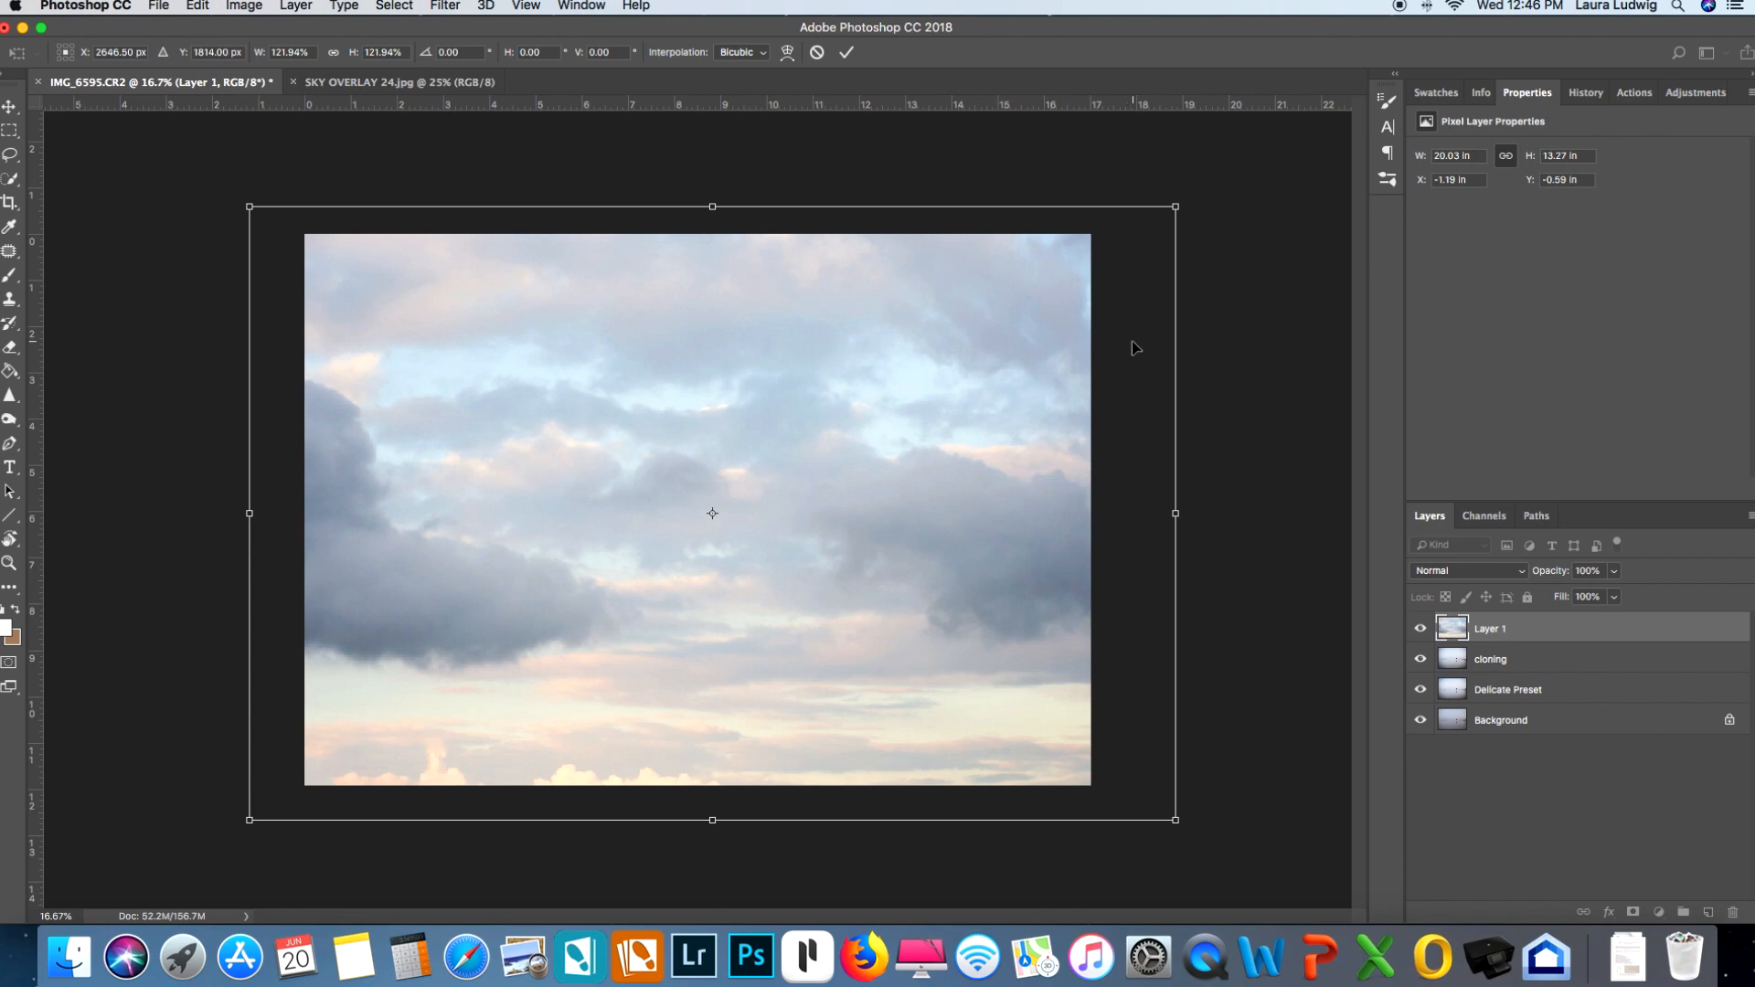
{"action": "key", "text": "Return"}
- Move the sky layer up until its lower edge crosses the couple's reflection and set its blend mode to Multiply
{"action": "left_click_drag", "start_coordinate": [814, 591], "coordinate": [806, 328]}
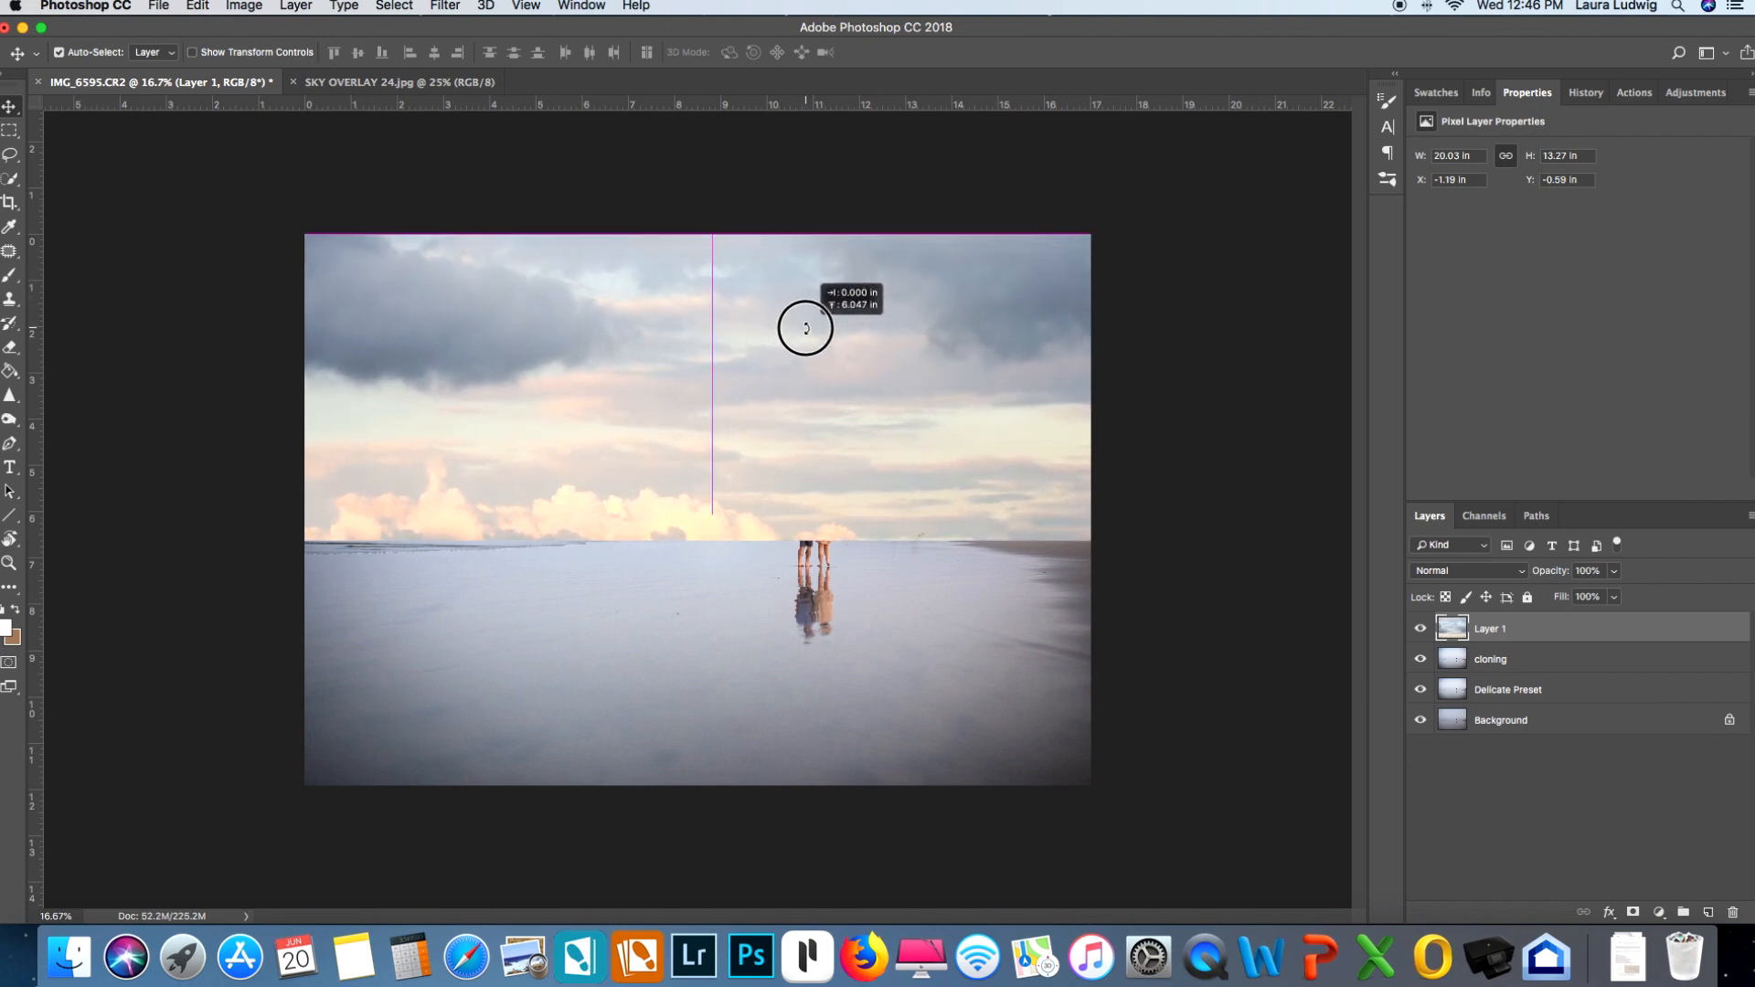
{"action": "left_click_drag", "start_coordinate": [806, 328], "coordinate": [860, 407]}
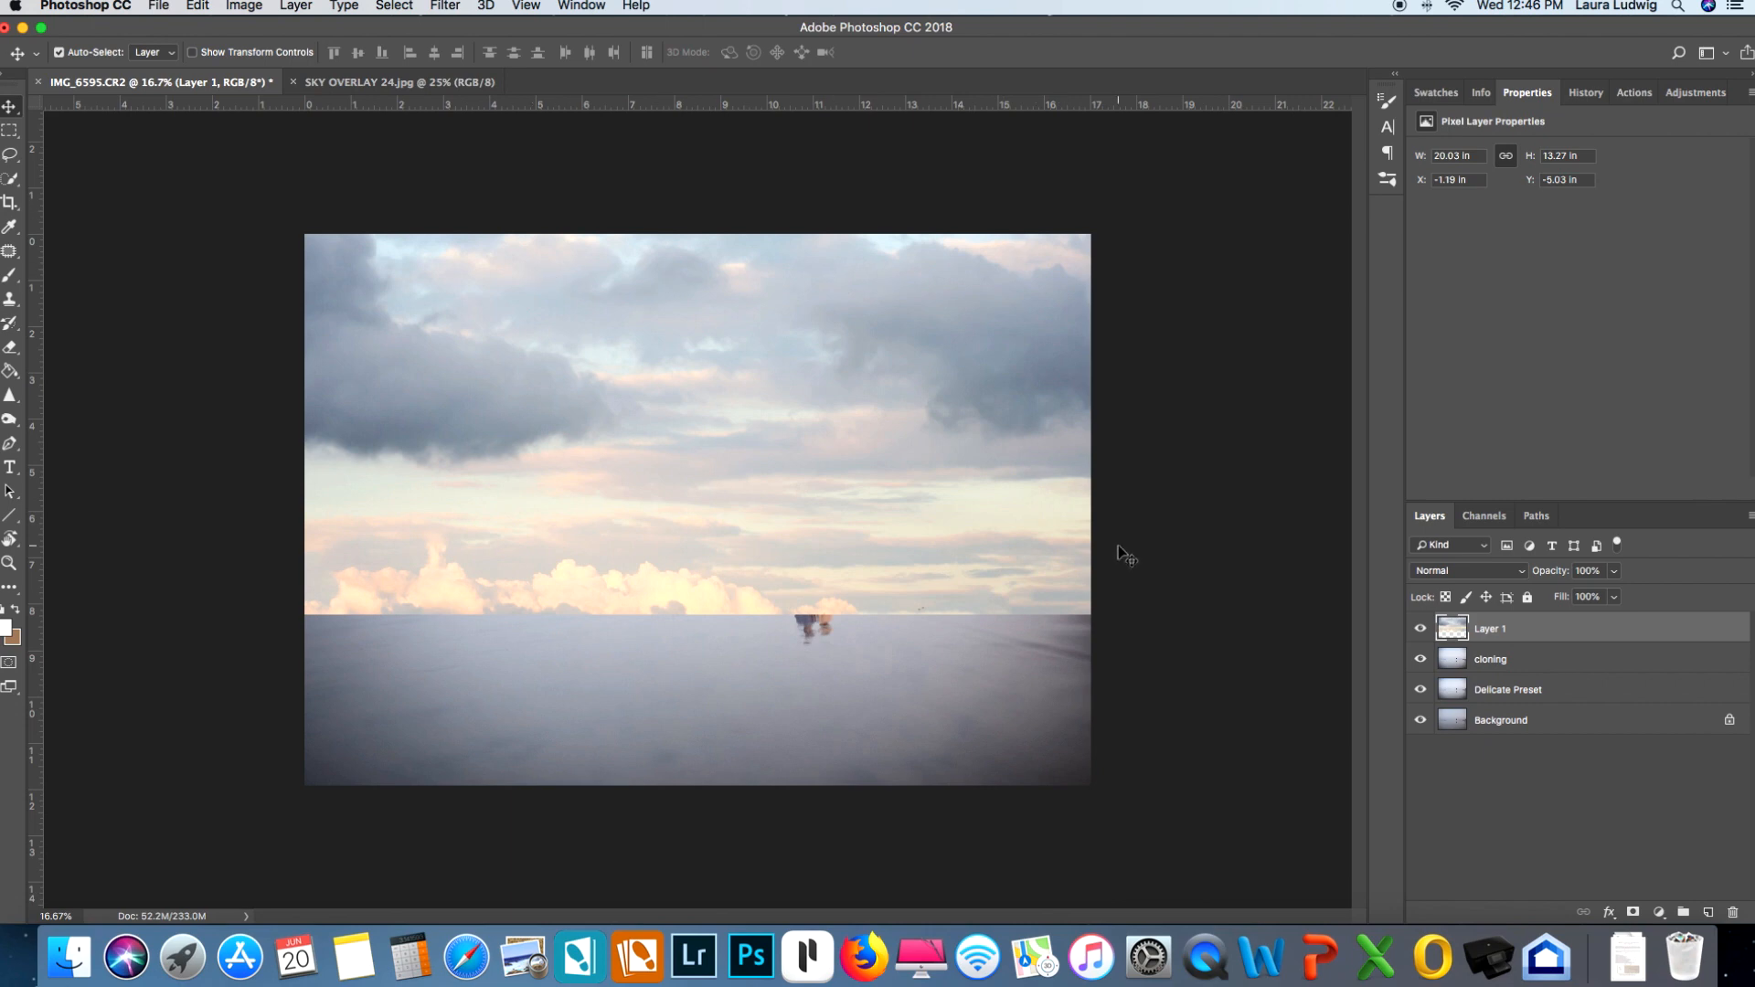
{"action": "left_click", "coordinate": [1467, 576]}
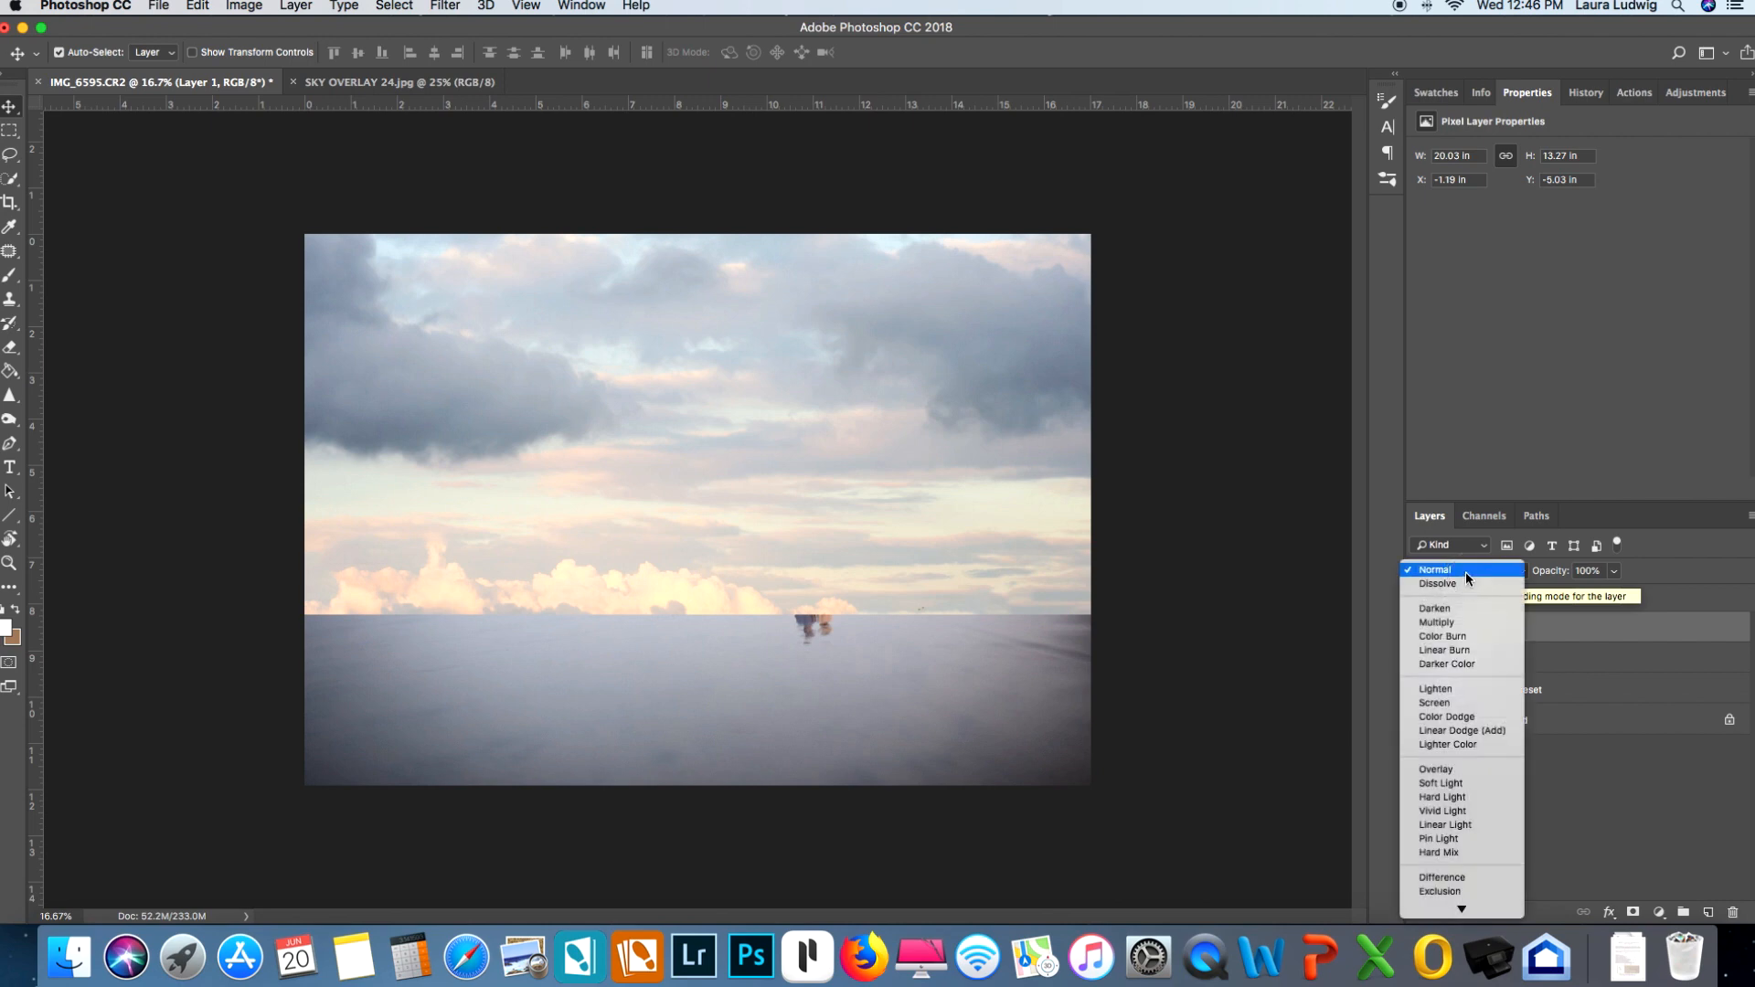
{"action": "left_click", "coordinate": [1472, 621]}
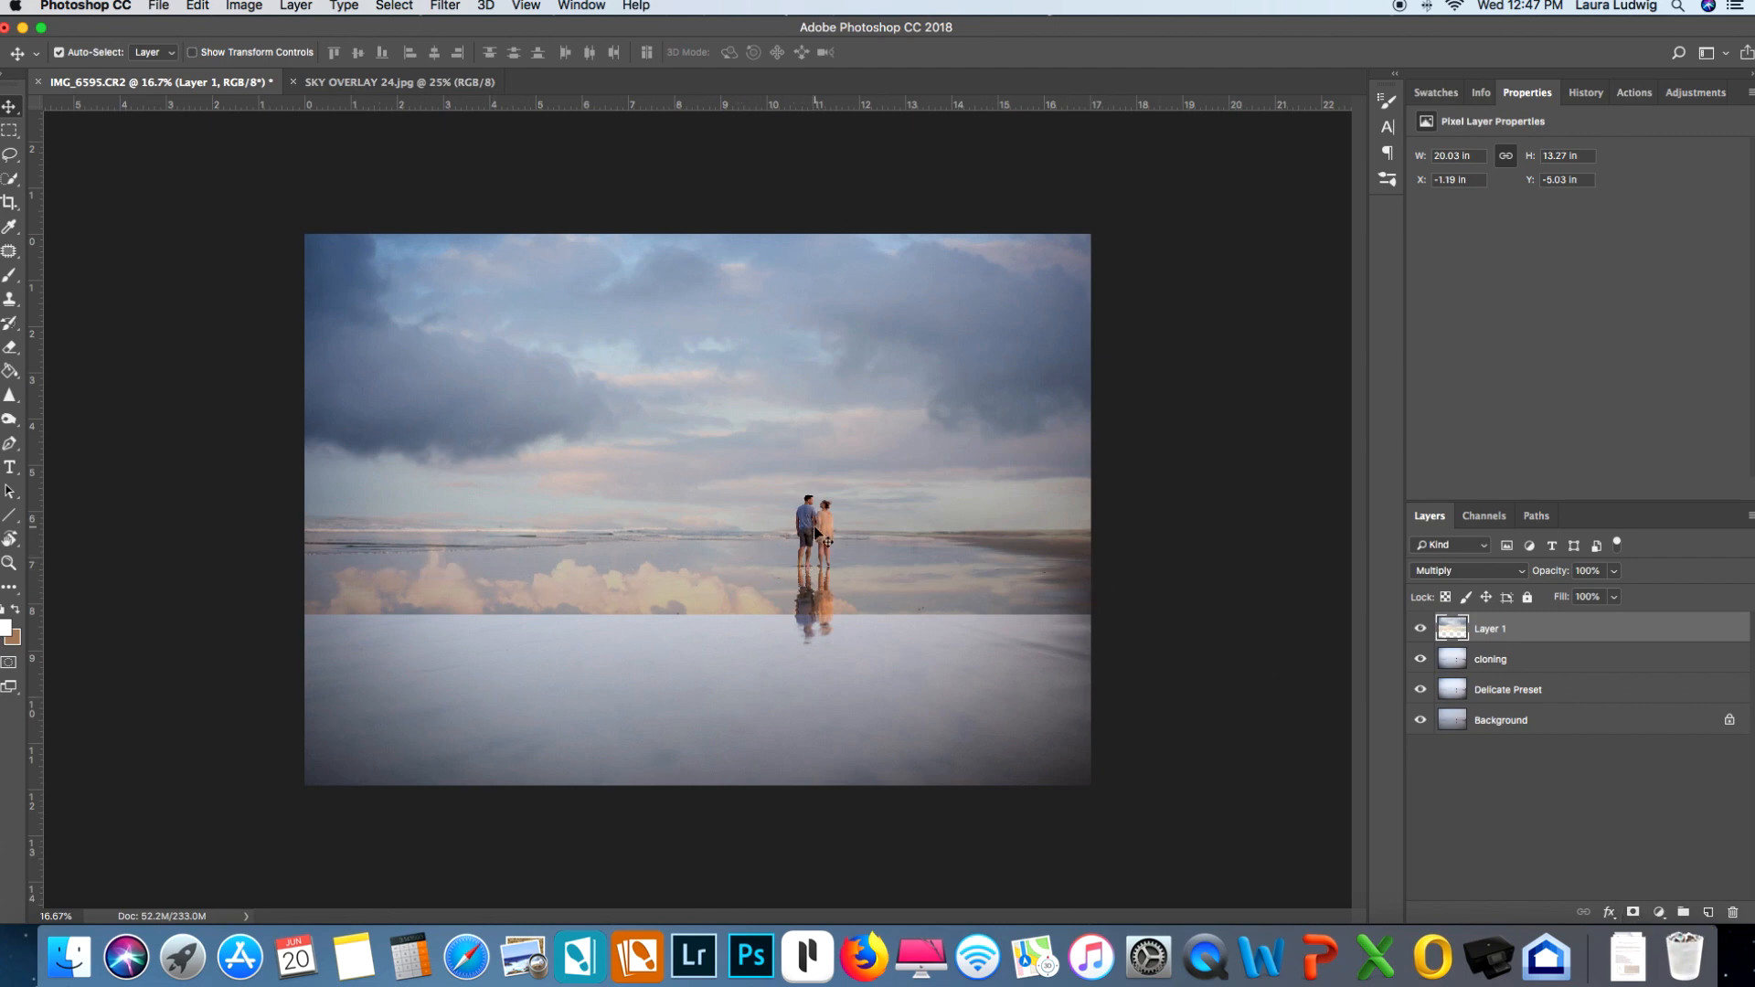
- Add a layer mask to the sky layer and paint black with a 500 px brush over the wet sand below the horizon
{"action": "left_click", "coordinate": [1633, 913]}
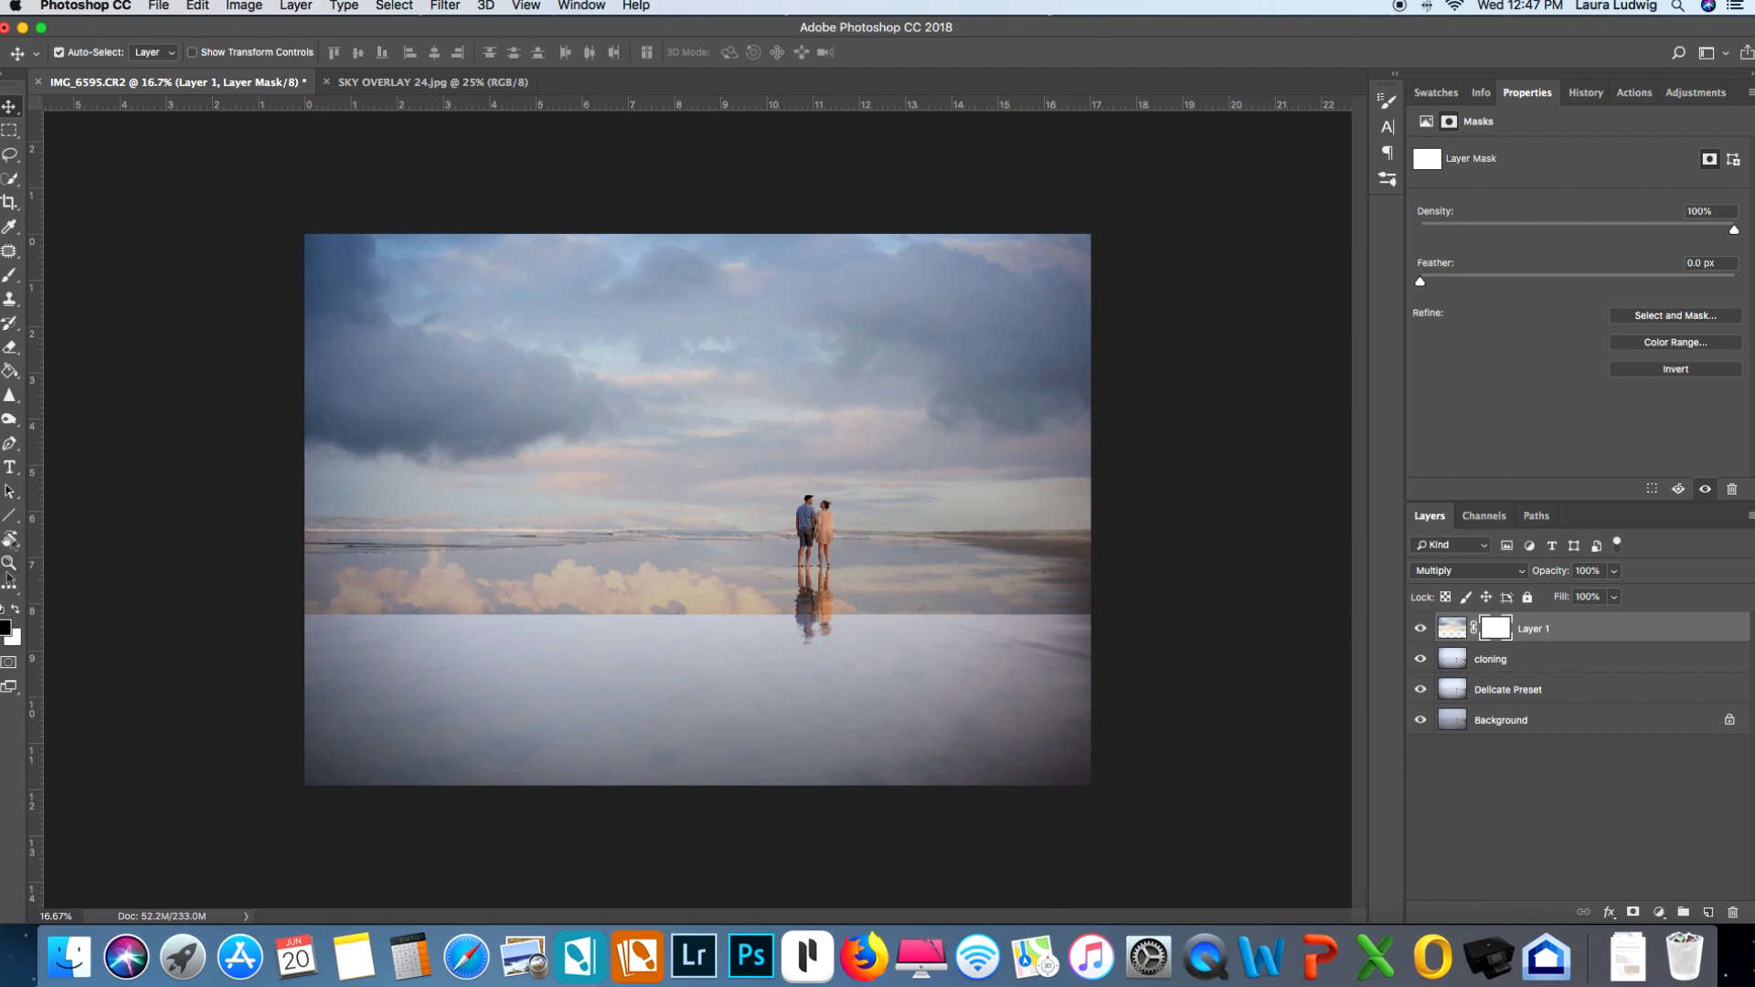
{"action": "left_click", "coordinate": [11, 276]}
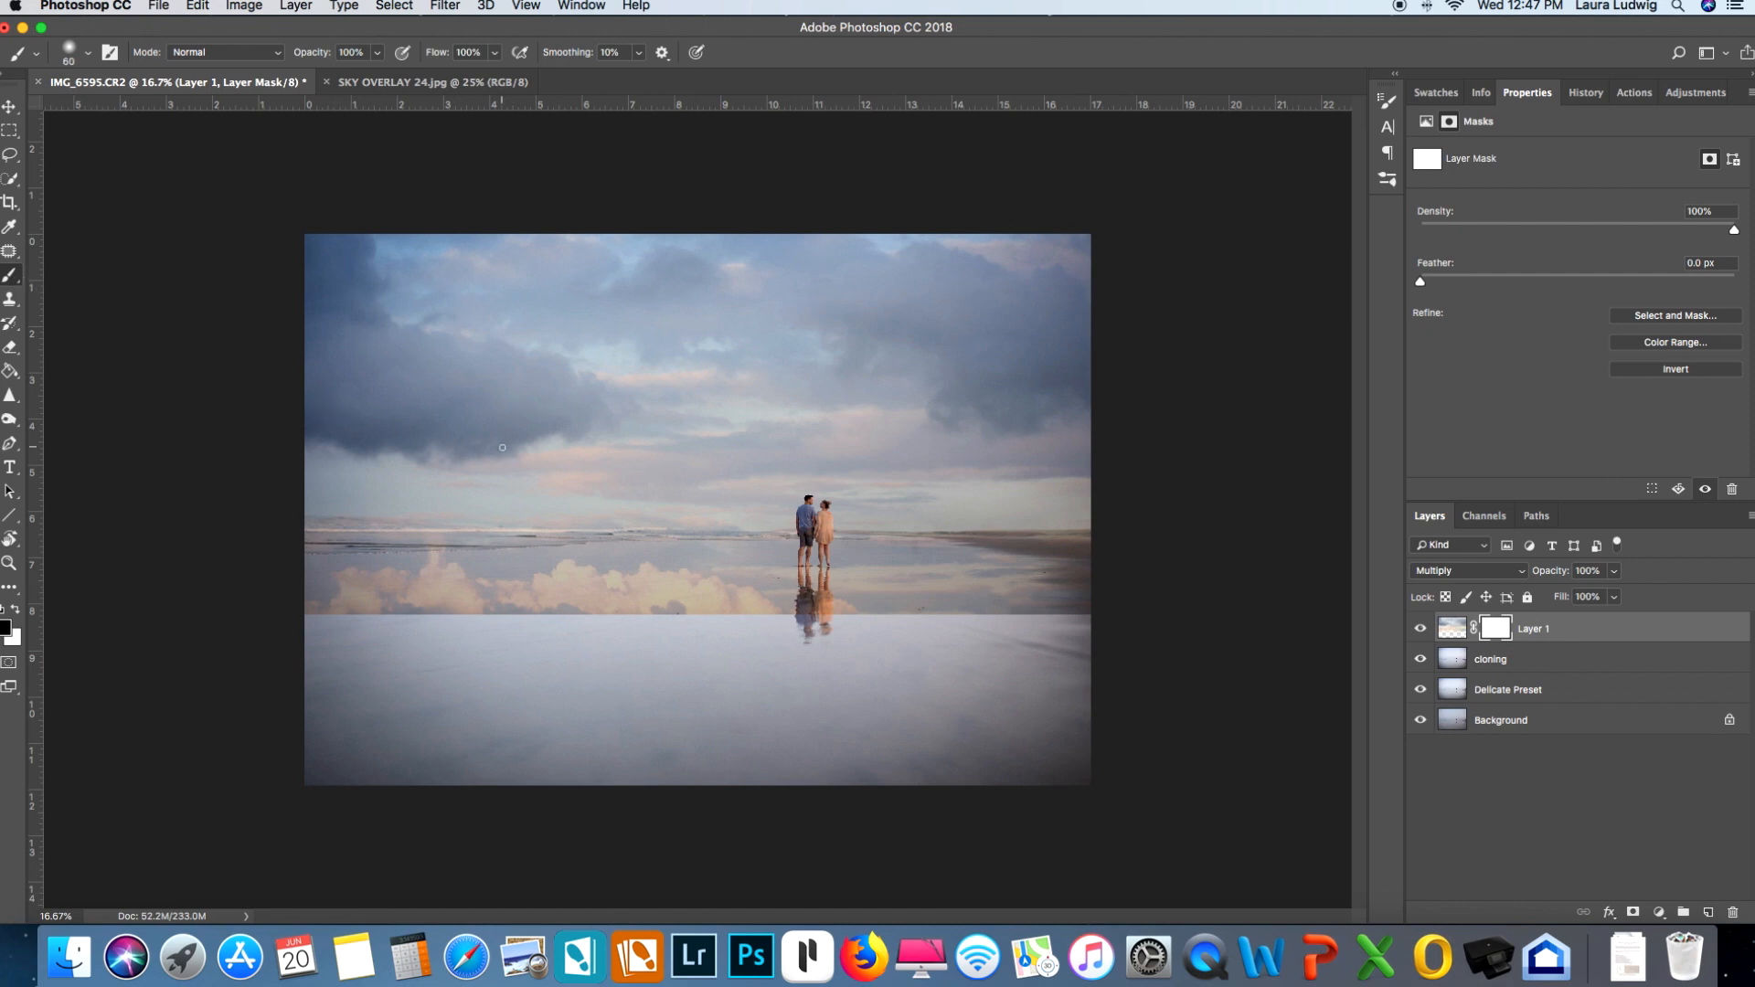
{"action": "key", "text": "bracketright"}
{"action": "key", "text": "bracketright"}
{"action": "key", "text": "bracketright"}
{"action": "key", "text": "bracketright"}
{"action": "key", "text": "bracketright"}
{"action": "key", "text": "bracketright"}
{"action": "key", "text": "bracketright"}
{"action": "key", "text": "bracketright"}
{"action": "key", "text": "bracketleft"}
{"action": "key", "text": "bracketleft"}
{"action": "mouse_move", "coordinate": [492, 605]}
{"action": "left_mouse_down"}
{"action": "mouse_move", "coordinate": [271, 607]}
{"action": "mouse_move", "coordinate": [1101, 609]}
{"action": "mouse_move", "coordinate": [1089, 581]}
{"action": "mouse_move", "coordinate": [705, 603]}
{"action": "mouse_move", "coordinate": [282, 582]}
{"action": "mouse_move", "coordinate": [1081, 593]}
{"action": "mouse_move", "coordinate": [1051, 578]}
{"action": "mouse_move", "coordinate": [296, 593]}
{"action": "mouse_move", "coordinate": [460, 616]}
{"action": "mouse_move", "coordinate": [1107, 610]}
{"action": "mouse_move", "coordinate": [1102, 590]}
{"action": "mouse_move", "coordinate": [999, 585]}
{"action": "mouse_move", "coordinate": [304, 571]}
{"action": "mouse_move", "coordinate": [1100, 584]}
{"action": "left_mouse_up"}
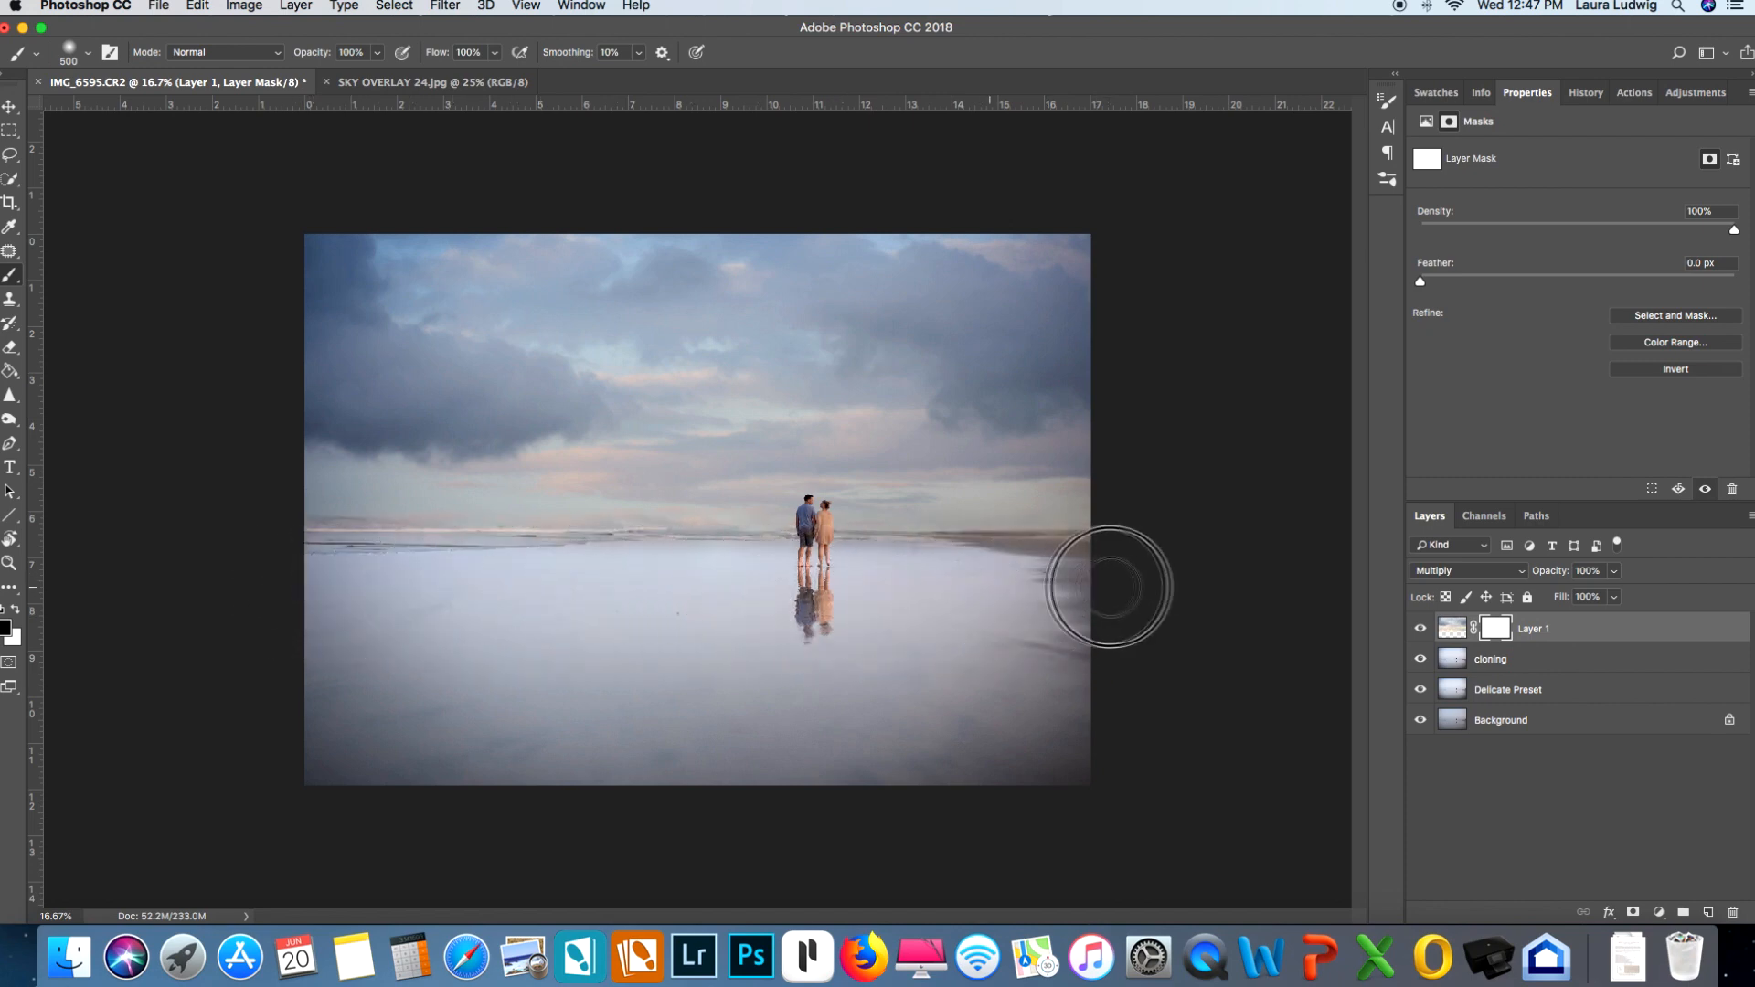
- Mask the sky overlay off the man's shorts and shirt with a 35 px brush
{"action": "key", "text": "super+plus"}
{"action": "key", "text": "super+plus"}
{"action": "key", "text": "super+plus"}
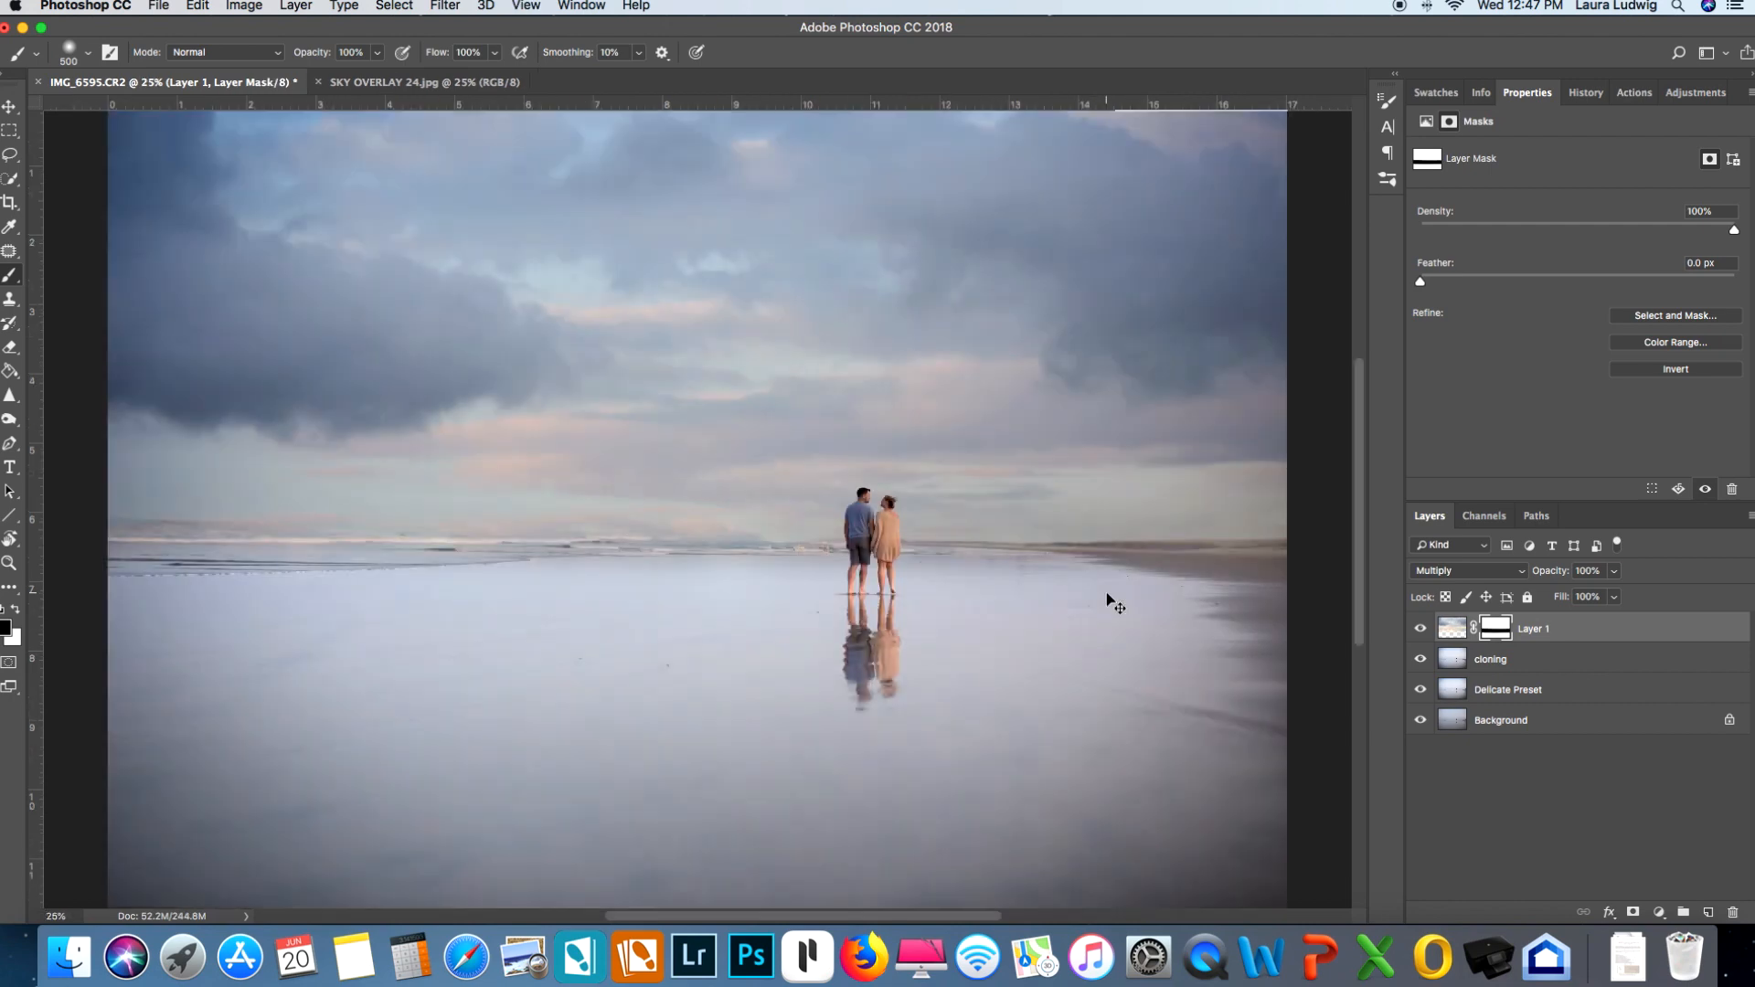
{"action": "key", "text": "super+plus"}
{"action": "key", "text": "super+plus"}
{"action": "key", "text": "super+plus"}
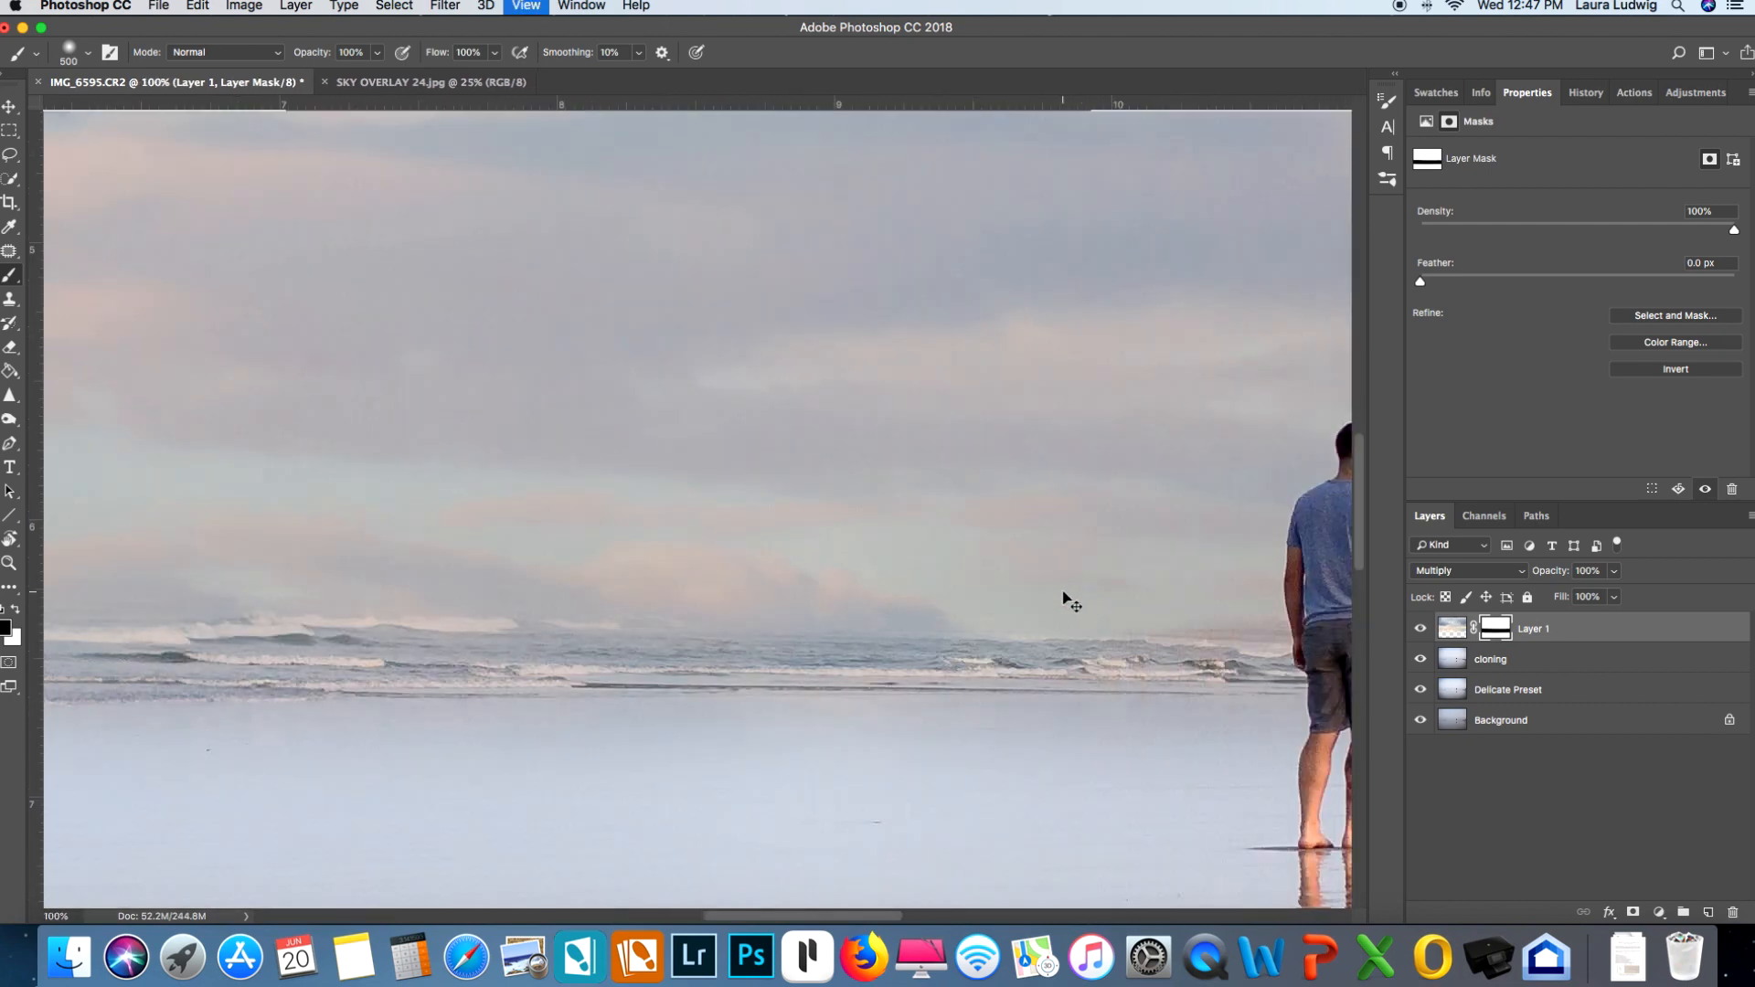
{"action": "scroll", "coordinate": [1064, 548], "scroll_direction": "down", "scroll_amount": 5}
{"action": "key", "text": "super+plus"}
{"action": "scroll", "coordinate": [1062, 593], "scroll_direction": "right", "scroll_amount": 10}
{"action": "key", "text": "bracketleft"}
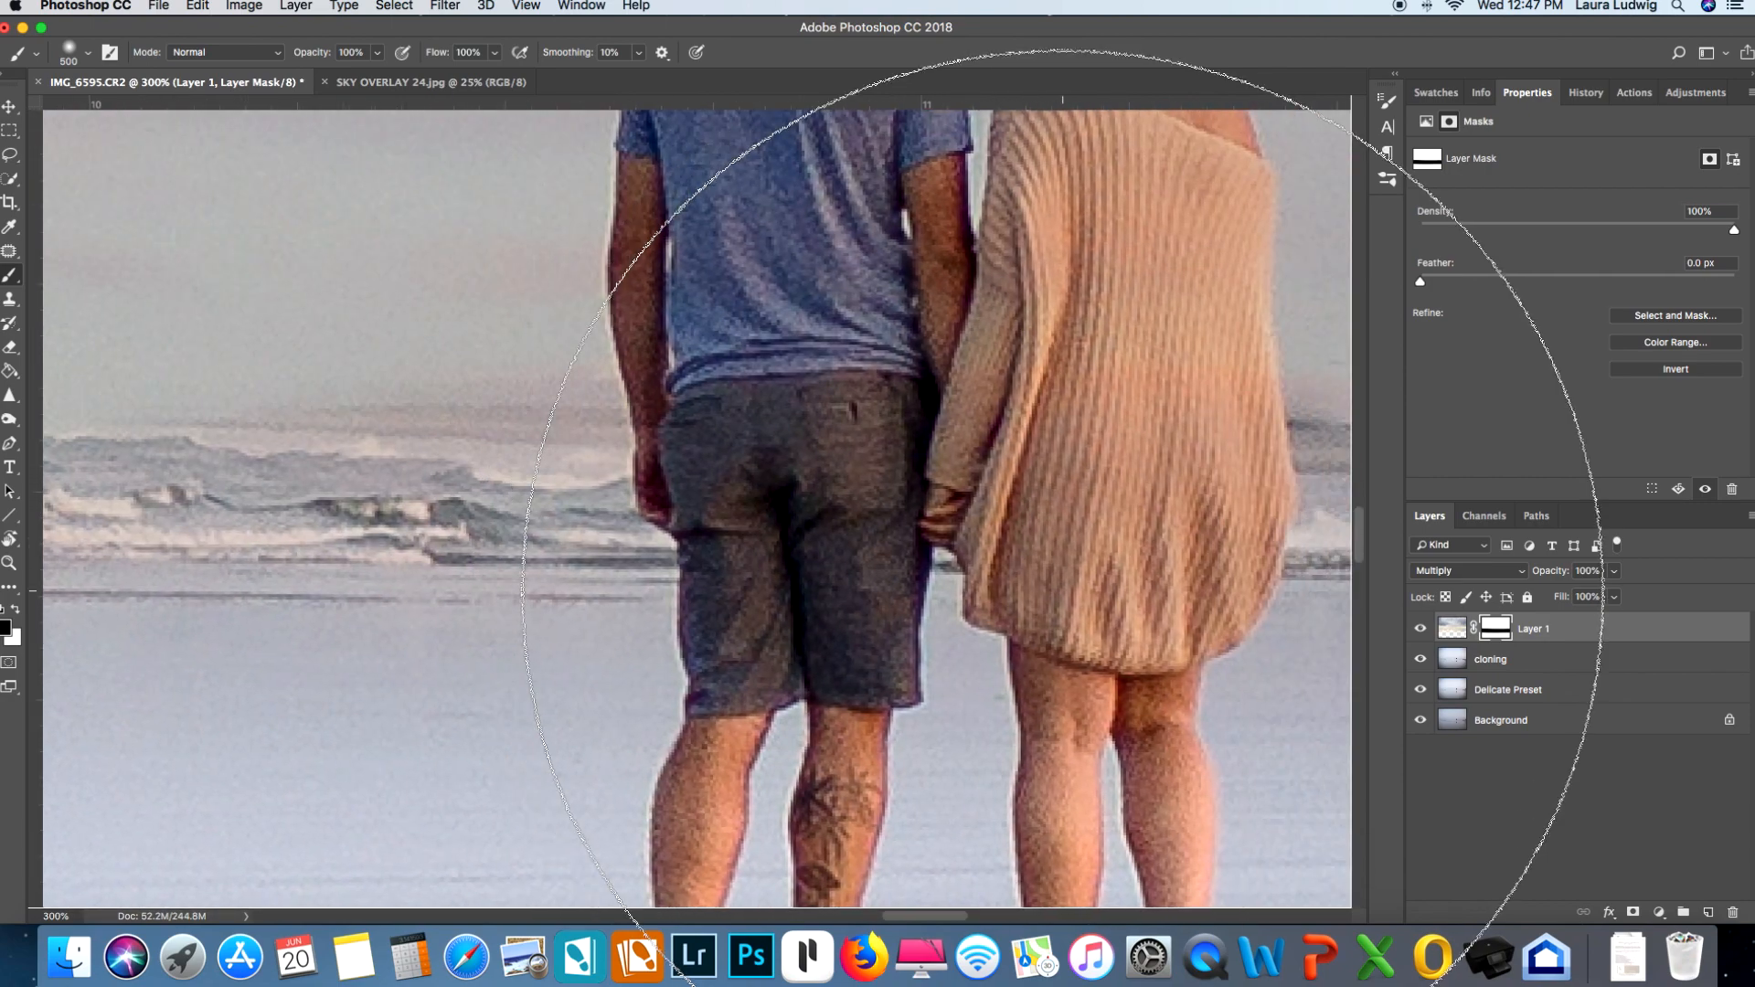
{"action": "key", "text": "bracketleft"}
{"action": "key", "text": "bracketleft"}
{"action": "key", "text": "bracketleft"}
{"action": "key", "text": "bracketleft"}
{"action": "key", "text": "bracketleft"}
{"action": "key", "text": "bracketleft"}
{"action": "key", "text": "bracketleft"}
{"action": "key", "text": "bracketleft"}
{"action": "key", "text": "bracketleft"}
{"action": "key", "text": "bracketleft"}
{"action": "key", "text": "bracketleft"}
{"action": "key", "text": "bracketleft"}
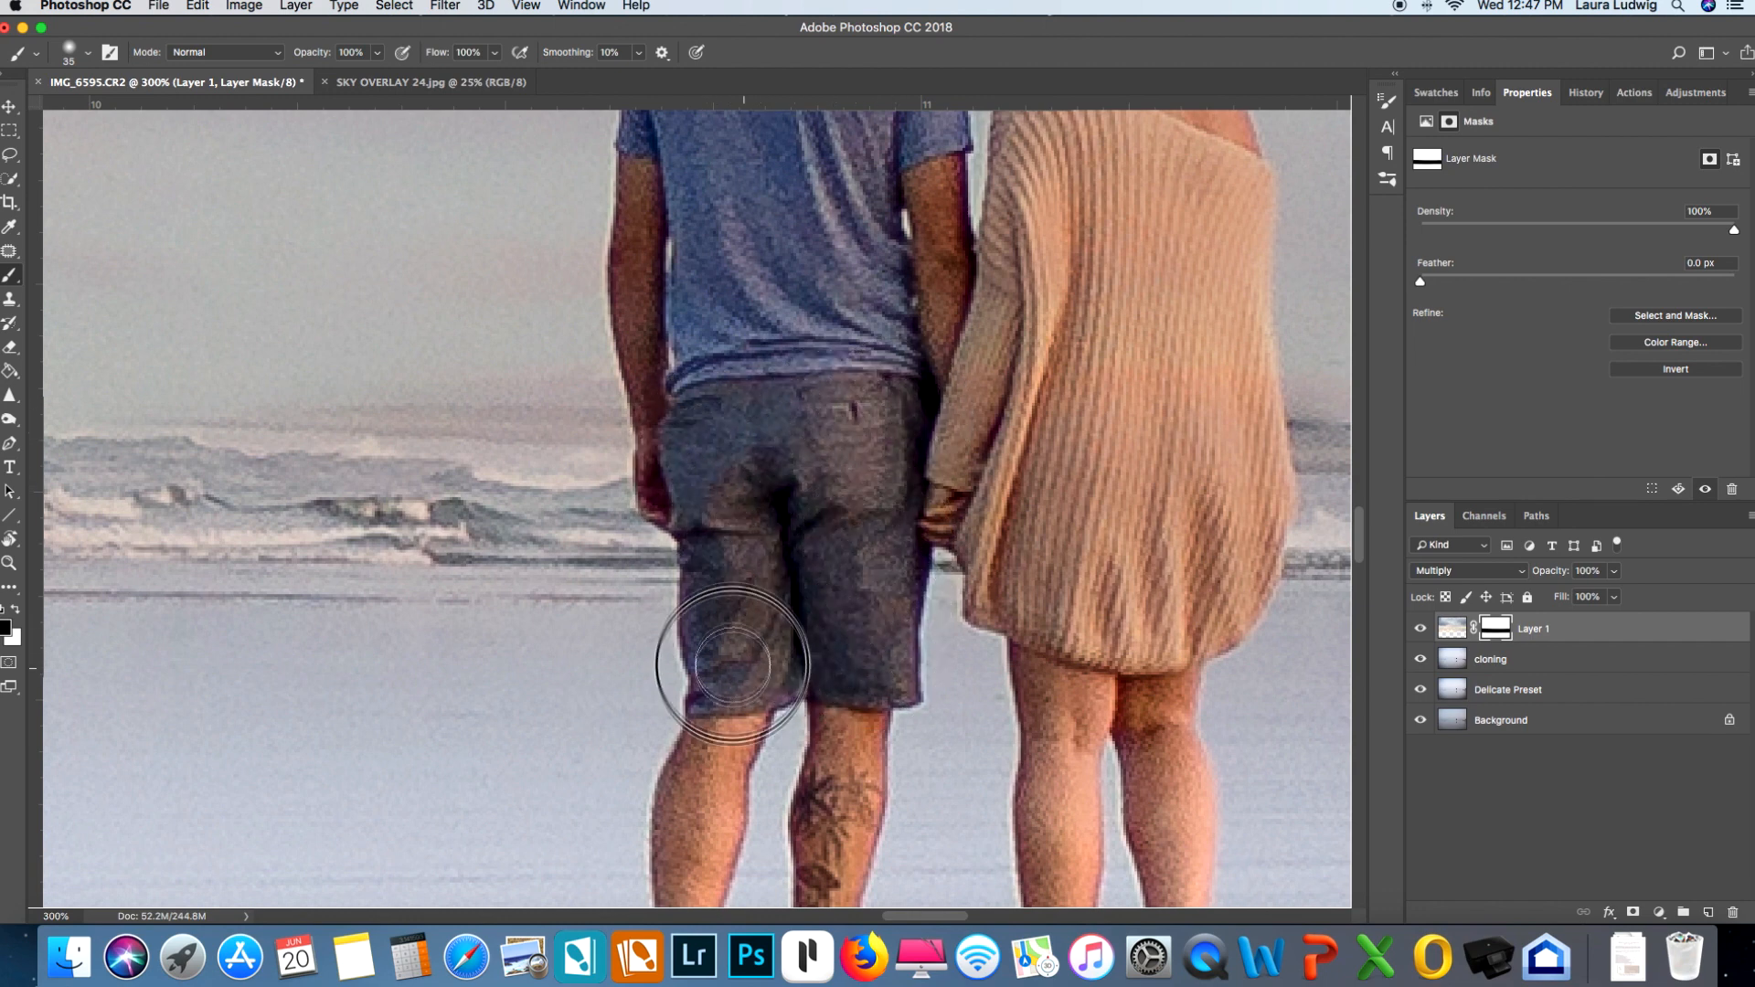
{"action": "scroll", "coordinate": [764, 439], "scroll_direction": "up", "scroll_amount": 5}
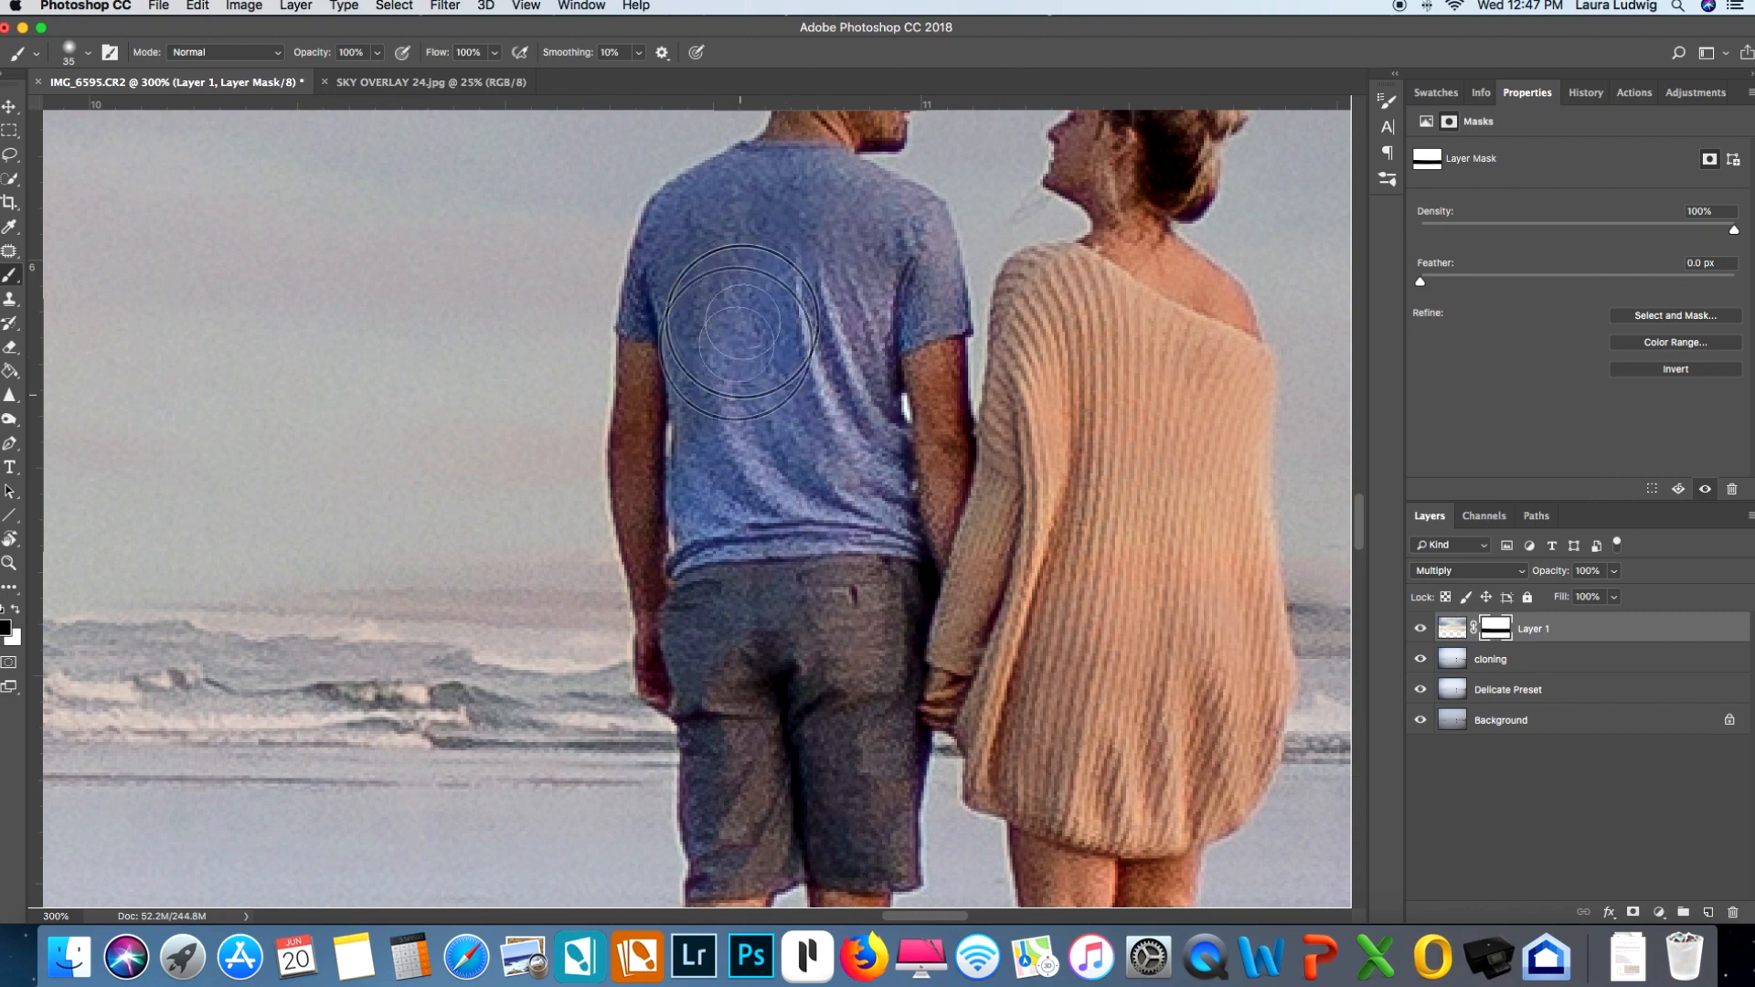
- Mask the sky overlay off the man's left arm, hand and shirt edges with a 15 px brush
{"action": "scroll", "coordinate": [726, 393], "scroll_direction": "left", "scroll_amount": 2}
{"action": "scroll", "coordinate": [727, 393], "scroll_direction": "left", "scroll_amount": 3}
{"action": "key", "text": "bracketleft"}
{"action": "key", "text": "bracketleft"}
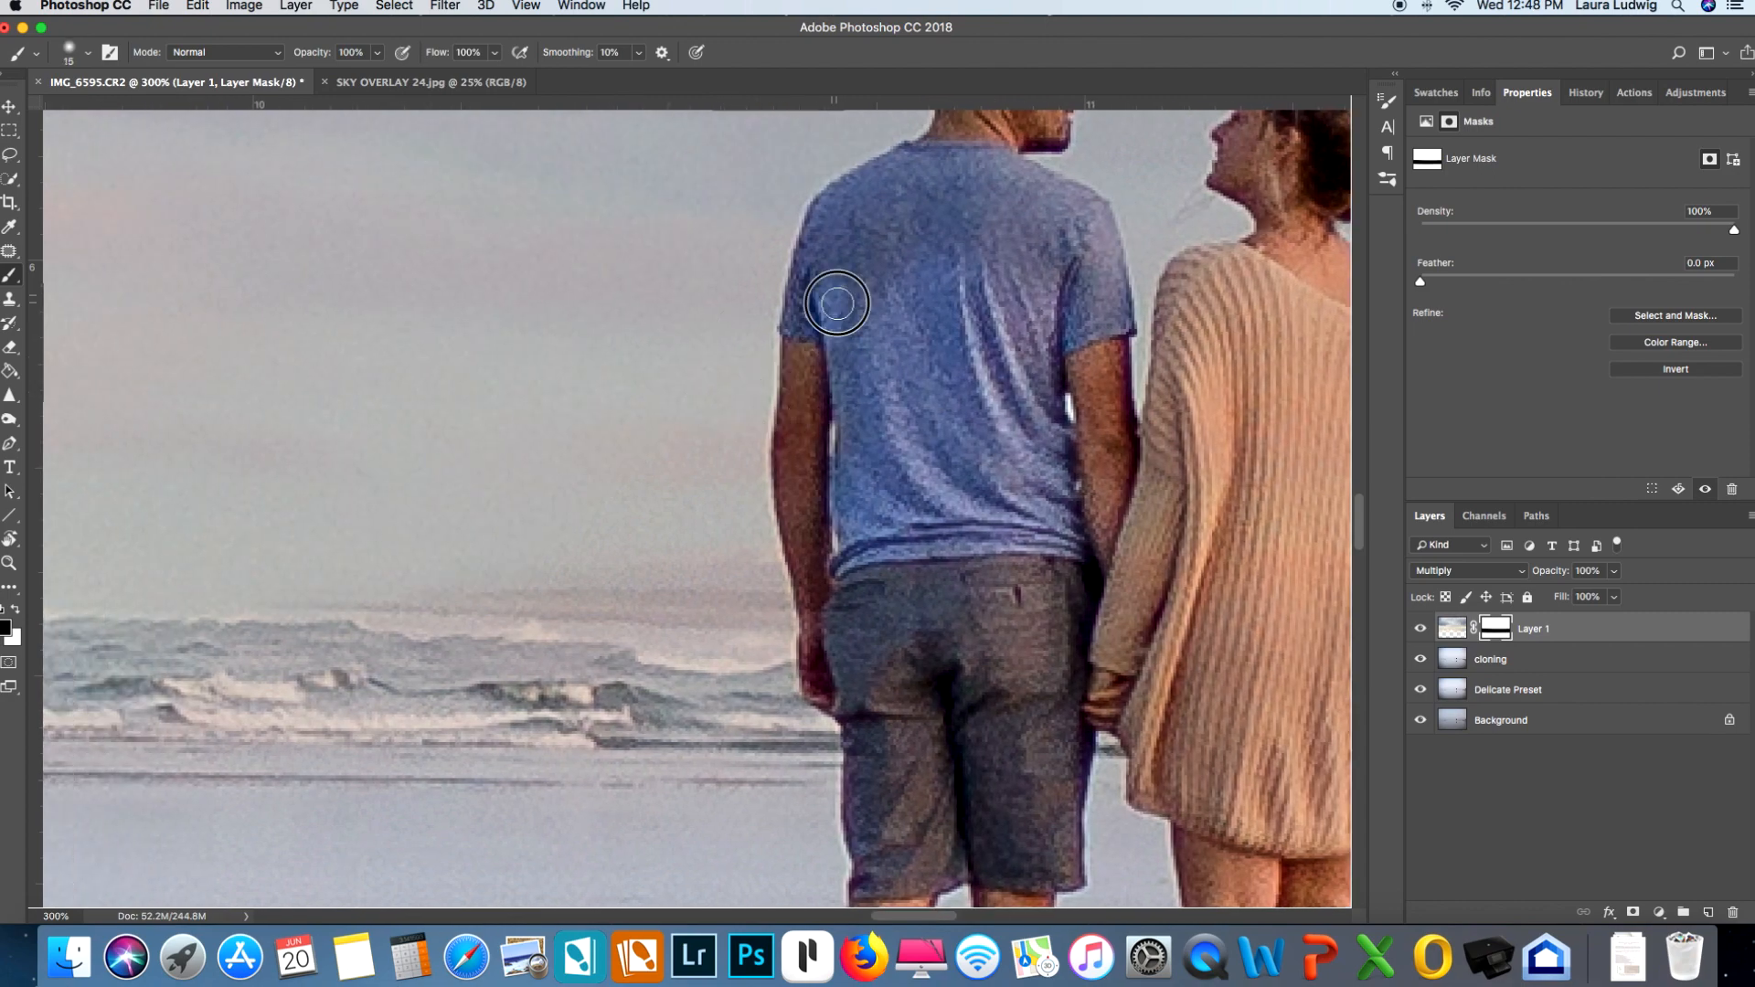
{"action": "mouse_move", "coordinate": [842, 385]}
{"action": "left_mouse_down"}
{"action": "mouse_move", "coordinate": [820, 382]}
{"action": "mouse_move", "coordinate": [808, 568]}
{"action": "mouse_move", "coordinate": [787, 505]}
{"action": "mouse_move", "coordinate": [795, 376]}
{"action": "mouse_move", "coordinate": [811, 354]}
{"action": "mouse_move", "coordinate": [808, 556]}
{"action": "left_mouse_up"}
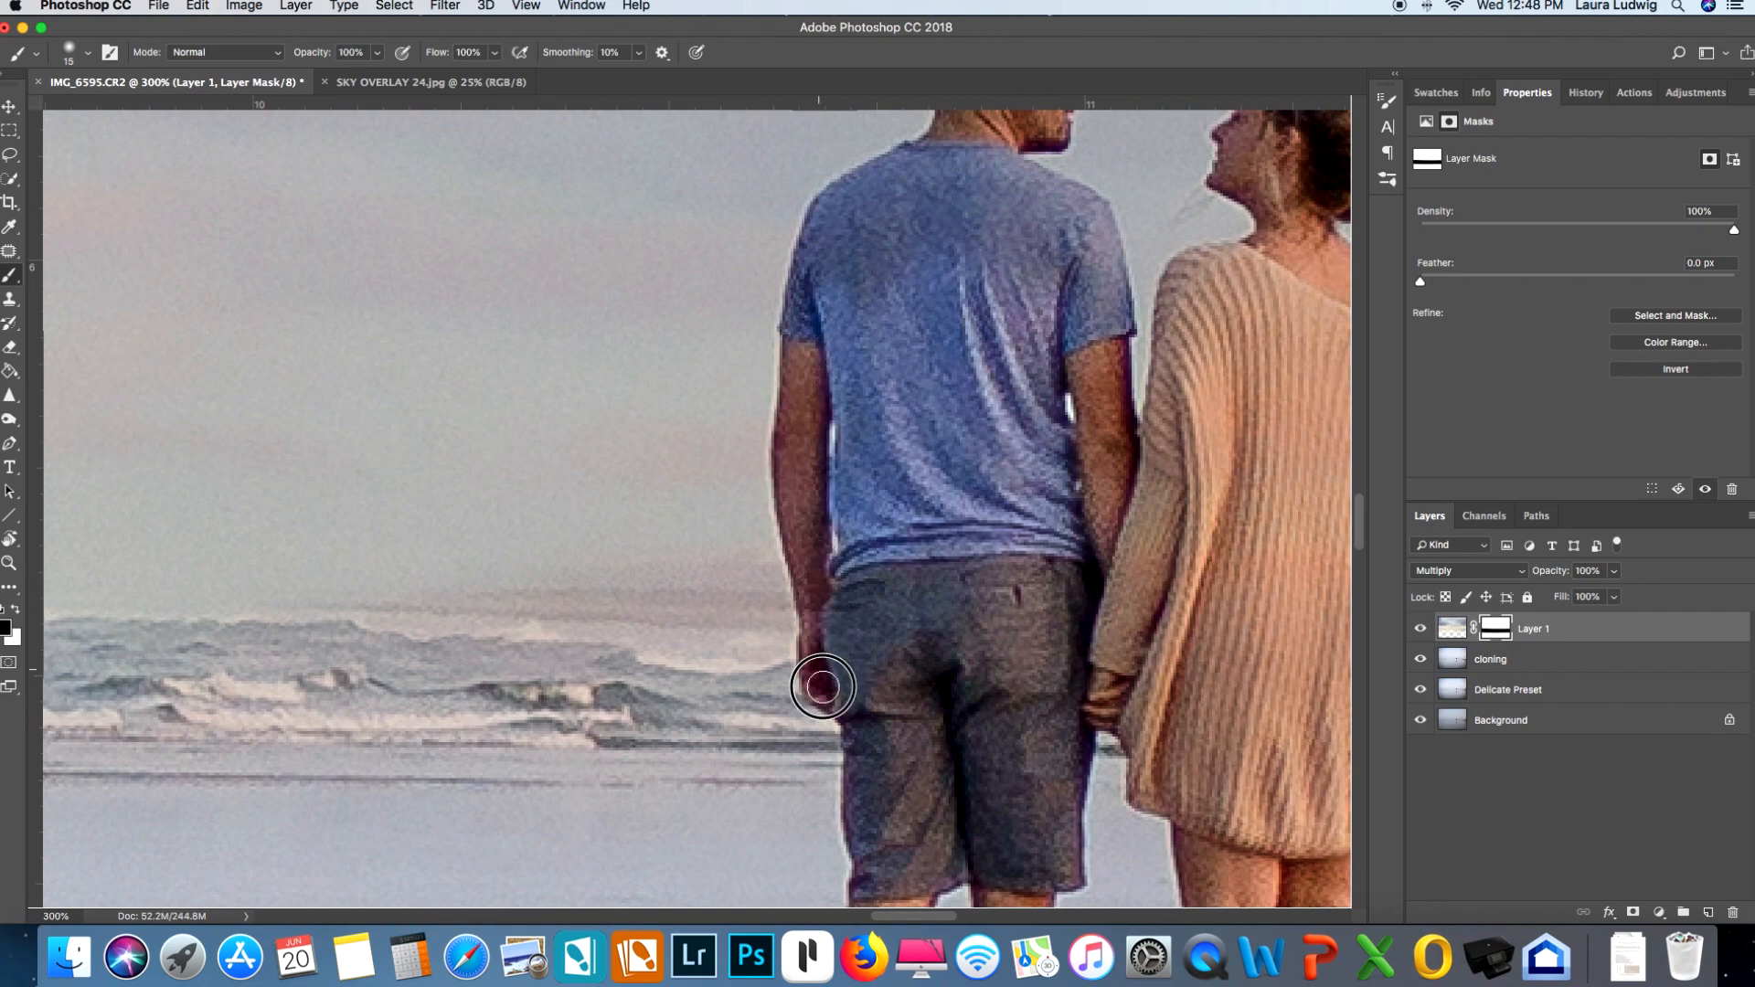
{"action": "scroll", "coordinate": [827, 361], "scroll_direction": "up", "scroll_amount": 3}
{"action": "mouse_move", "coordinate": [826, 368]}
{"action": "left_mouse_down"}
{"action": "mouse_move", "coordinate": [805, 474]}
{"action": "mouse_move", "coordinate": [845, 431]}
{"action": "mouse_move", "coordinate": [888, 442]}
{"action": "mouse_move", "coordinate": [894, 390]}
{"action": "mouse_move", "coordinate": [864, 389]}
{"action": "mouse_move", "coordinate": [874, 350]}
{"action": "mouse_move", "coordinate": [835, 383]}
{"action": "mouse_move", "coordinate": [831, 368]}
{"action": "mouse_move", "coordinate": [861, 330]}
{"action": "mouse_move", "coordinate": [937, 303]}
{"action": "mouse_move", "coordinate": [944, 359]}
{"action": "mouse_move", "coordinate": [977, 386]}
{"action": "mouse_move", "coordinate": [1057, 369]}
{"action": "mouse_move", "coordinate": [1068, 451]}
{"action": "mouse_move", "coordinate": [1096, 447]}
{"action": "mouse_move", "coordinate": [1084, 355]}
{"action": "mouse_move", "coordinate": [967, 303]}
{"action": "mouse_move", "coordinate": [1091, 394]}
{"action": "mouse_move", "coordinate": [925, 311]}
{"action": "left_mouse_up"}
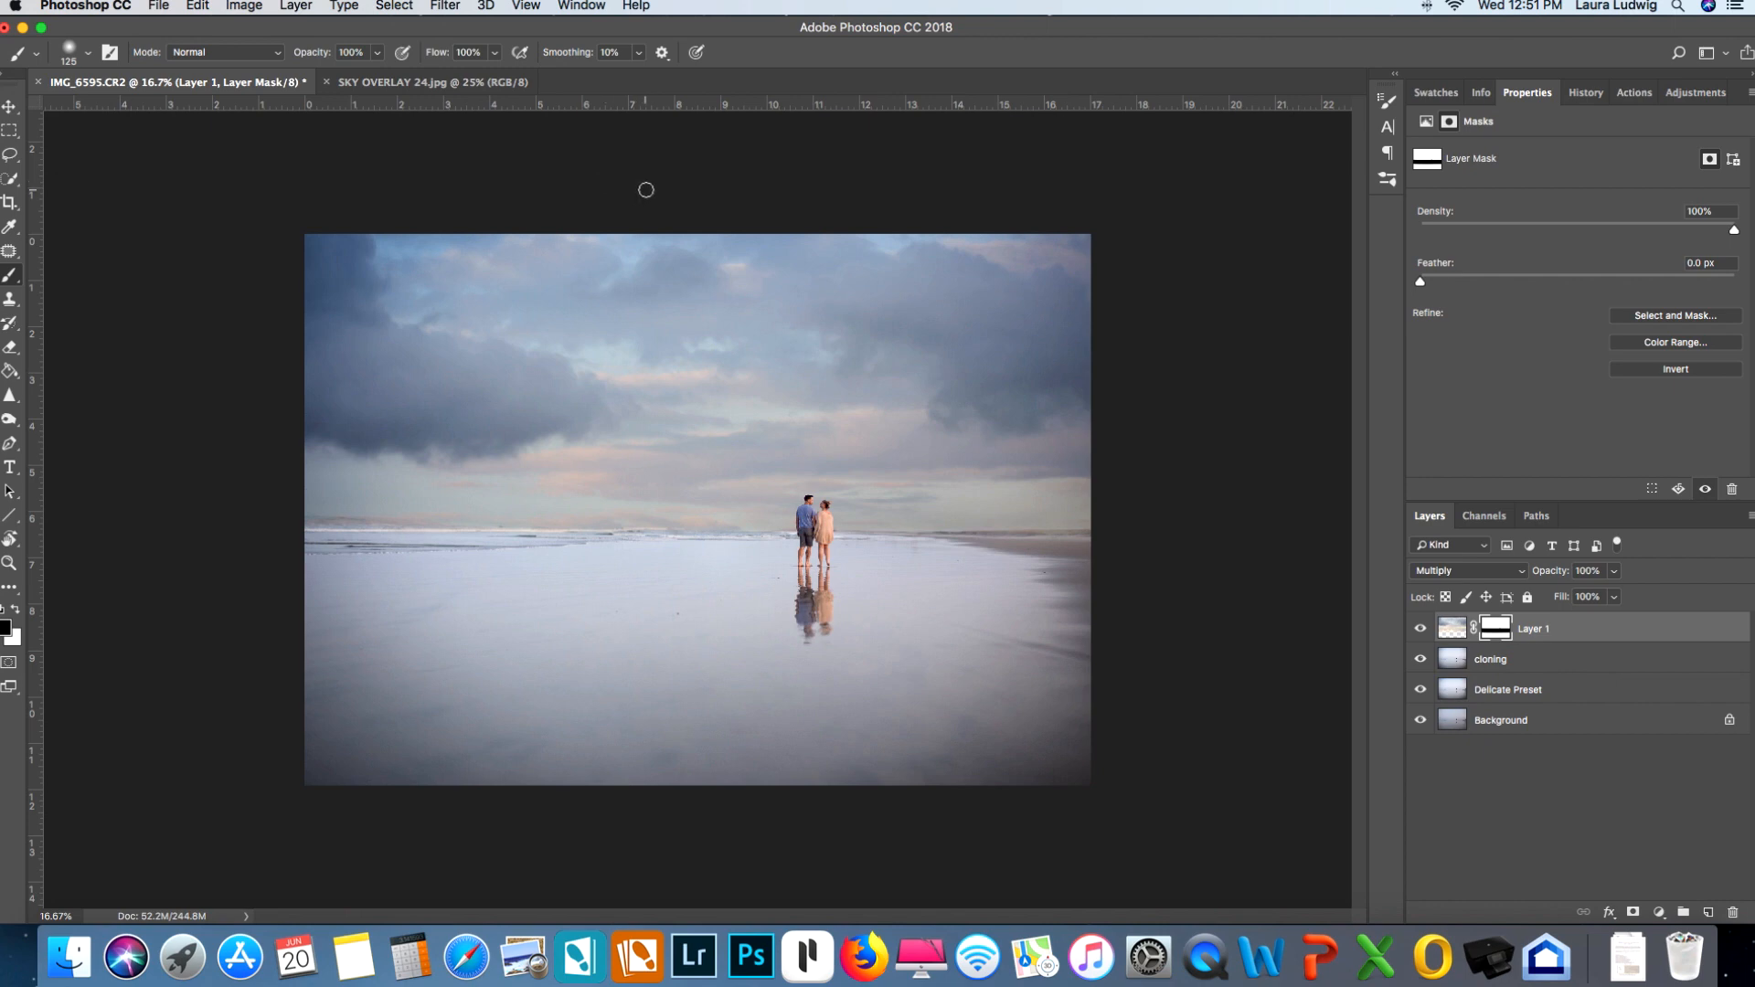
- Compare the whole photo with and without the sky layer by toggling the layer's visibility
{"action": "key", "text": "super+equal"}
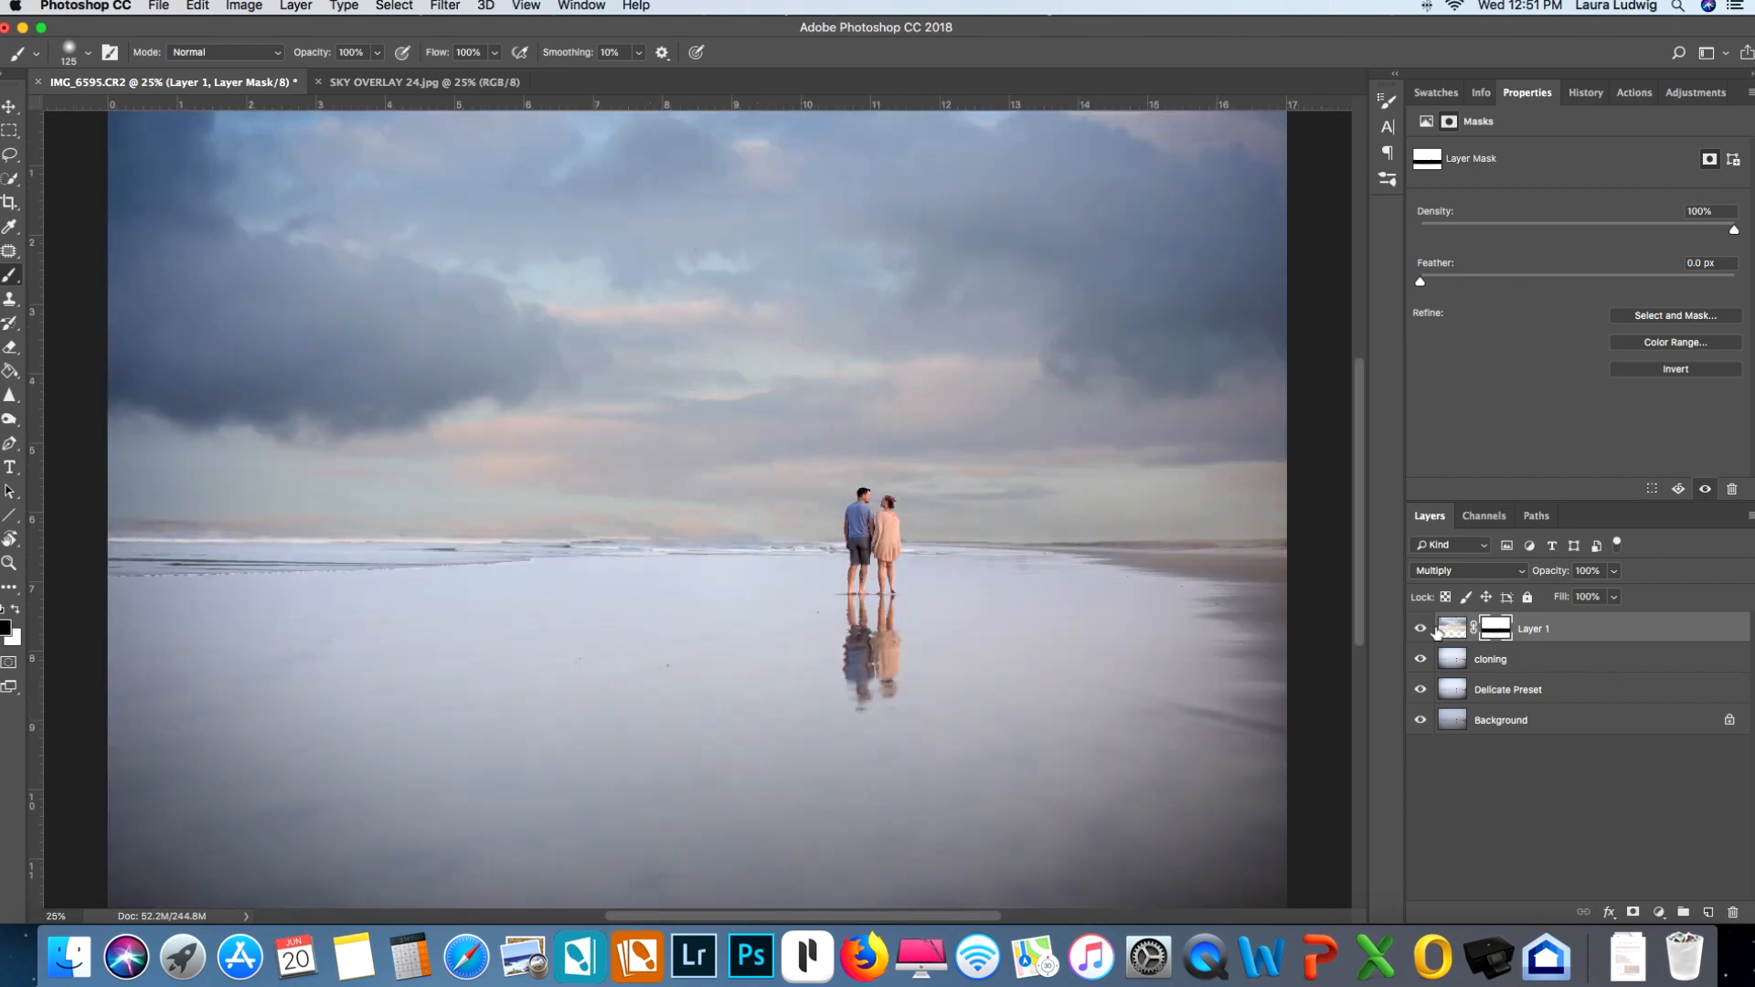
{"action": "left_click", "coordinate": [1421, 629]}
{"action": "left_click", "coordinate": [1421, 629]}
{"action": "key", "text": "super+minus"}
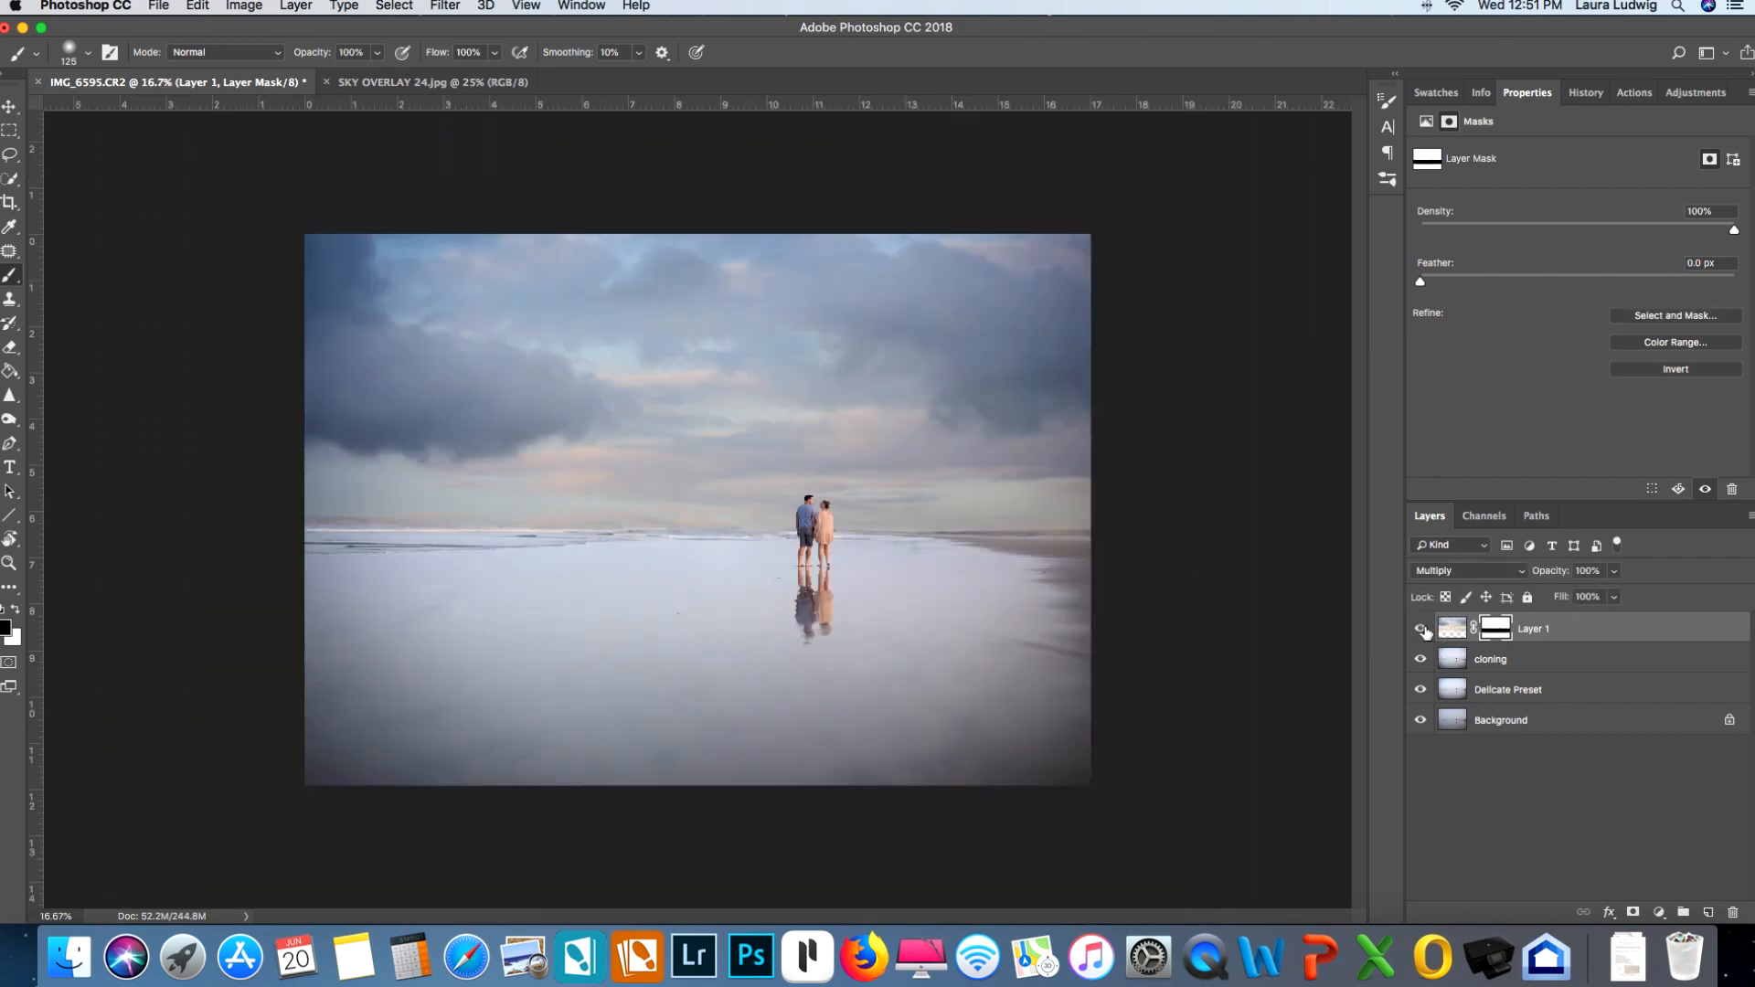
{"action": "left_click", "coordinate": [1420, 629]}
{"action": "left_click", "coordinate": [1421, 629]}
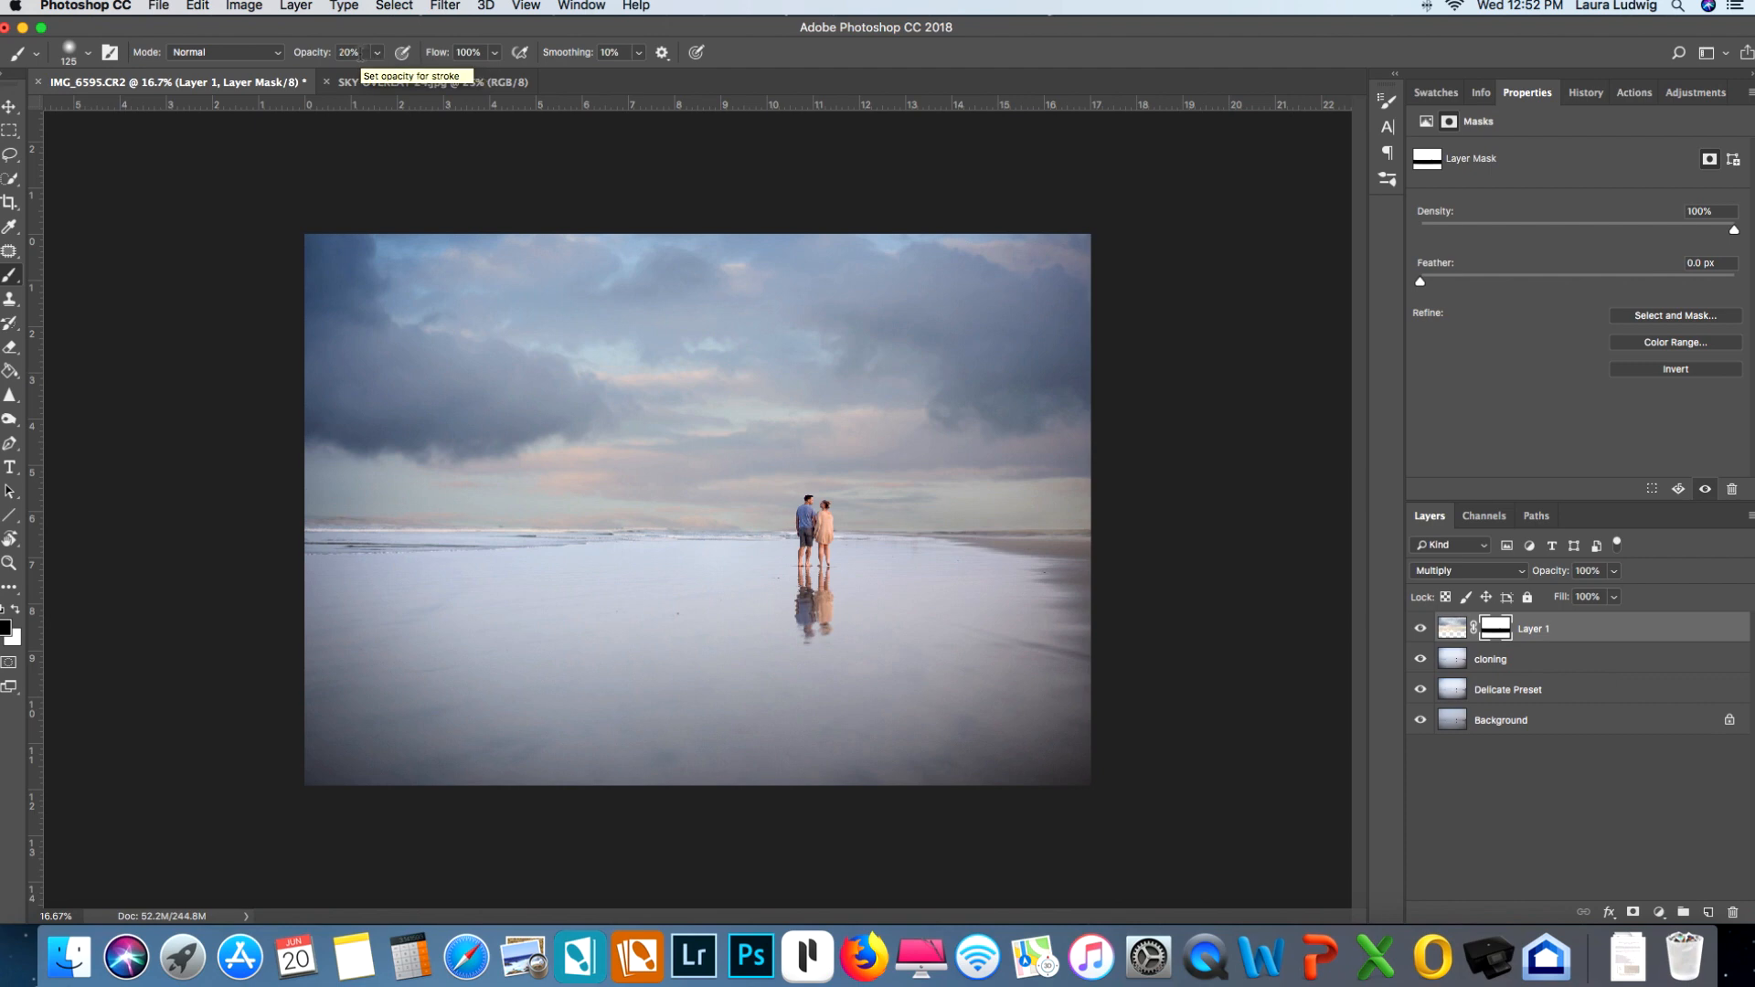
- Fade the sky overlay along the horizon by painting black on its mask with a 1700 px brush at 20% opacity
{"action": "key", "text": "bracketright"}
{"action": "key", "text": "bracketright"}
{"action": "key", "text": "bracketright"}
{"action": "key", "text": "bracketright"}
{"action": "key", "text": "bracketright"}
{"action": "key", "text": "bracketright"}
{"action": "key", "text": "bracketright"}
{"action": "key", "text": "bracketright"}
{"action": "key", "text": "bracketright"}
{"action": "key", "text": "bracketright"}
{"action": "key", "text": "bracketright"}
{"action": "key", "text": "bracketright"}
{"action": "key", "text": "bracketright"}
{"action": "key", "text": "bracketright"}
{"action": "key", "text": "bracketright"}
{"action": "key", "text": "bracketright"}
{"action": "key", "text": "bracketright"}
{"action": "key", "text": "bracketright"}
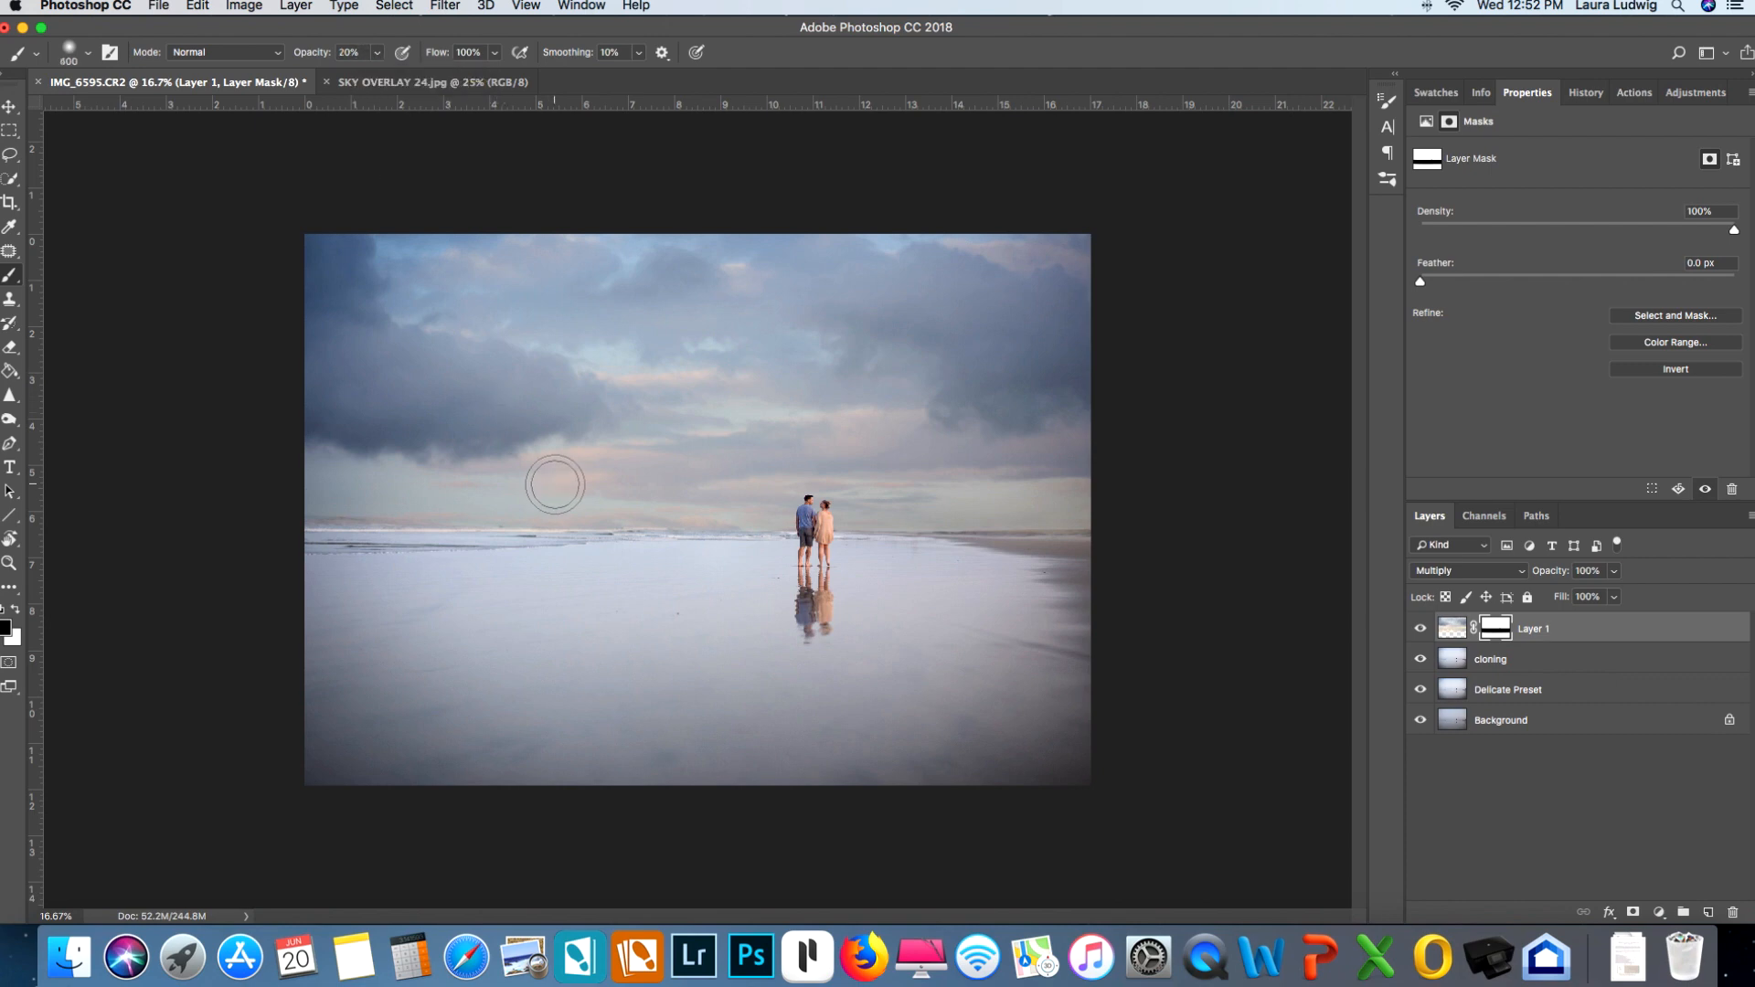
{"action": "mouse_move", "coordinate": [204, 502]}
{"action": "left_mouse_down"}
{"action": "mouse_move", "coordinate": [862, 486]}
{"action": "mouse_move", "coordinate": [1280, 510]}
{"action": "mouse_move", "coordinate": [180, 576]}
{"action": "mouse_move", "coordinate": [287, 594]}
{"action": "mouse_move", "coordinate": [1063, 575]}
{"action": "left_mouse_up"}
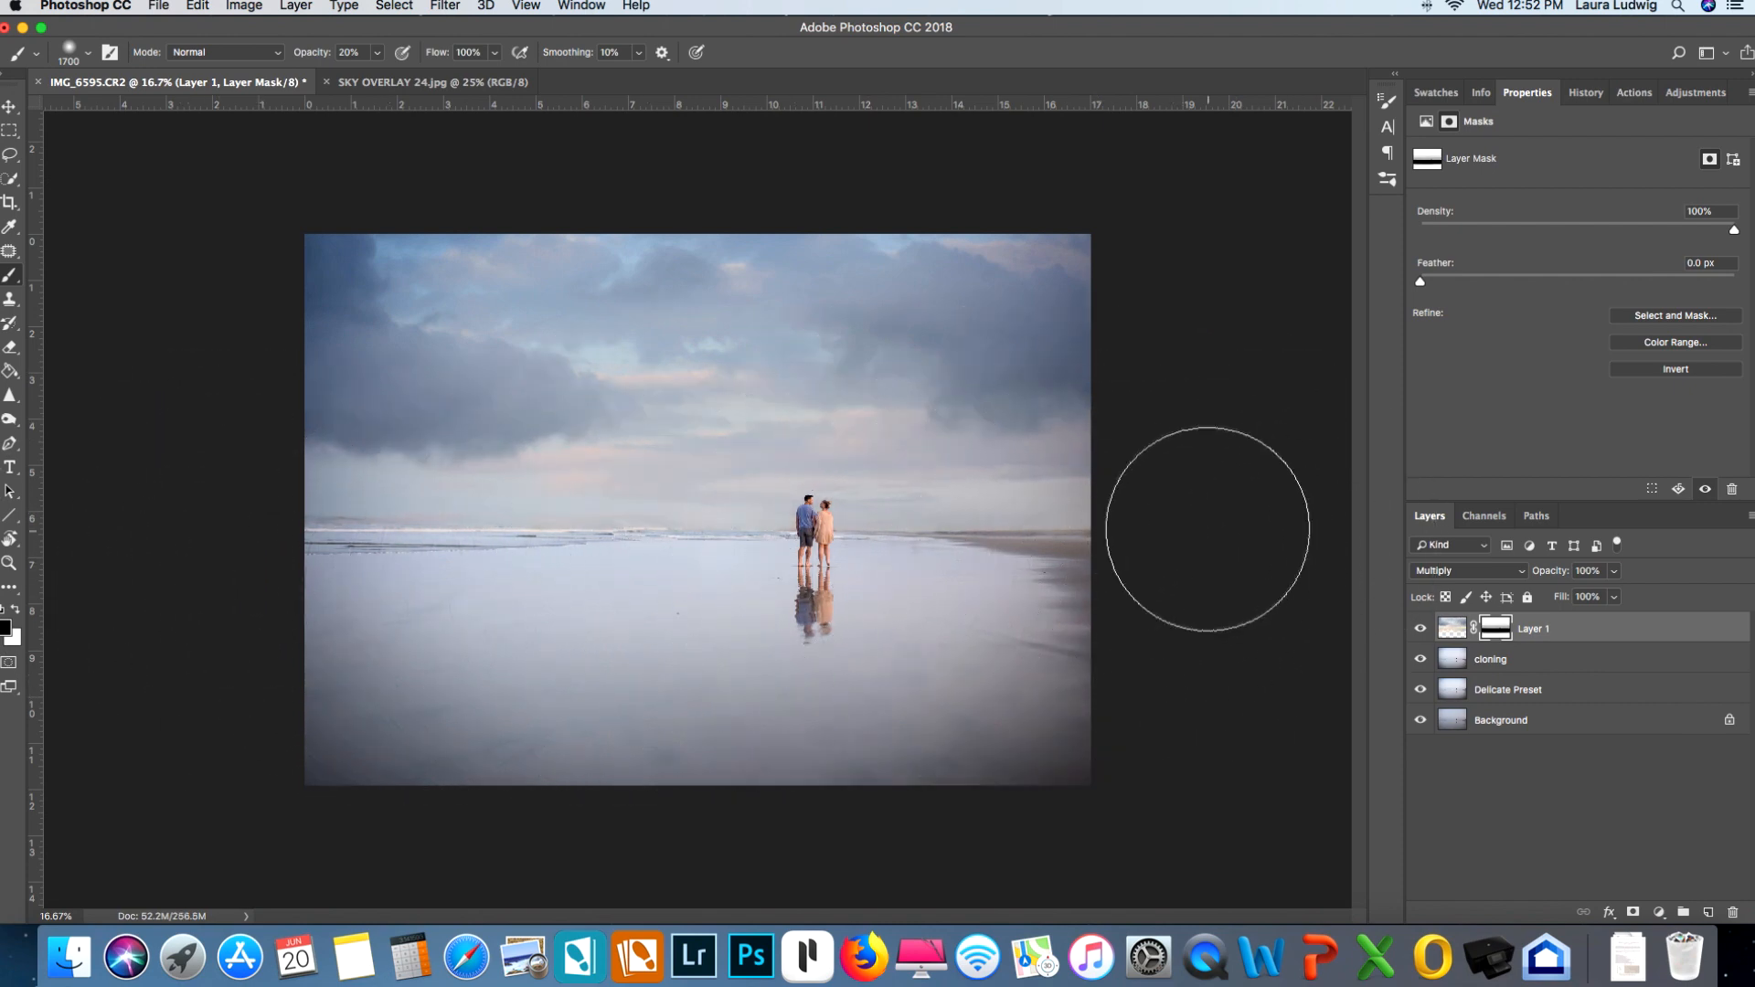
- Inspect the couple and the horizon at 100% zoom for sky overlay blending, and return to the whole photo
{"action": "key", "text": "super+equal"}
{"action": "key", "text": "super+equal"}
{"action": "key", "text": "super+equal"}
{"action": "key", "text": "super+equal"}
{"action": "key", "text": "super+equal"}
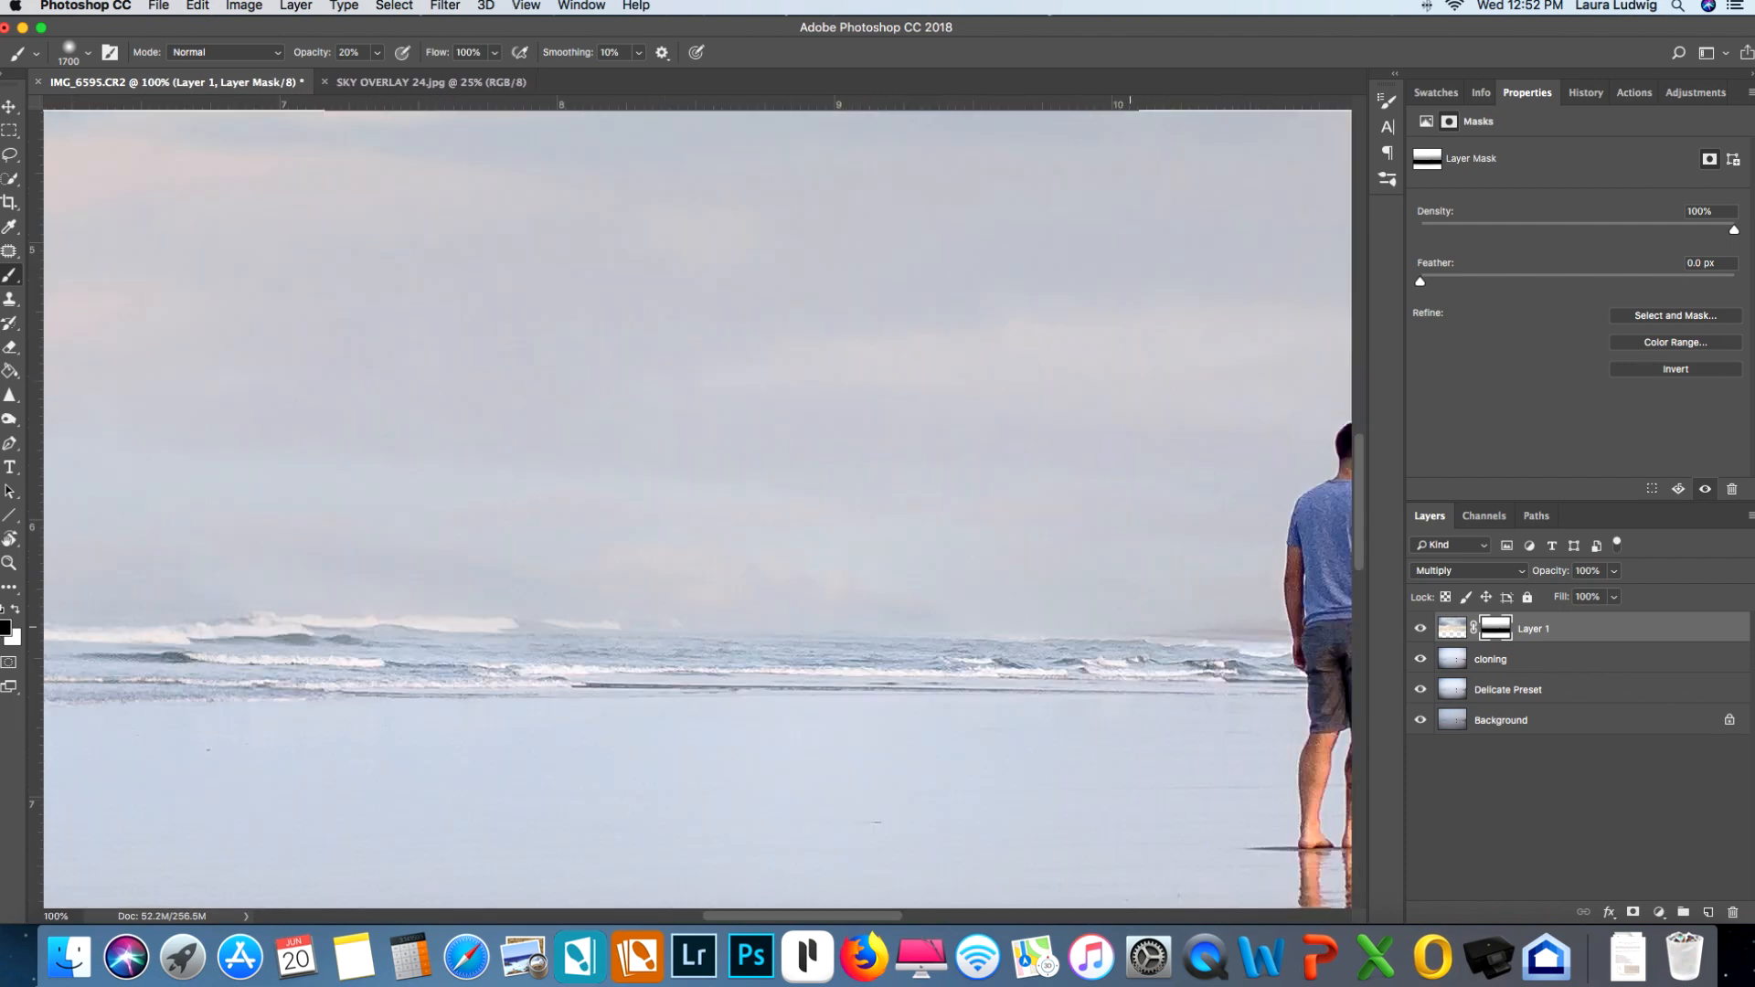
{"action": "scroll", "coordinate": [1121, 627], "scroll_direction": "right", "scroll_amount": 5}
{"action": "scroll", "coordinate": [960, 494], "scroll_direction": "right", "scroll_amount": 1}
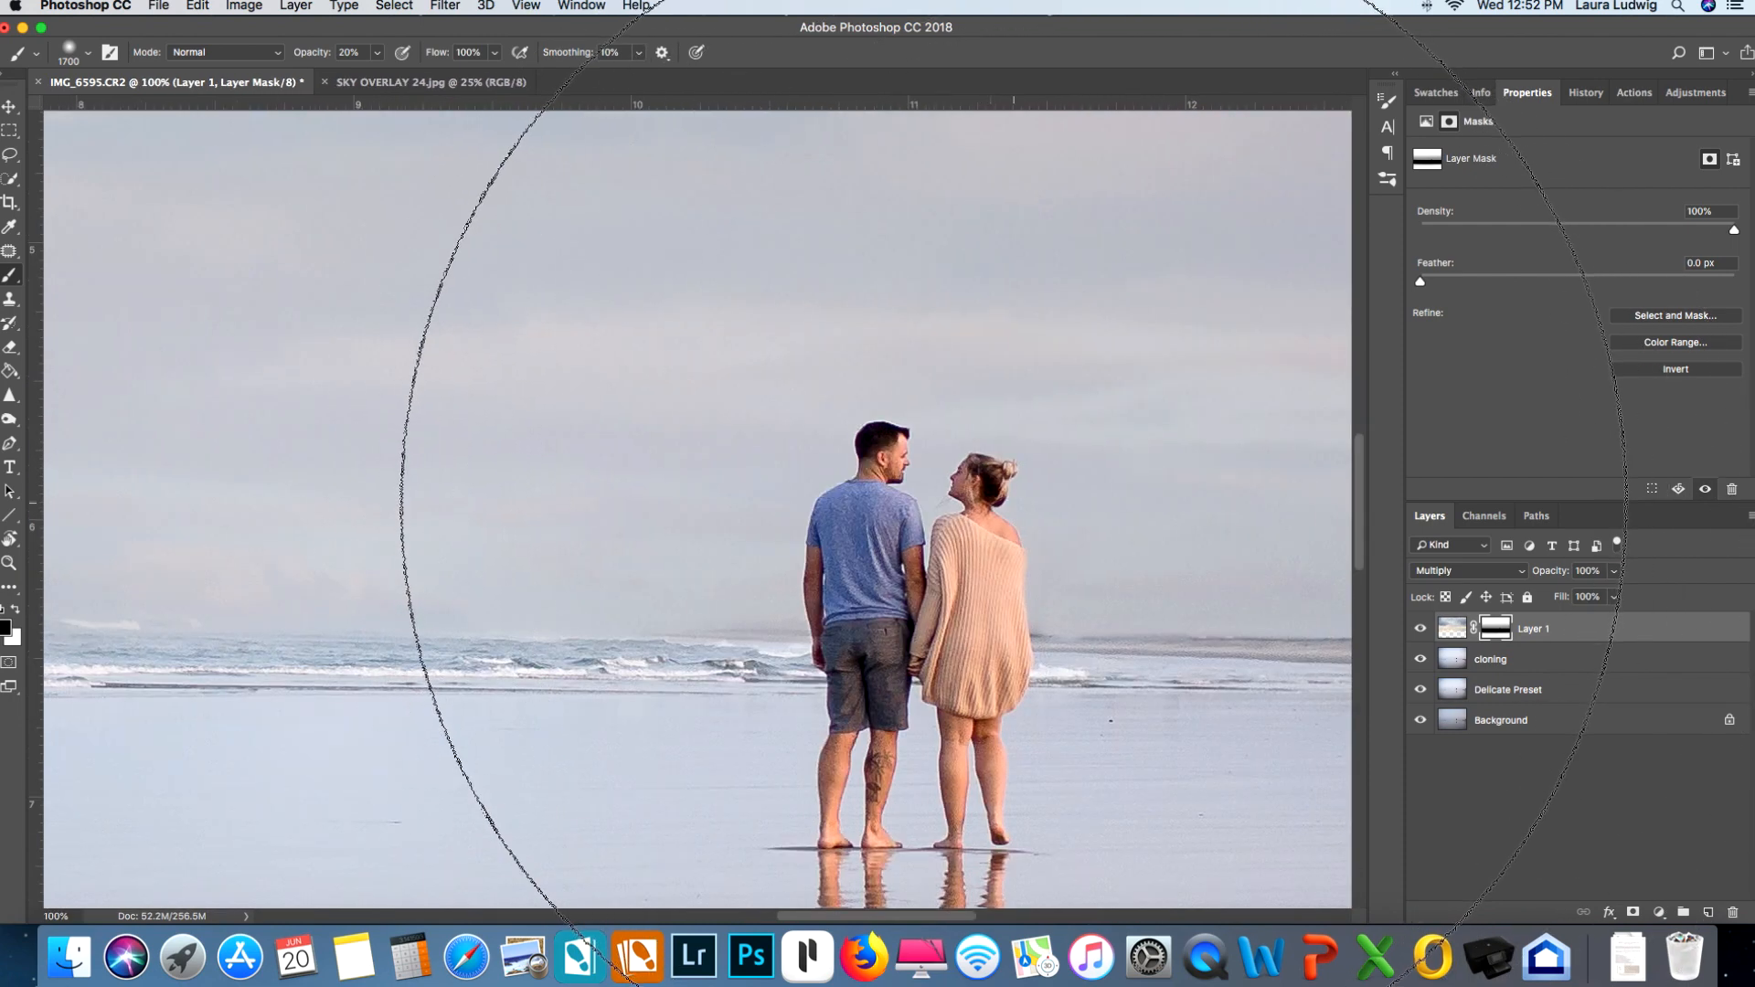
{"action": "key", "text": "super+minus"}
{"action": "key", "text": "super+minus"}
{"action": "key", "text": "super+minus"}
{"action": "key", "text": "super+minus"}
{"action": "key", "text": "super+minus"}
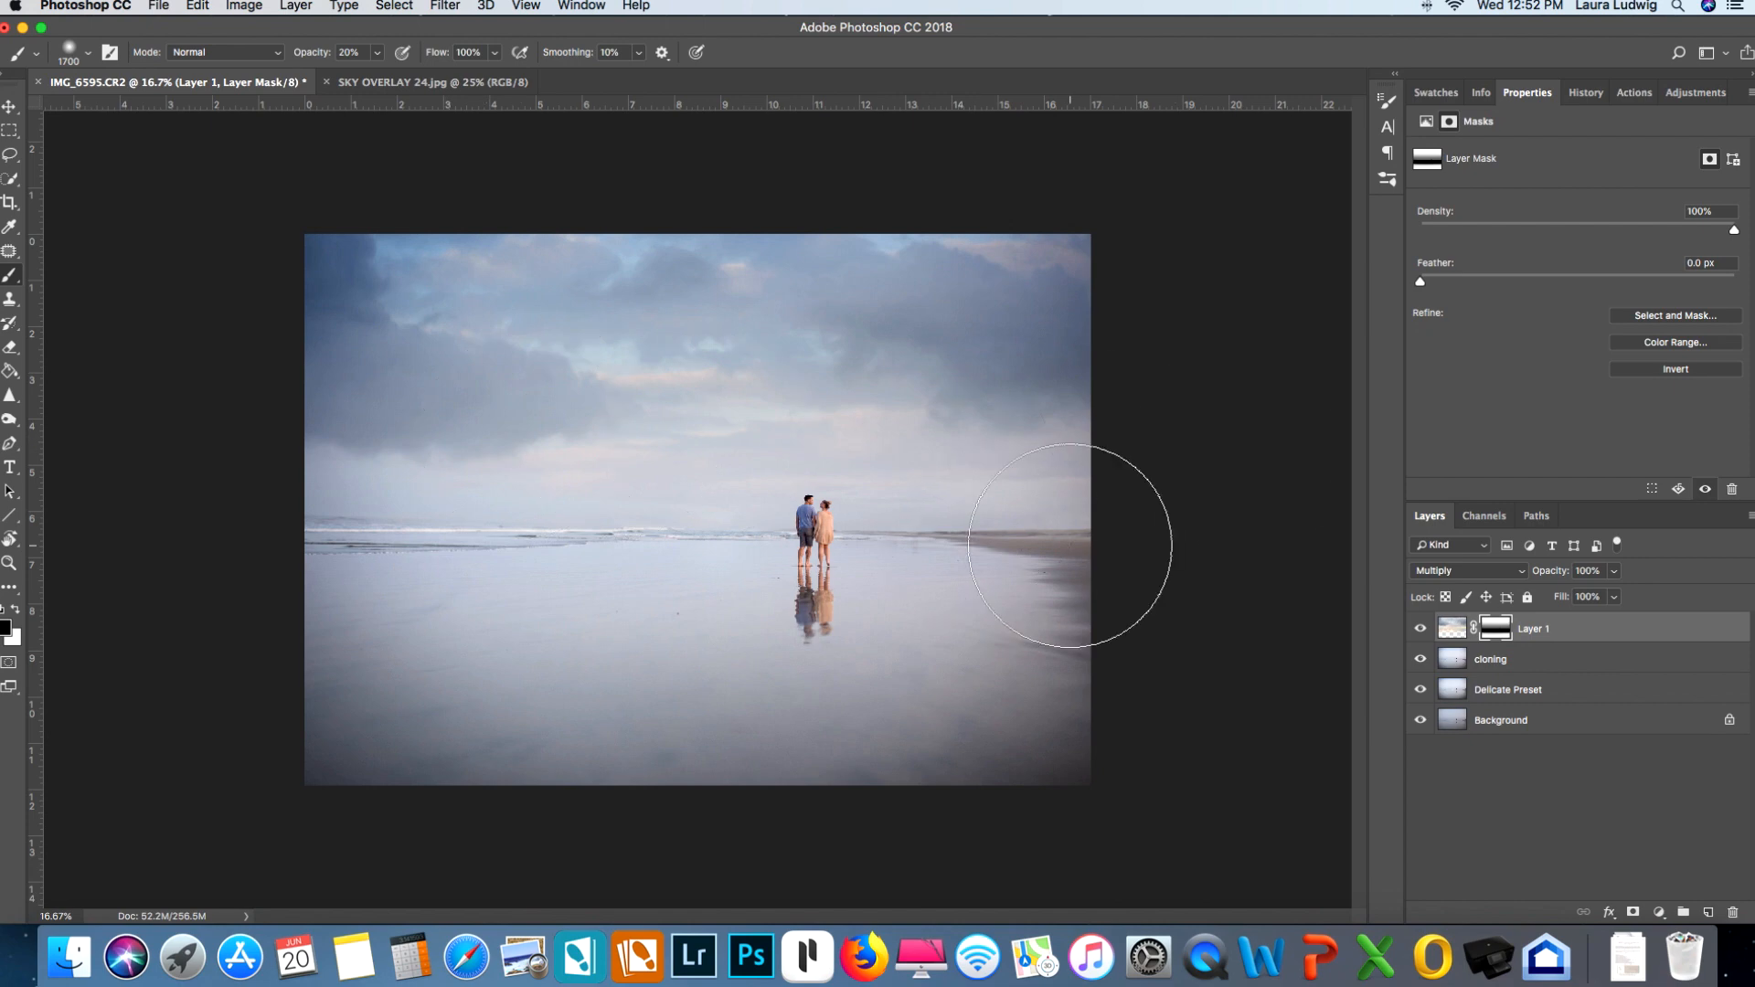
- Compare the photo with and without the faded sky overlay by toggling Layer 1's visibility
{"action": "left_click", "coordinate": [1422, 629]}
{"action": "left_click", "coordinate": [1422, 629]}
{"action": "left_click", "coordinate": [1423, 629]}
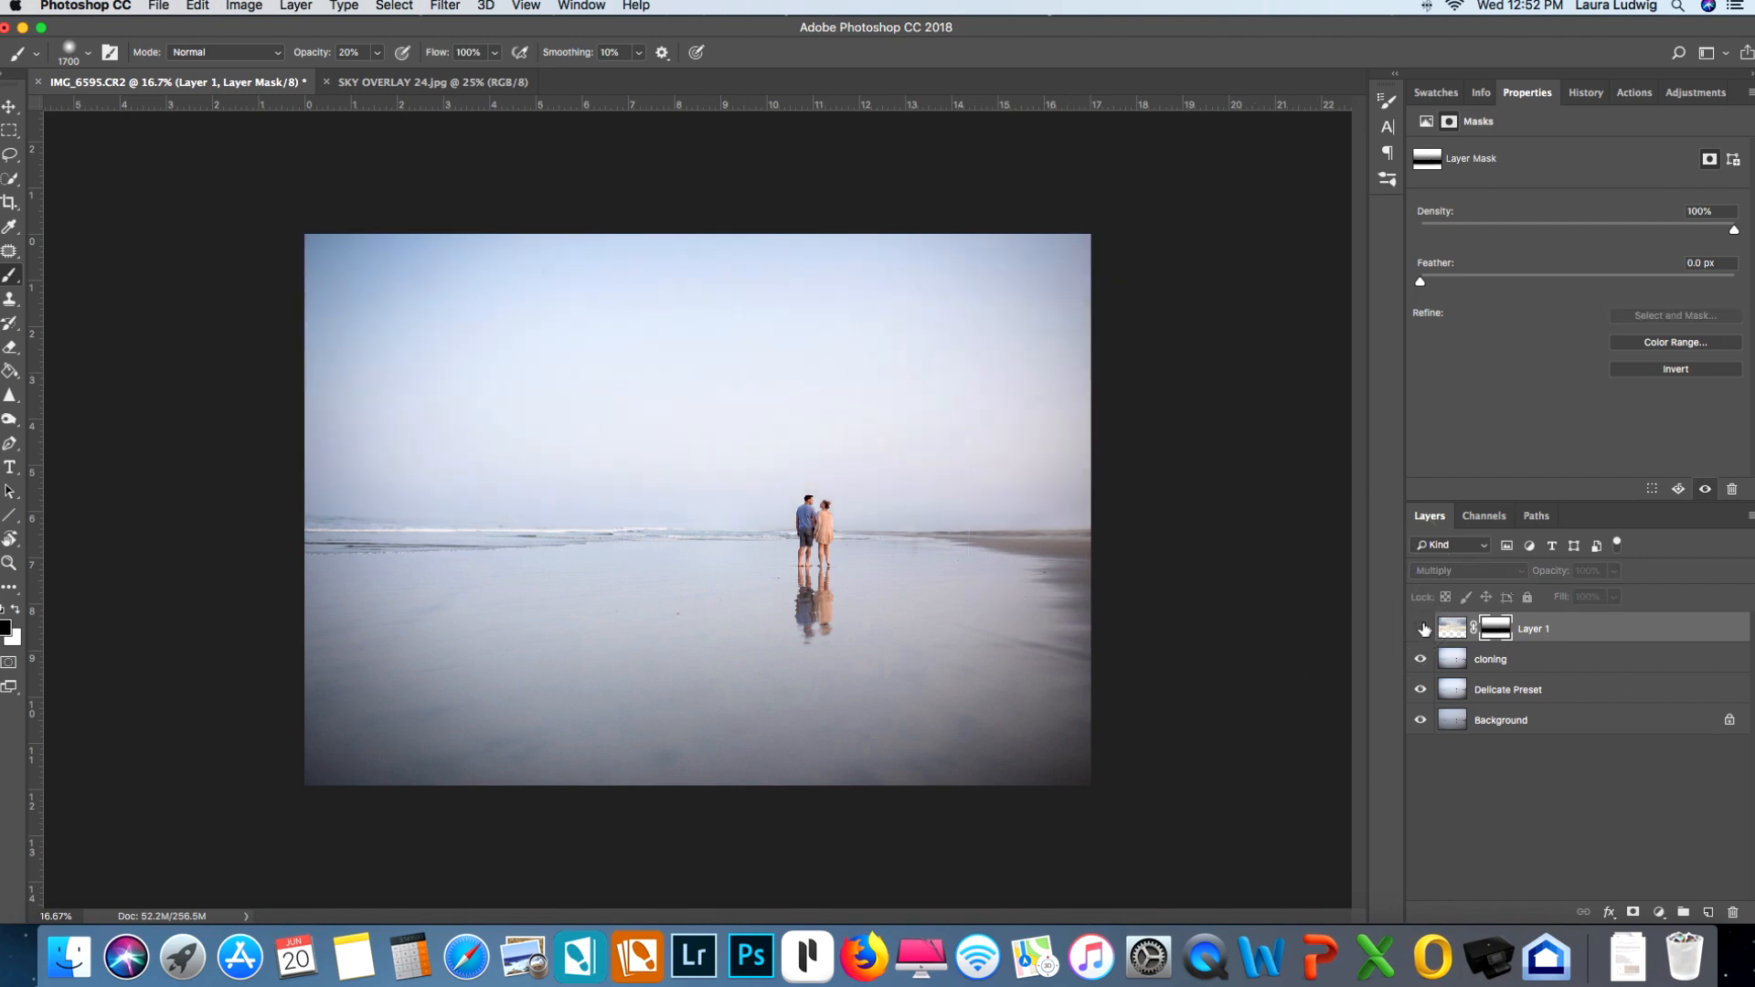
{"action": "left_click", "coordinate": [1422, 629]}
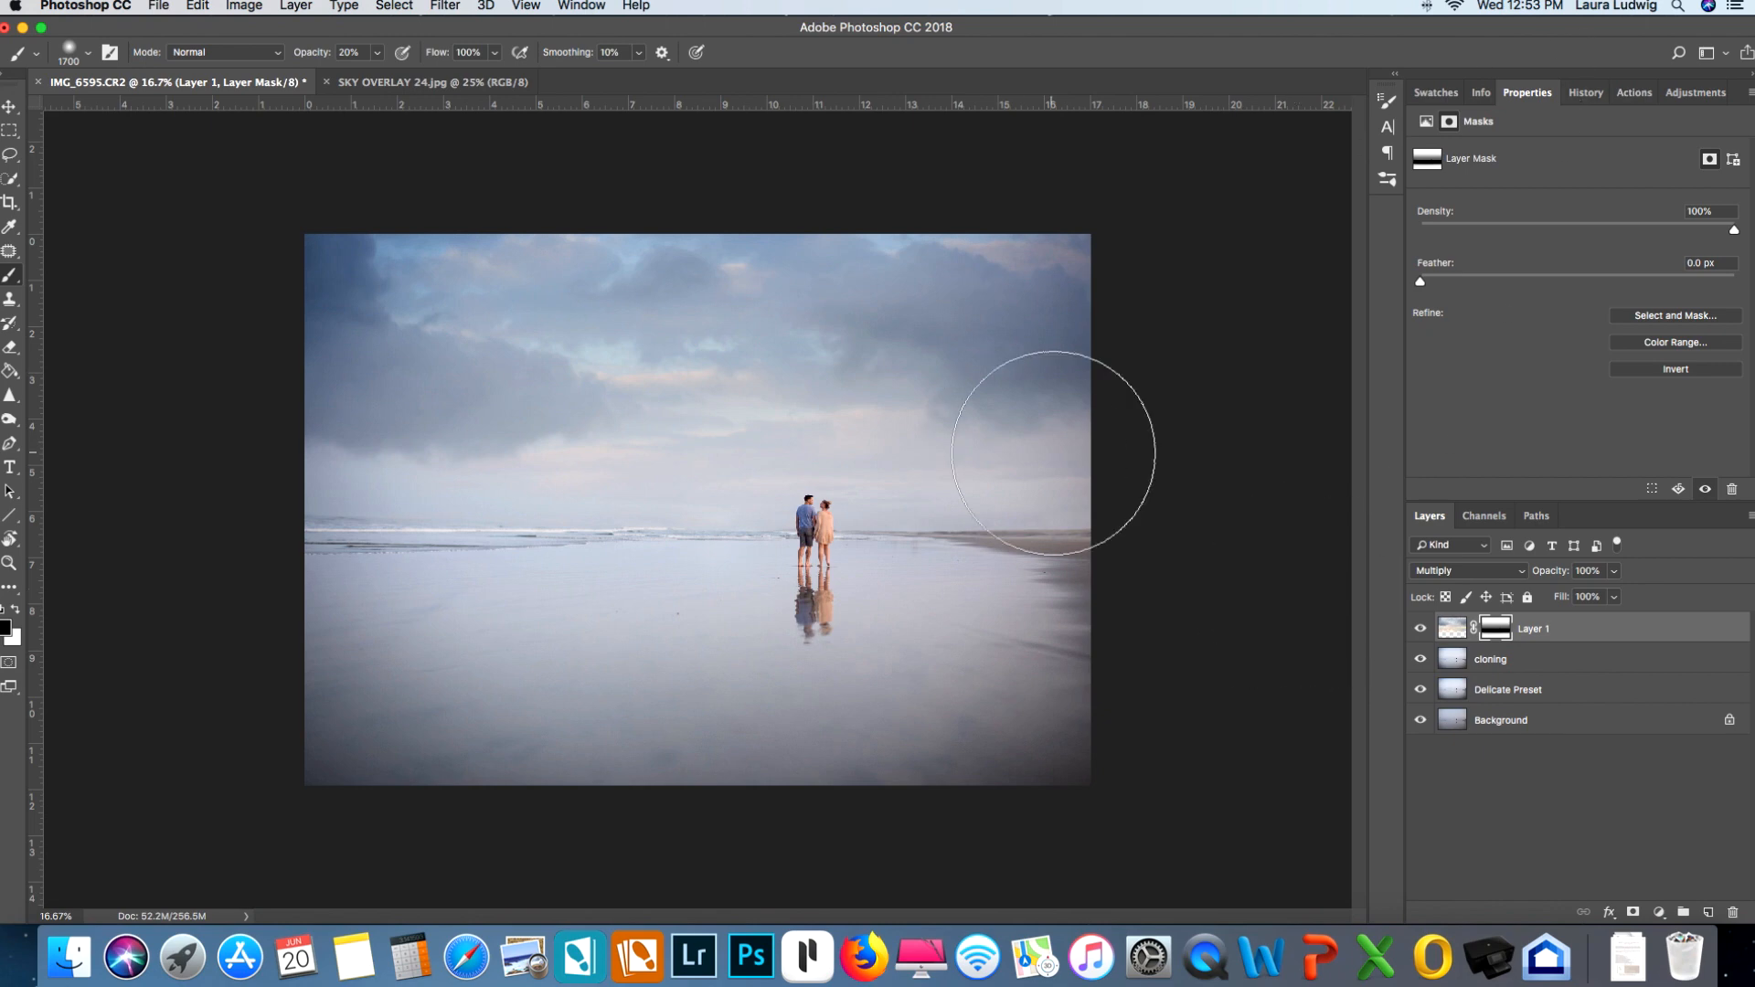
- Add a Curves adjustment layer above the sky and darken the midtones with a point at input 143, output 114
{"action": "left_click", "coordinate": [1711, 94]}
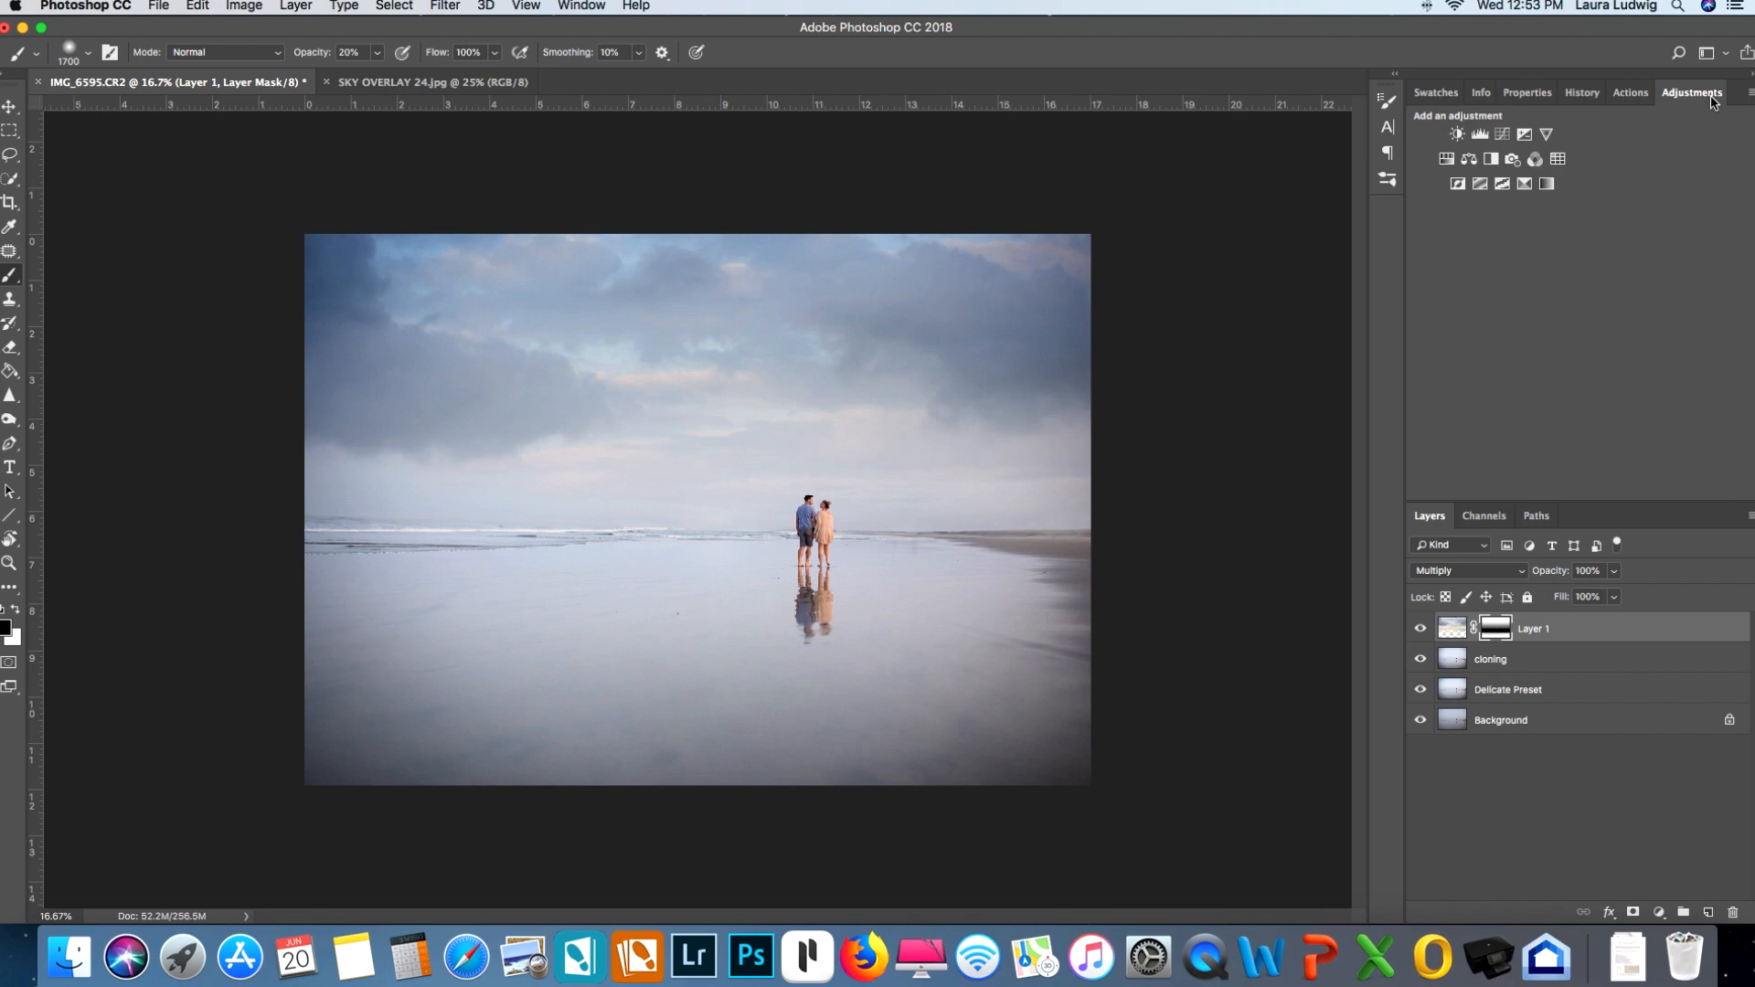
{"action": "left_click", "coordinate": [1502, 135]}
{"action": "left_click_drag", "start_coordinate": [1594, 305], "coordinate": [1610, 325]}
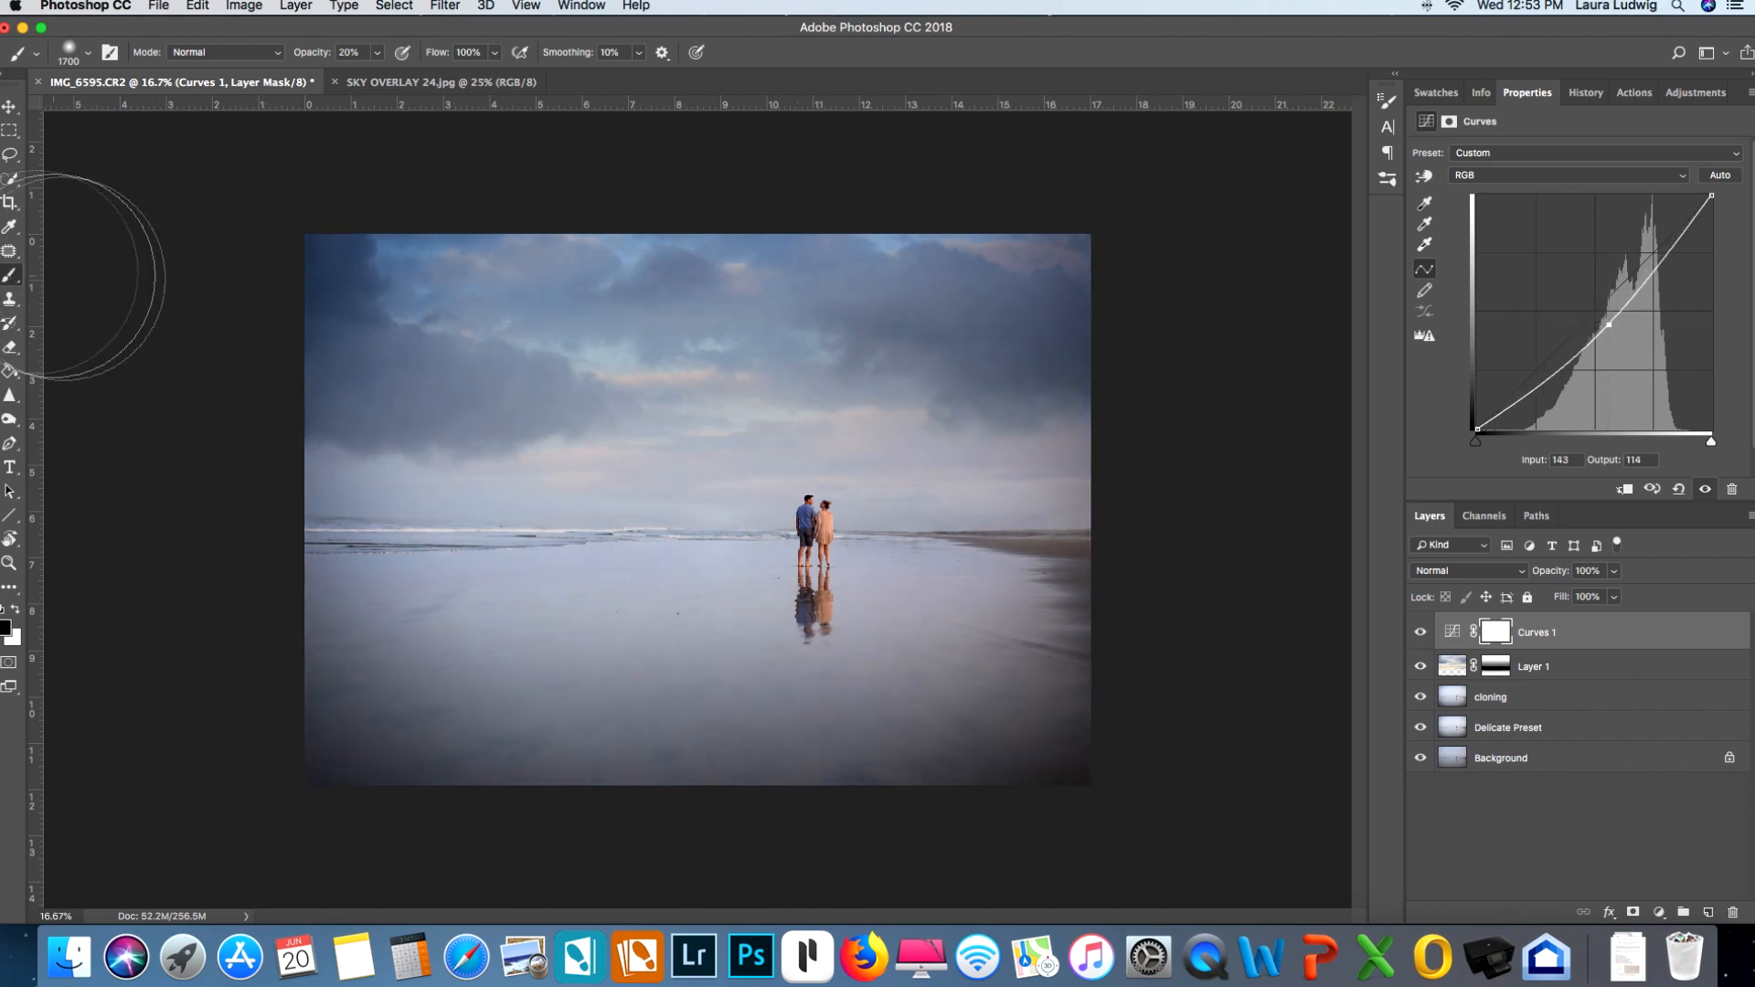
- Paint black on the Curves mask around the couple with a 3300 px brush at 20% opacity
{"action": "key", "text": "bracketright"}
{"action": "key", "text": "bracketright"}
{"action": "key", "text": "bracketright"}
{"action": "key", "text": "bracketright"}
{"action": "key", "text": "bracketright"}
{"action": "key", "text": "bracketright"}
{"action": "key", "text": "bracketright"}
{"action": "key", "text": "bracketright"}
{"action": "key", "text": "bracketright"}
{"action": "key", "text": "bracketright"}
{"action": "key", "text": "bracketright"}
{"action": "key", "text": "bracketright"}
{"action": "key", "text": "bracketright"}
{"action": "key", "text": "bracketright"}
{"action": "key", "text": "bracketright"}
{"action": "key", "text": "bracketright"}
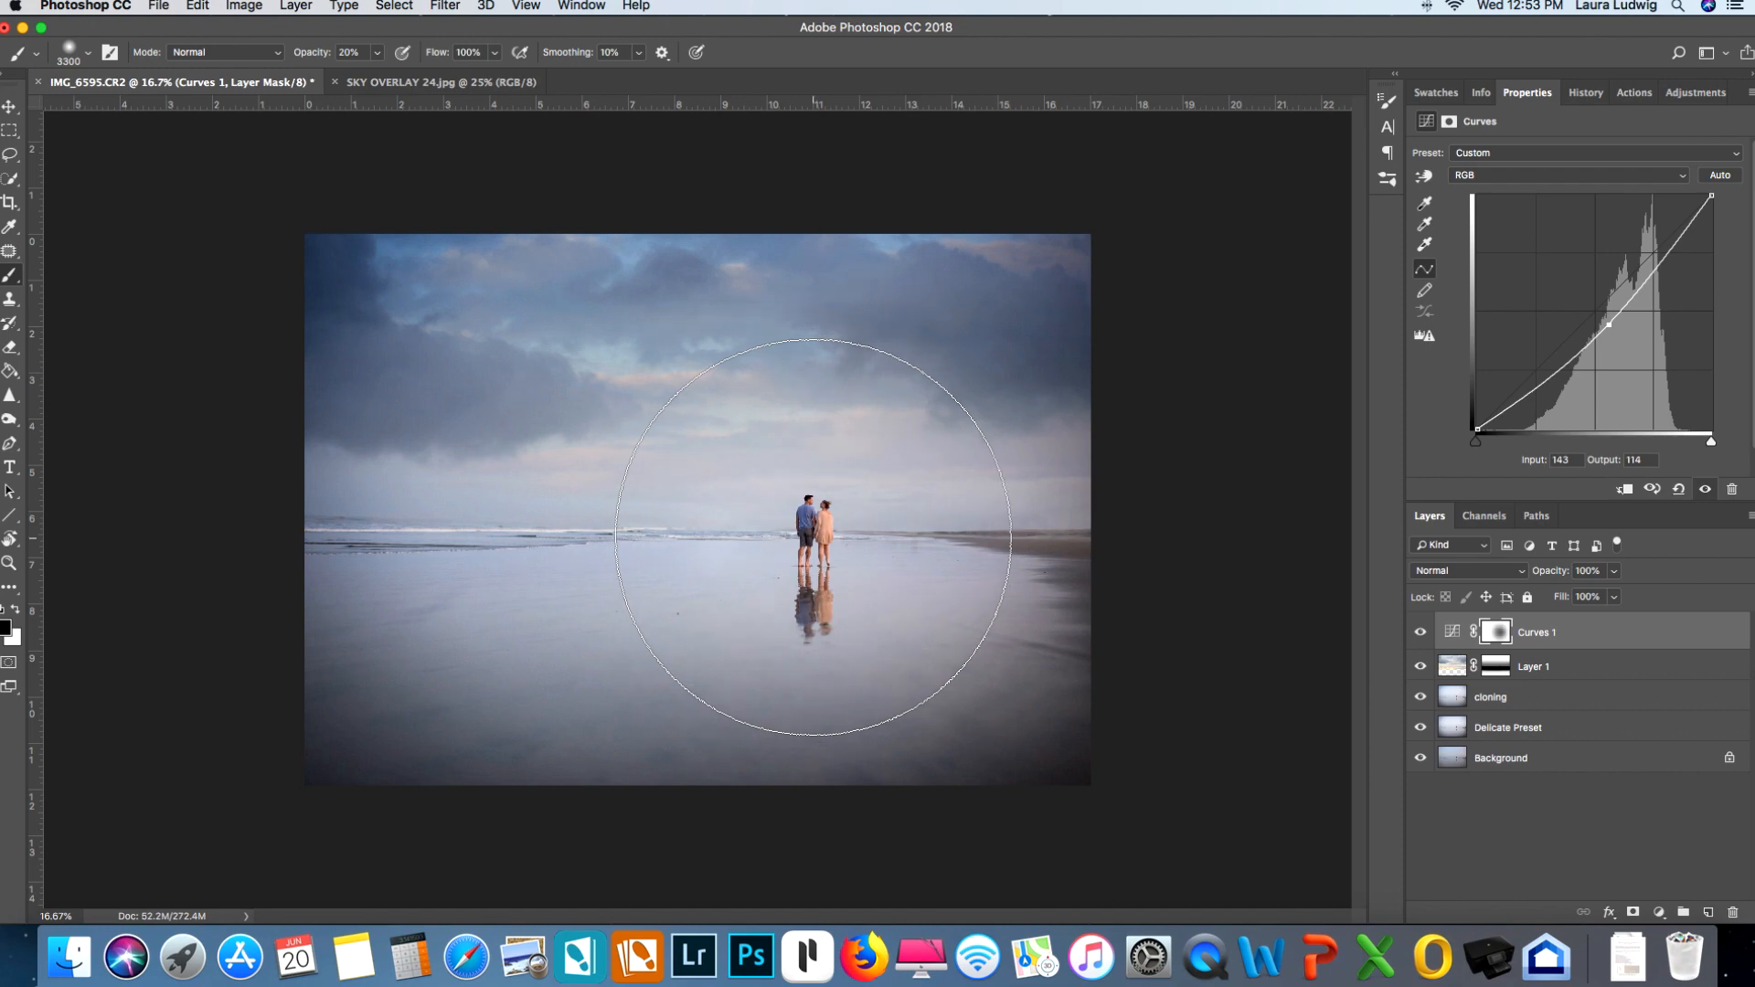
- Compare the photo with and without the Curves darkening by toggling the adjustment layer's visibility
{"action": "left_click", "coordinate": [1420, 633]}
{"action": "left_click", "coordinate": [1421, 632]}
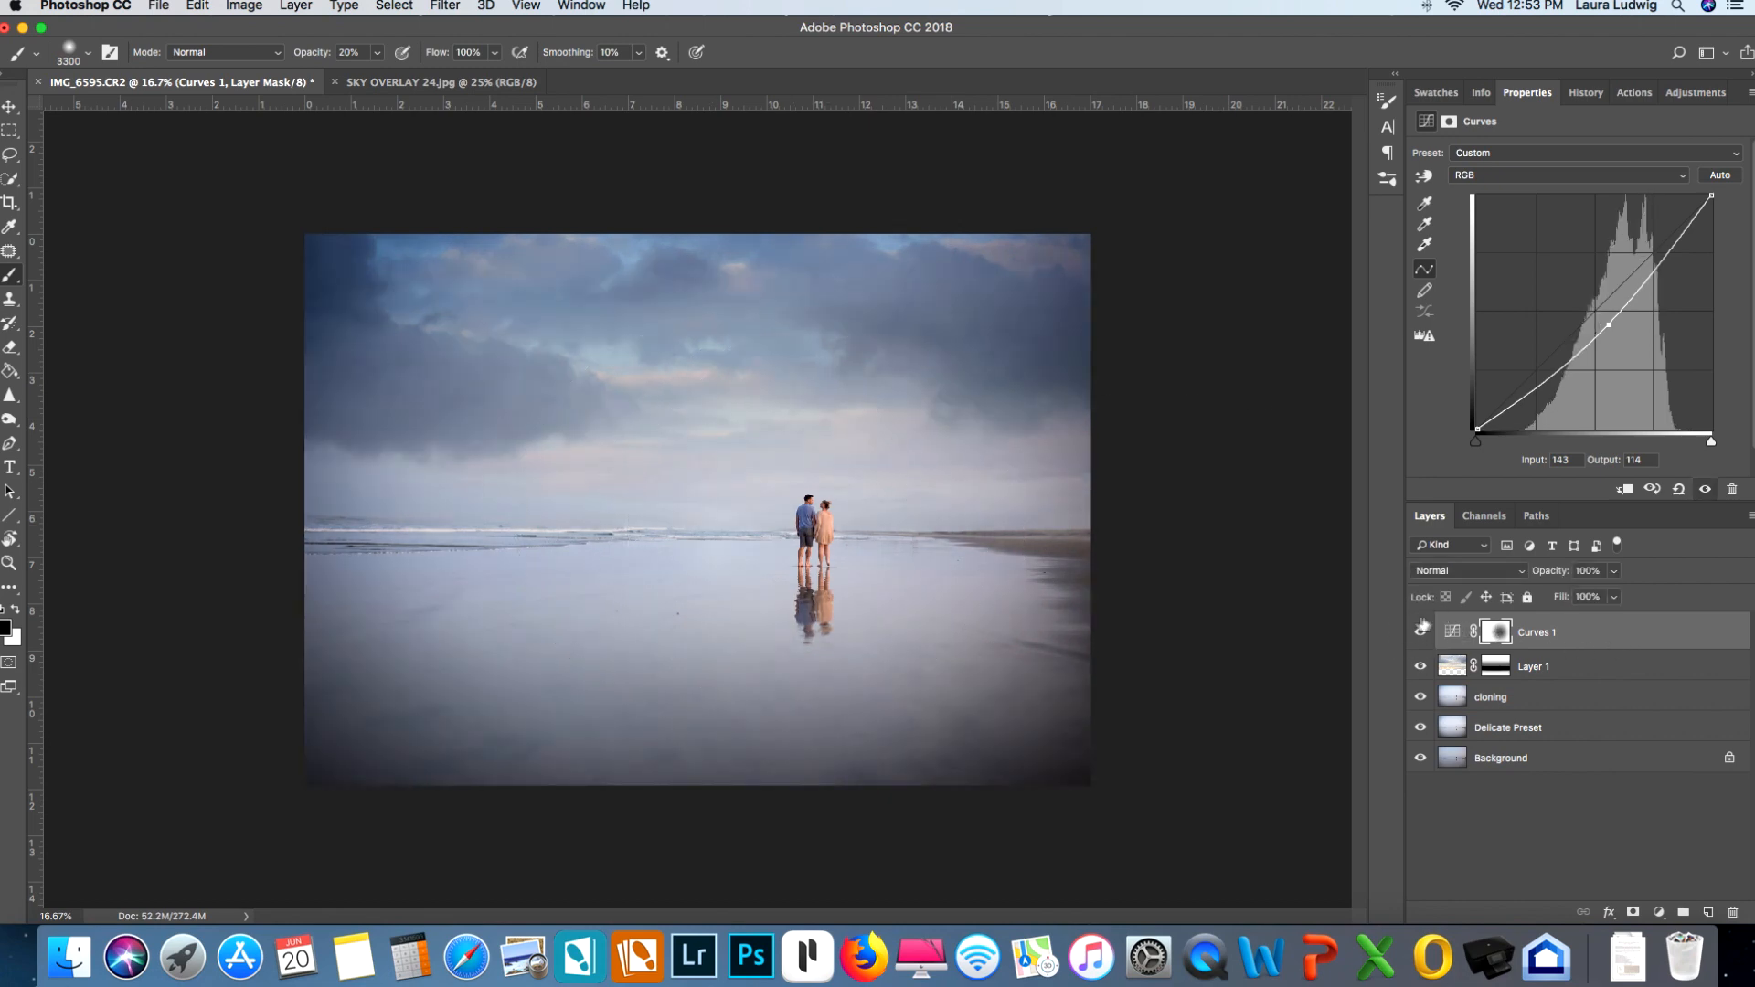
{"action": "left_click", "coordinate": [1420, 632]}
{"action": "left_click", "coordinate": [1420, 632]}
- Add a new layer and paint a white band across the whole horizon with a 1200 px brush at 100% opacity
{"action": "left_click", "coordinate": [1708, 912]}
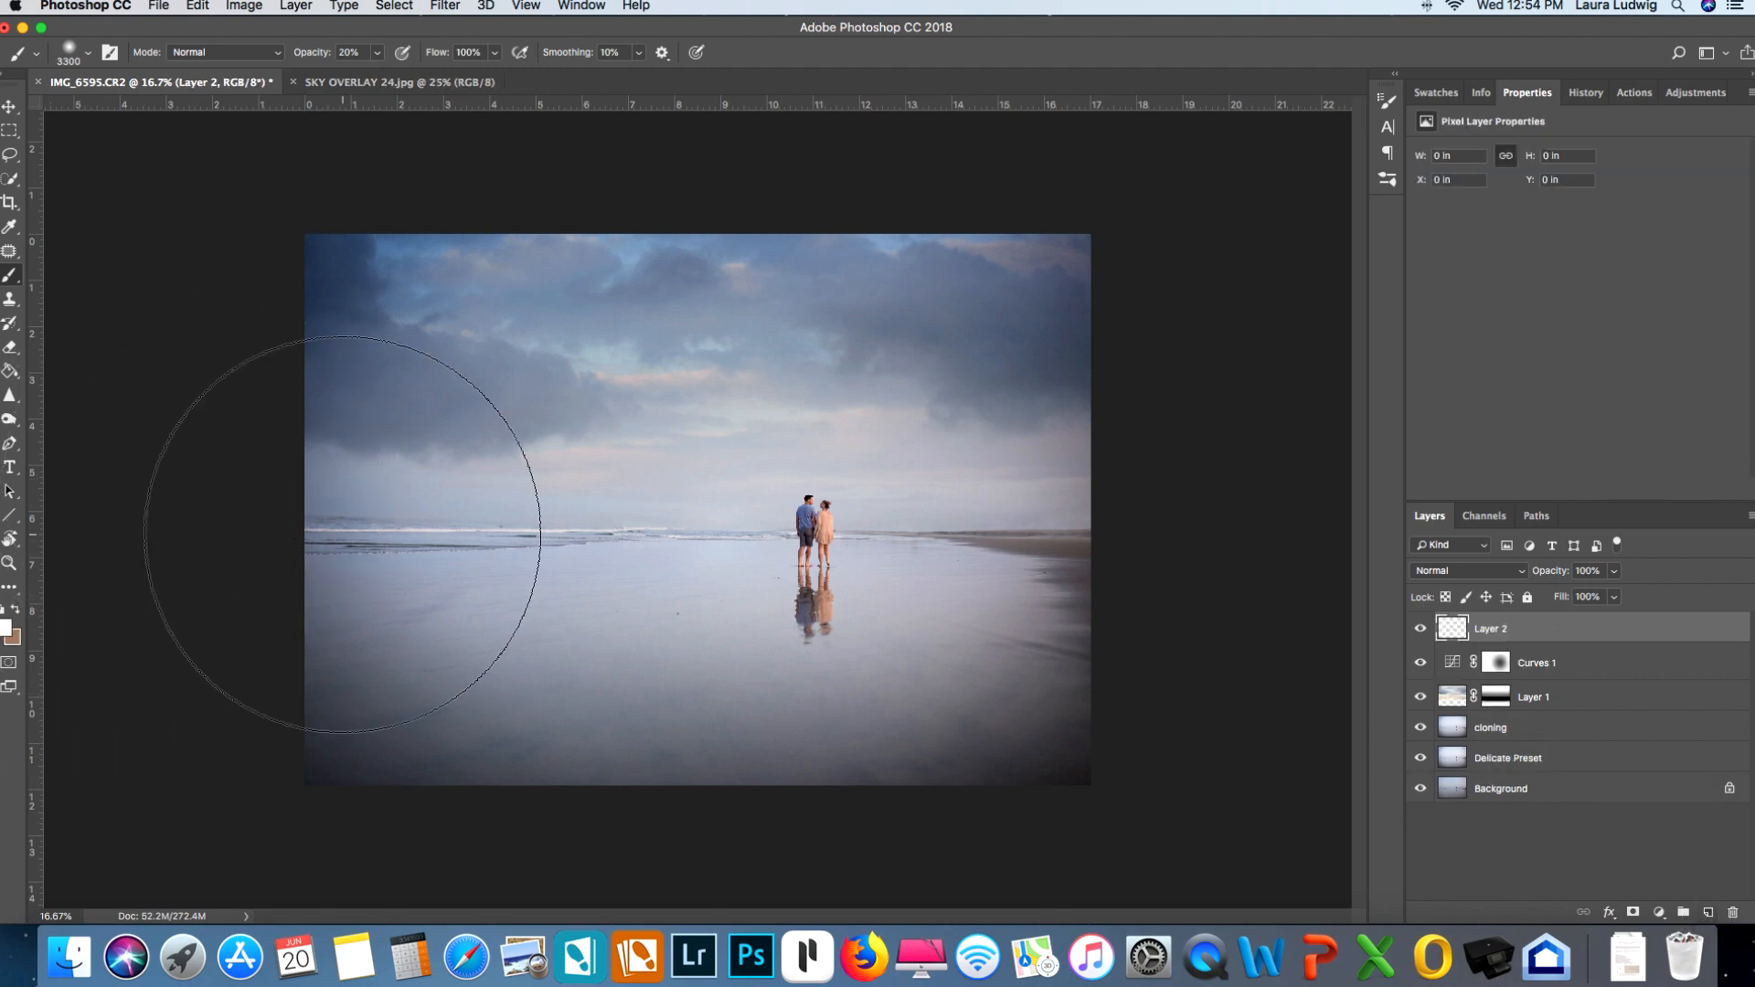
{"action": "key", "text": "bracketleft"}
{"action": "key", "text": "bracketleft"}
{"action": "key", "text": "bracketleft"}
{"action": "key", "text": "bracketleft"}
{"action": "key", "text": "bracketleft"}
{"action": "key", "text": "bracketleft"}
{"action": "key", "text": "bracketleft"}
{"action": "key", "text": "bracketleft"}
{"action": "key", "text": "bracketleft"}
{"action": "key", "text": "bracketleft"}
{"action": "key", "text": "bracketleft"}
{"action": "key", "text": "bracketleft"}
{"action": "key", "text": "bracketleft"}
{"action": "key", "text": "bracketleft"}
{"action": "key", "text": "bracketleft"}
{"action": "key", "text": "bracketleft"}
{"action": "key", "text": "bracketleft"}
{"action": "key", "text": "bracketleft"}
{"action": "key", "text": "bracketleft"}
{"action": "key", "text": "bracketleft"}
{"action": "key", "text": "bracketleft"}
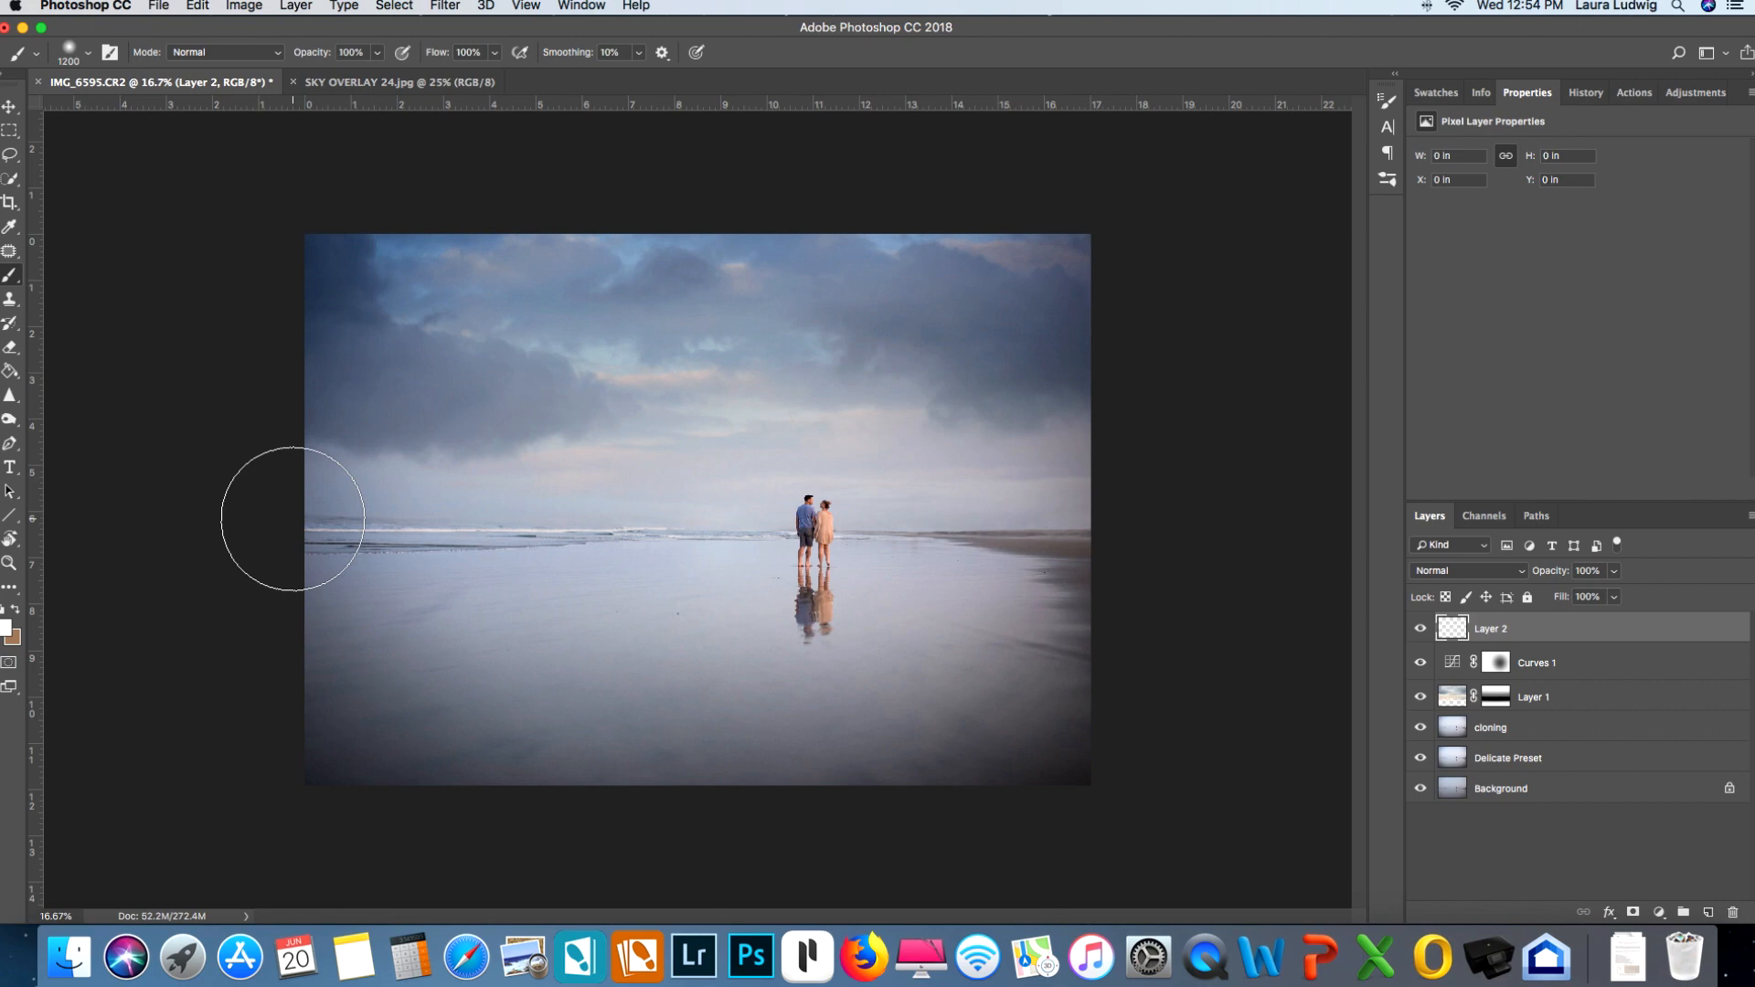
{"action": "mouse_move", "coordinate": [292, 519]}
{"action": "left_mouse_down"}
{"action": "mouse_move", "coordinate": [1058, 509]}
{"action": "mouse_move", "coordinate": [1173, 533]}
{"action": "left_mouse_up"}
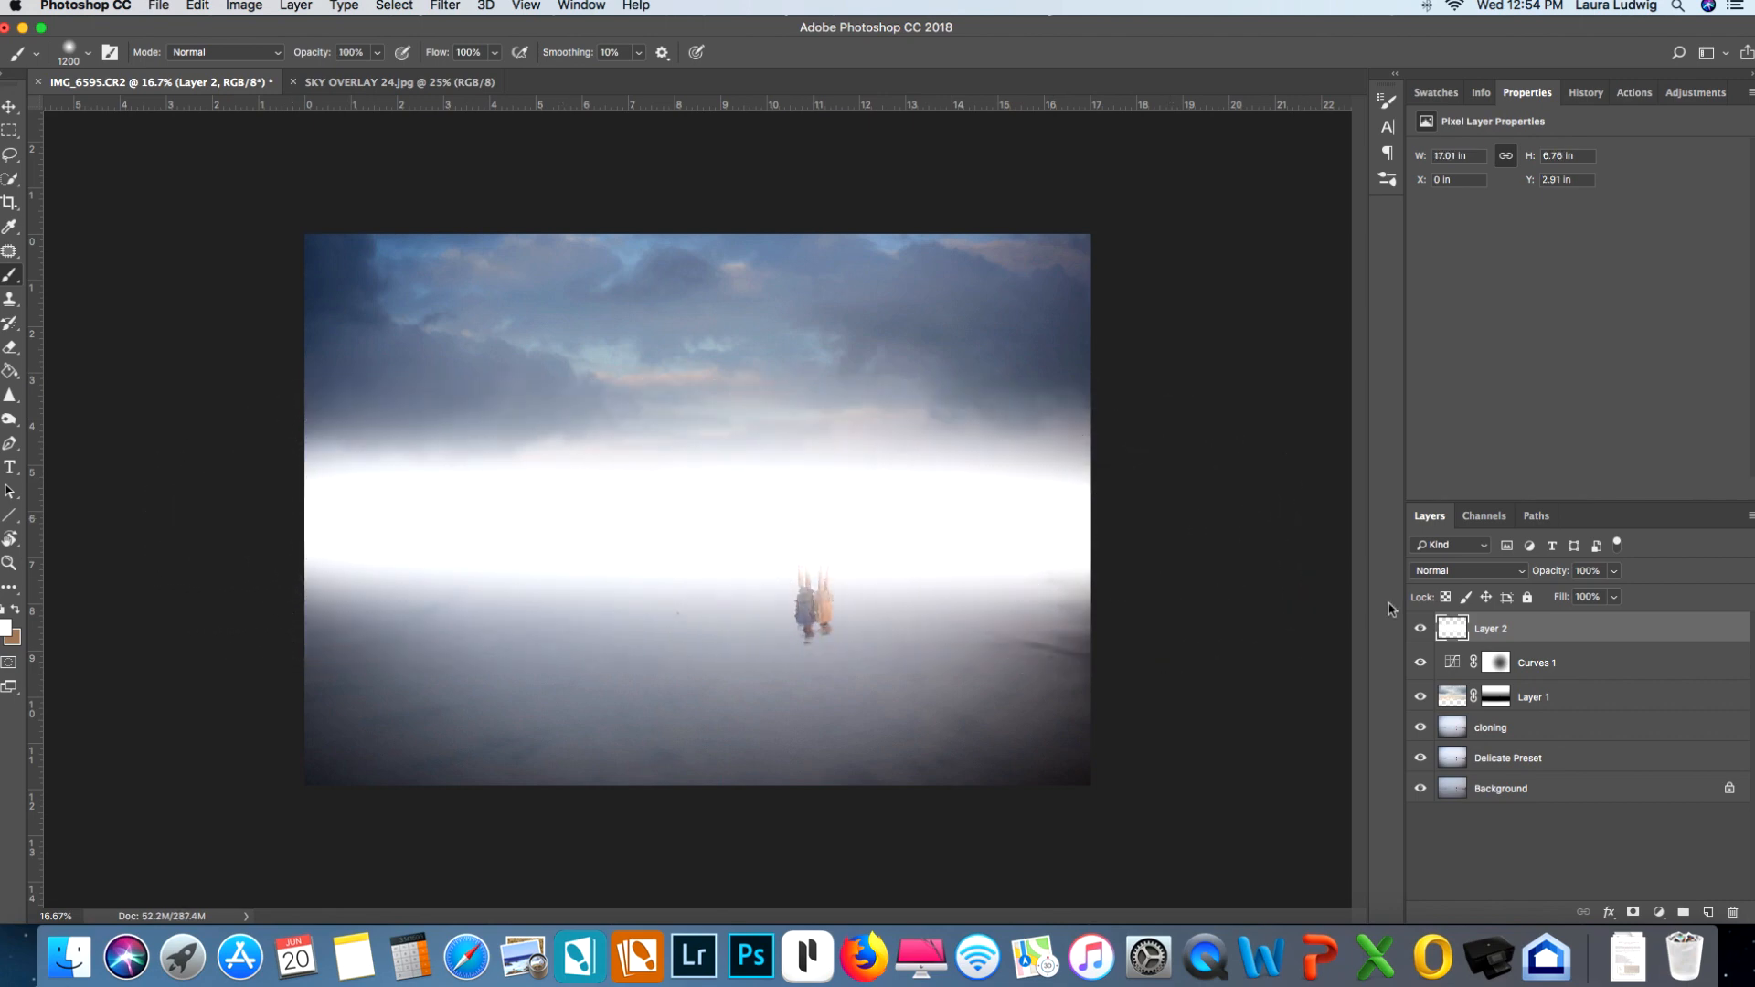
- Add a layer mask to the white haze layer and lower the layer's opacity to 38%
{"action": "left_click", "coordinate": [1632, 913]}
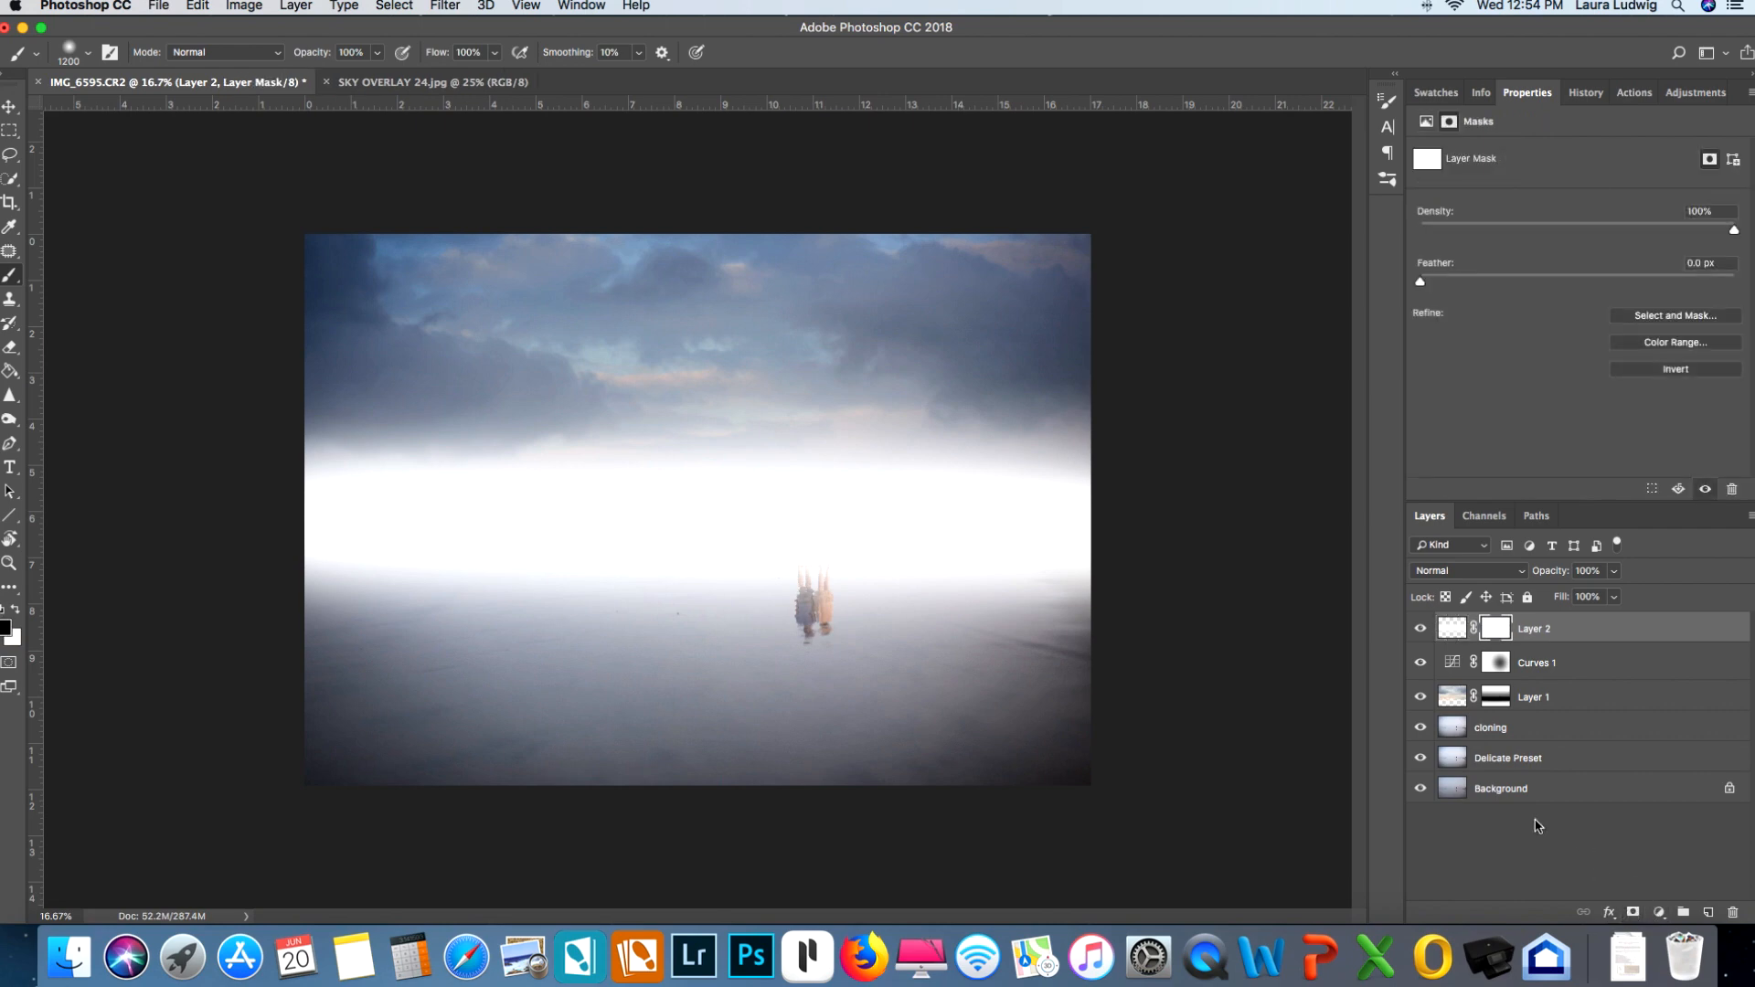
{"action": "key", "text": "super+plus"}
{"action": "left_click", "coordinate": [1614, 571]}
{"action": "left_click_drag", "start_coordinate": [1614, 591], "coordinate": [1564, 599]}
- Mask the white haze off the man's shirt by painting black on the layer mask with a 70 px brush
{"action": "key", "text": "super+plus"}
{"action": "key", "text": "super+plus"}
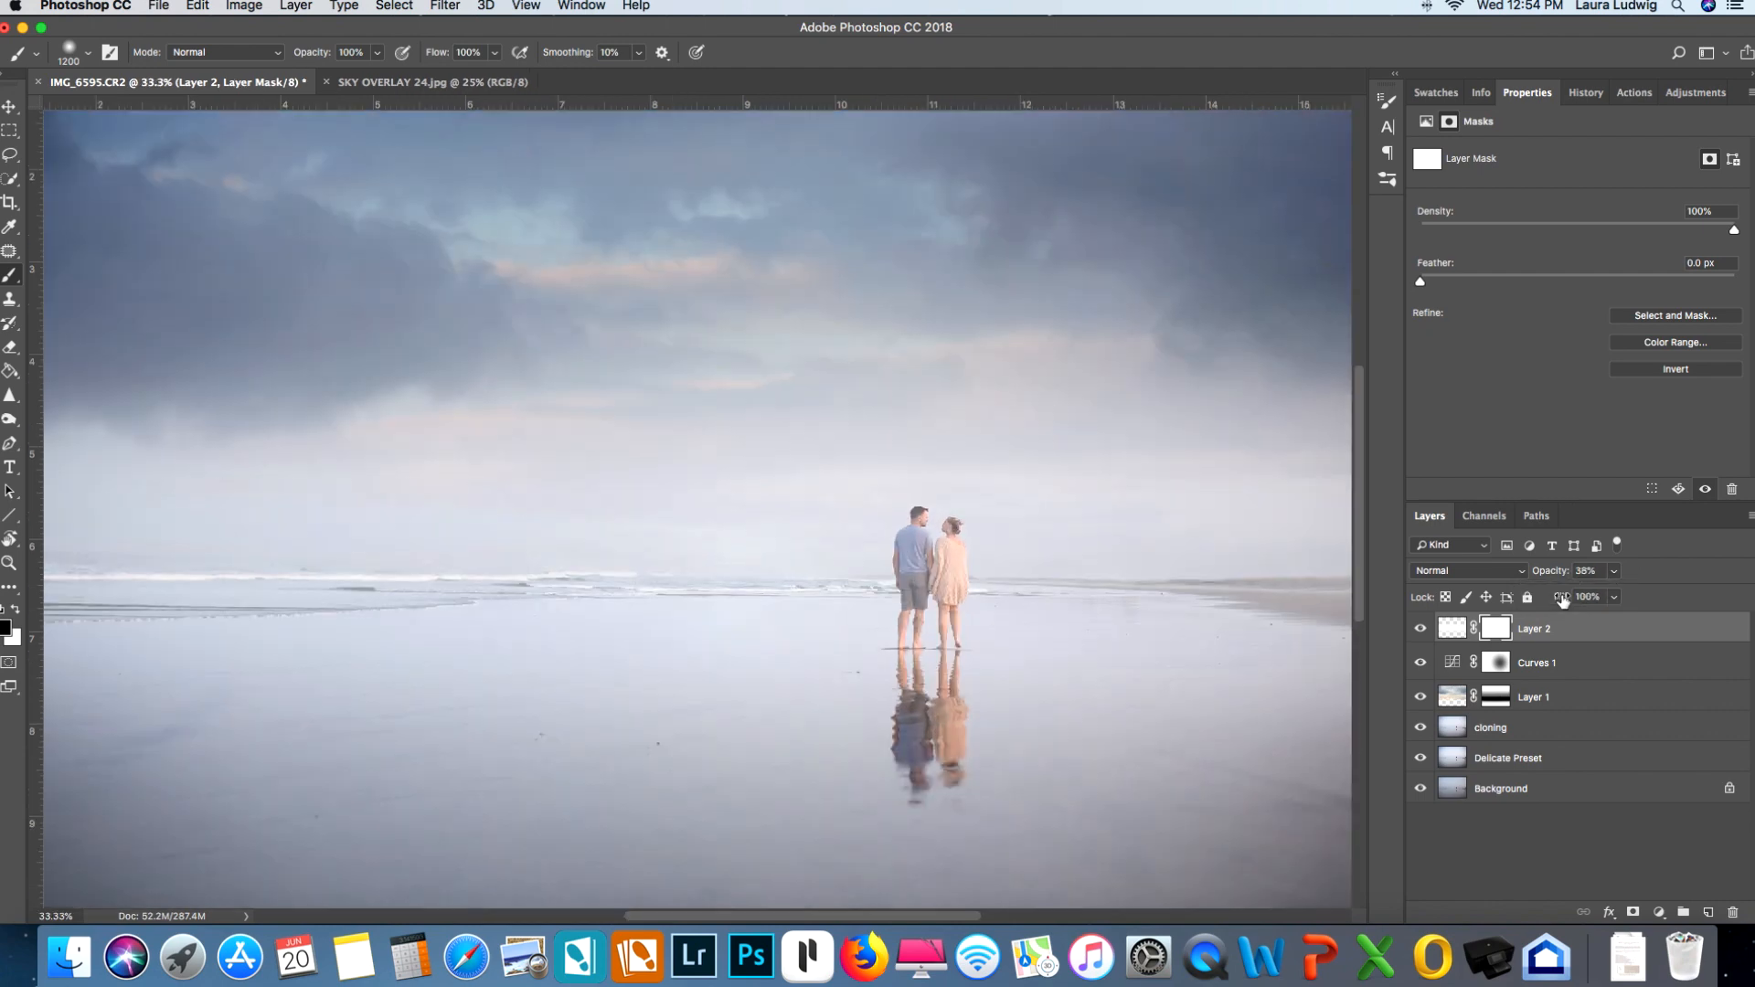
{"action": "scroll", "coordinate": [1110, 606], "scroll_direction": "right", "scroll_amount": 5}
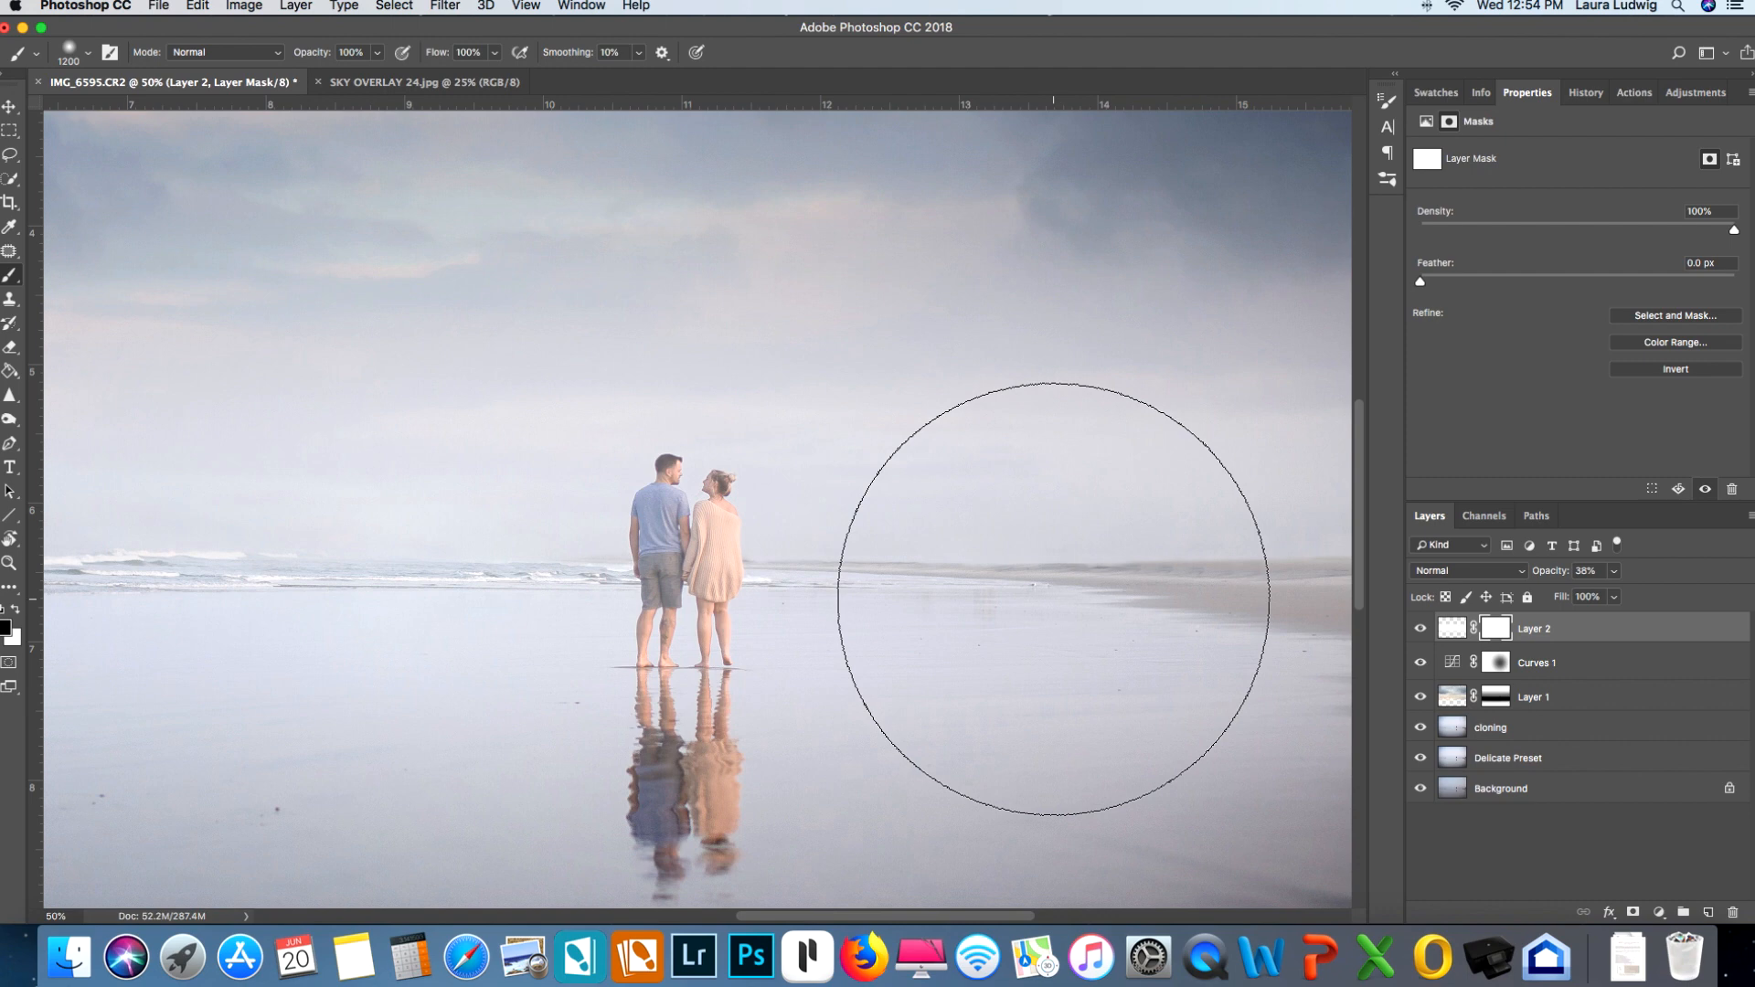
{"action": "scroll", "coordinate": [1005, 594], "scroll_direction": "left", "scroll_amount": 1}
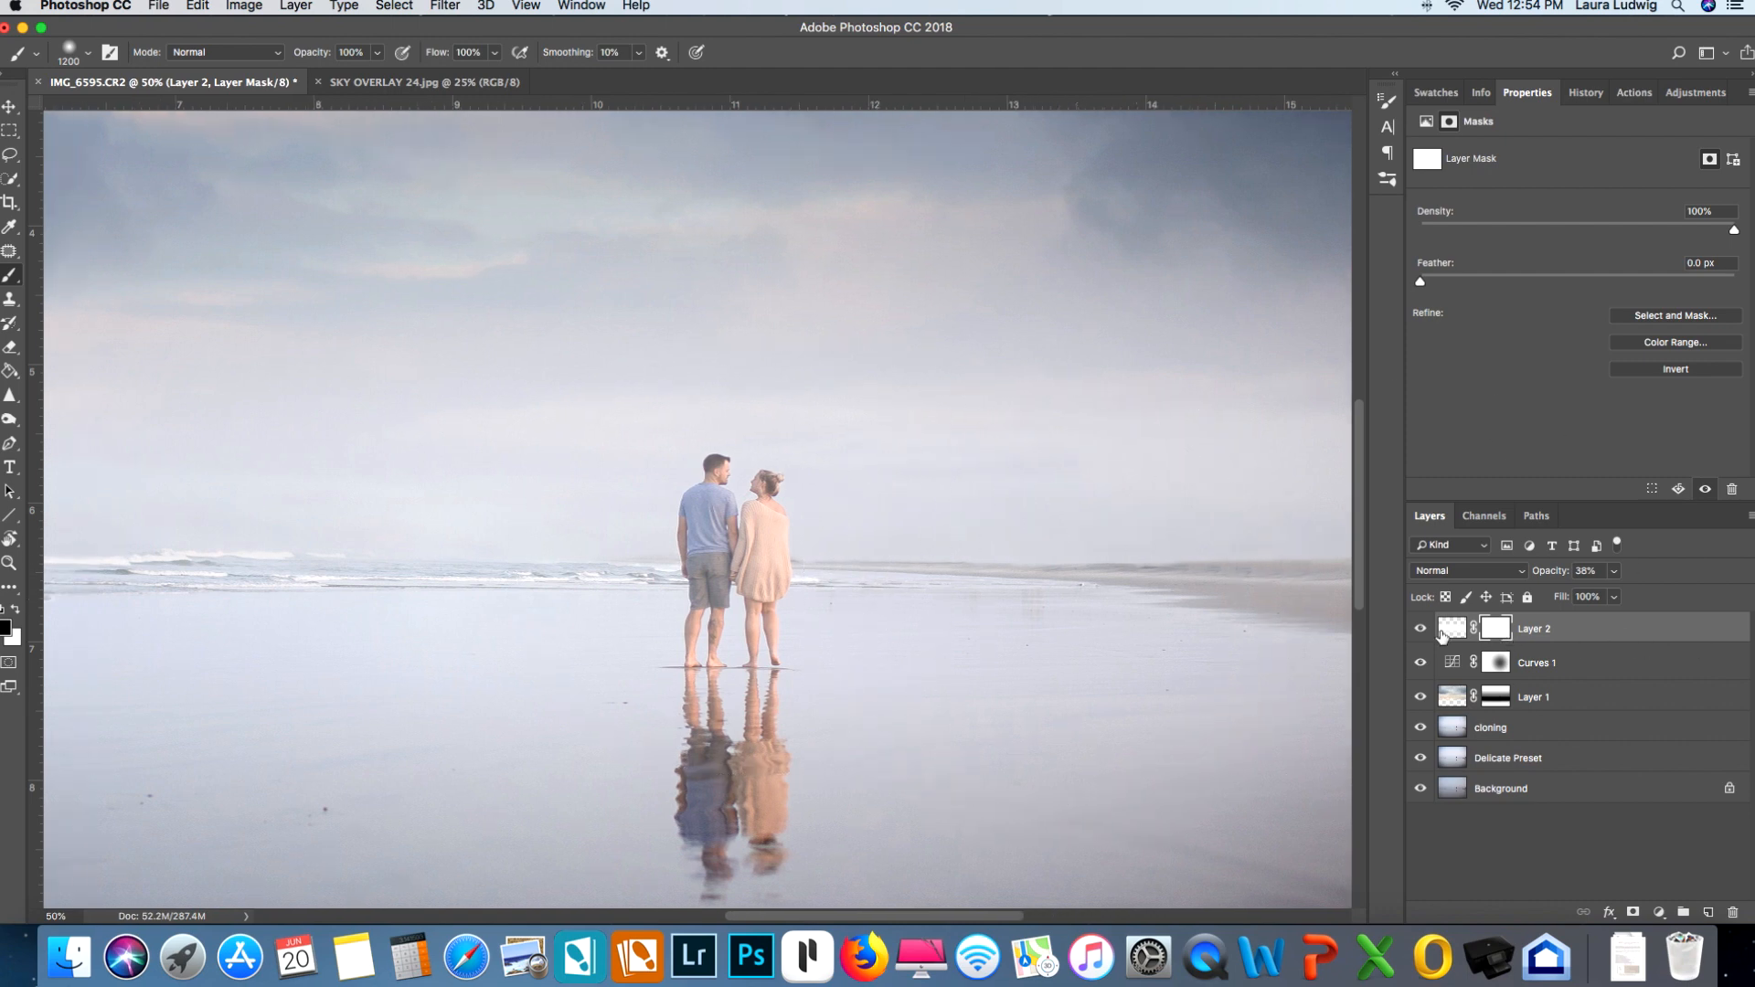
{"action": "key", "text": "bracketleft"}
{"action": "key", "text": "bracketleft"}
{"action": "key", "text": "bracketleft"}
{"action": "key", "text": "bracketleft"}
{"action": "key", "text": "bracketleft"}
{"action": "key", "text": "bracketleft"}
{"action": "key", "text": "bracketleft"}
{"action": "key", "text": "bracketleft"}
{"action": "key", "text": "bracketleft"}
{"action": "key", "text": "bracketleft"}
{"action": "key", "text": "bracketleft"}
{"action": "key", "text": "bracketleft"}
{"action": "key", "text": "bracketleft"}
{"action": "key", "text": "bracketleft"}
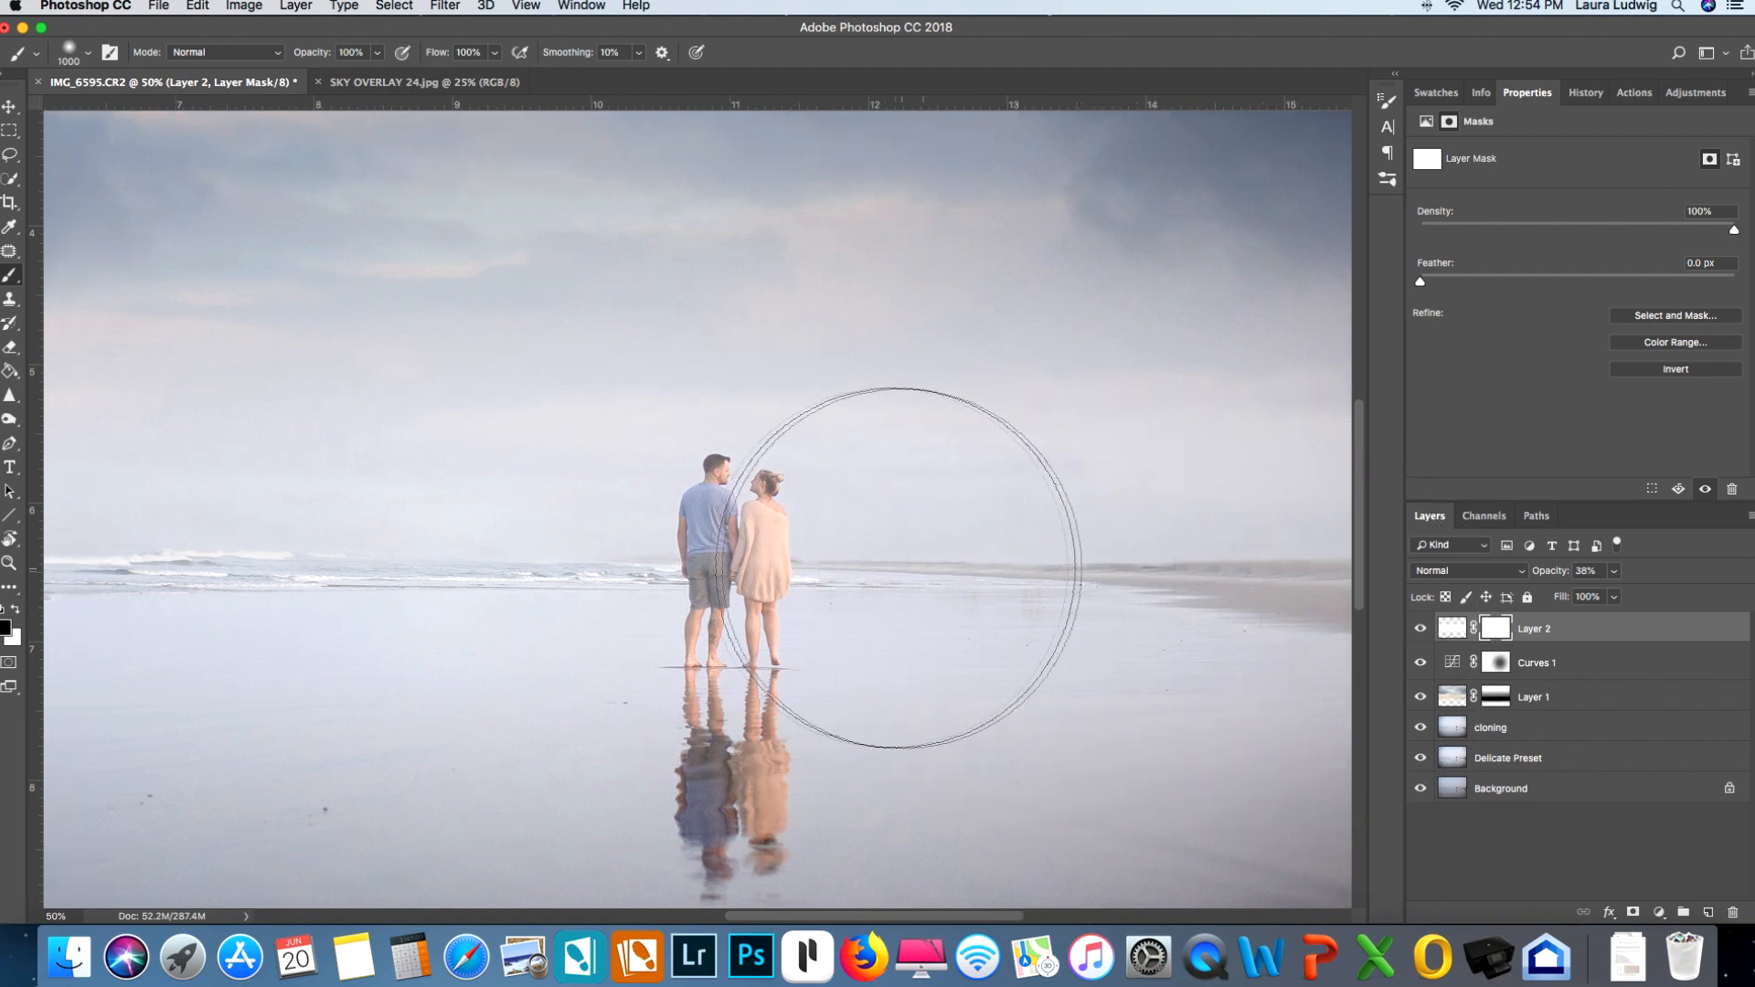
{"action": "left_click_drag", "start_coordinate": [718, 556], "coordinate": [711, 517]}
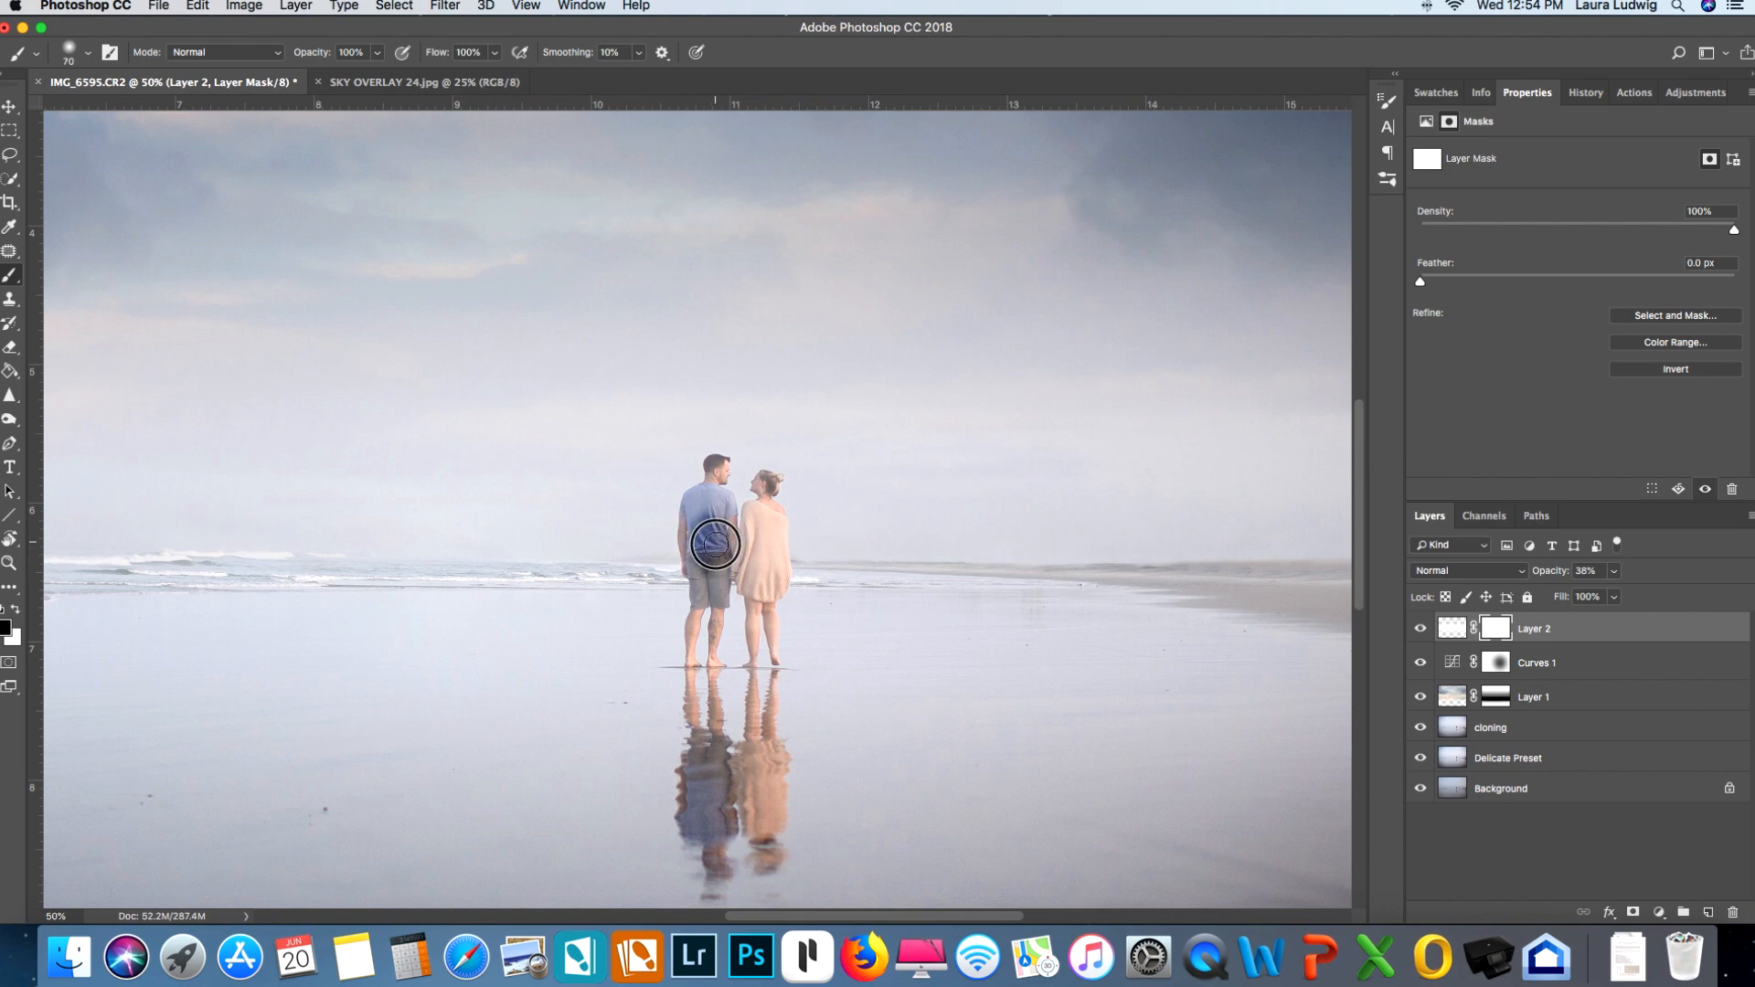
{"action": "scroll", "coordinate": [715, 544], "scroll_direction": "left", "scroll_amount": 2}
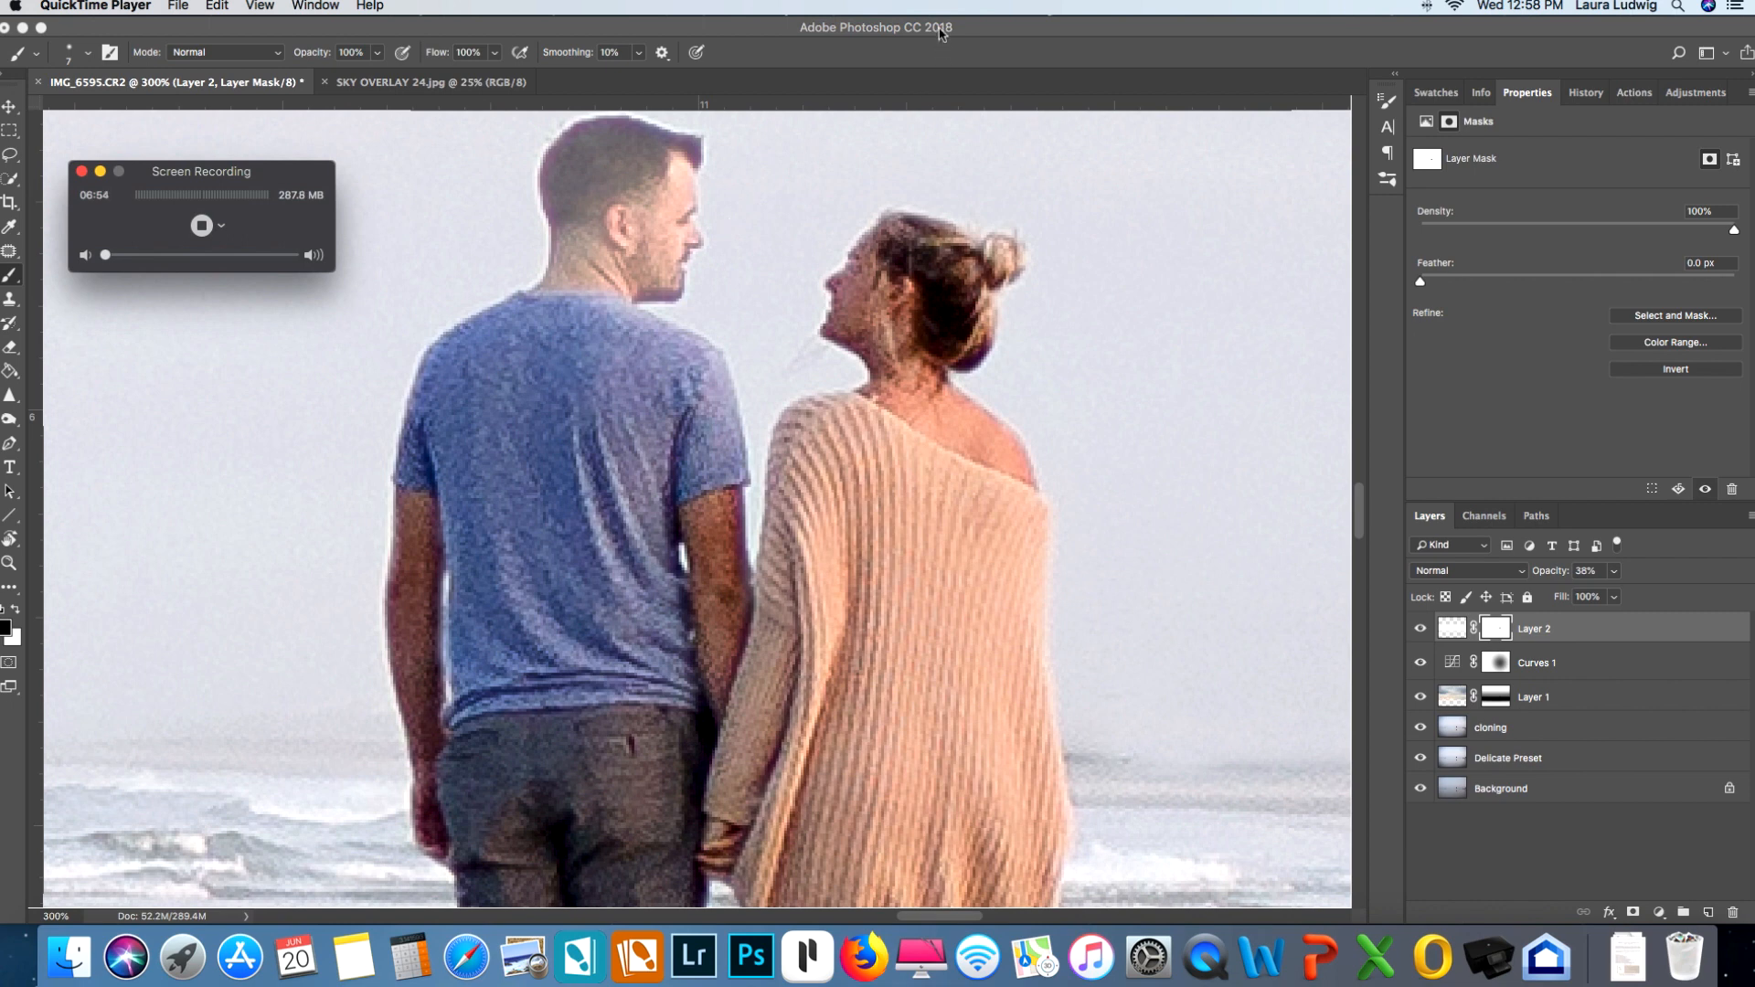
- Mask the white haze off the man's upper shirt, neck, hair and face with a small black brush
{"action": "left_click", "coordinate": [939, 30]}
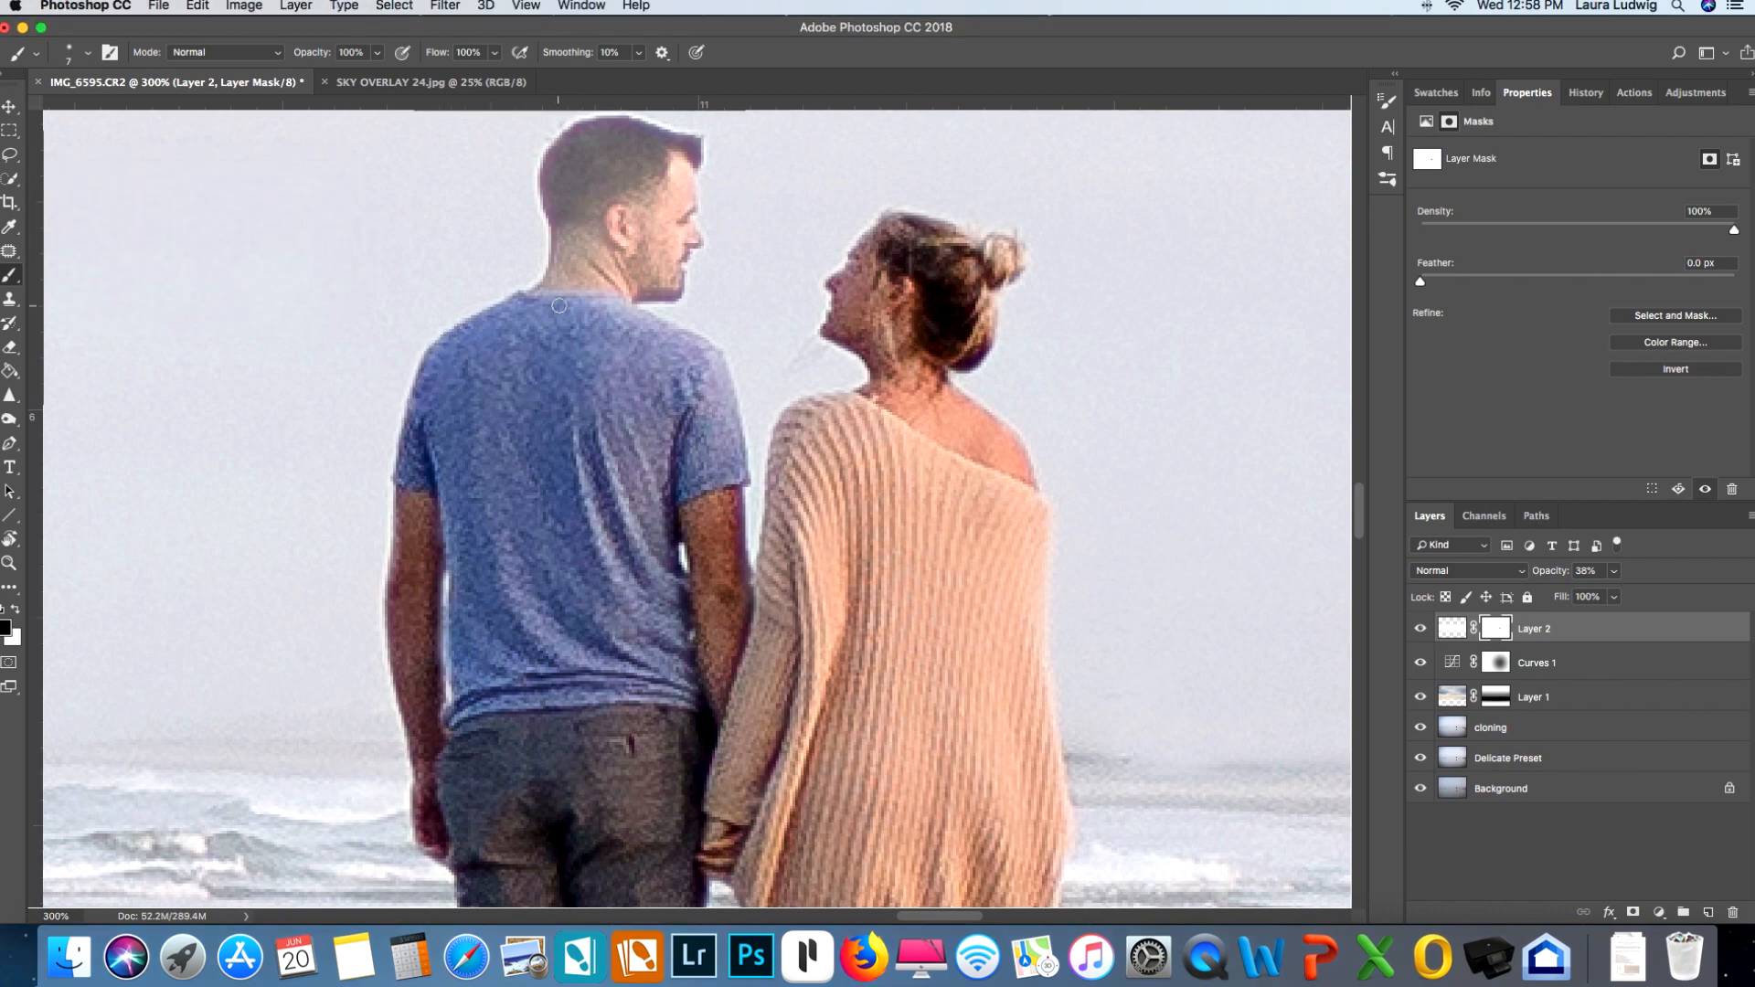
{"action": "mouse_move", "coordinate": [522, 306]}
{"action": "left_mouse_down"}
{"action": "mouse_move", "coordinate": [557, 286]}
{"action": "mouse_move", "coordinate": [697, 353]}
{"action": "mouse_move", "coordinate": [729, 434]}
{"action": "mouse_move", "coordinate": [717, 462]}
{"action": "left_mouse_up"}
{"action": "scroll", "coordinate": [686, 411], "scroll_direction": "up", "scroll_amount": 3}
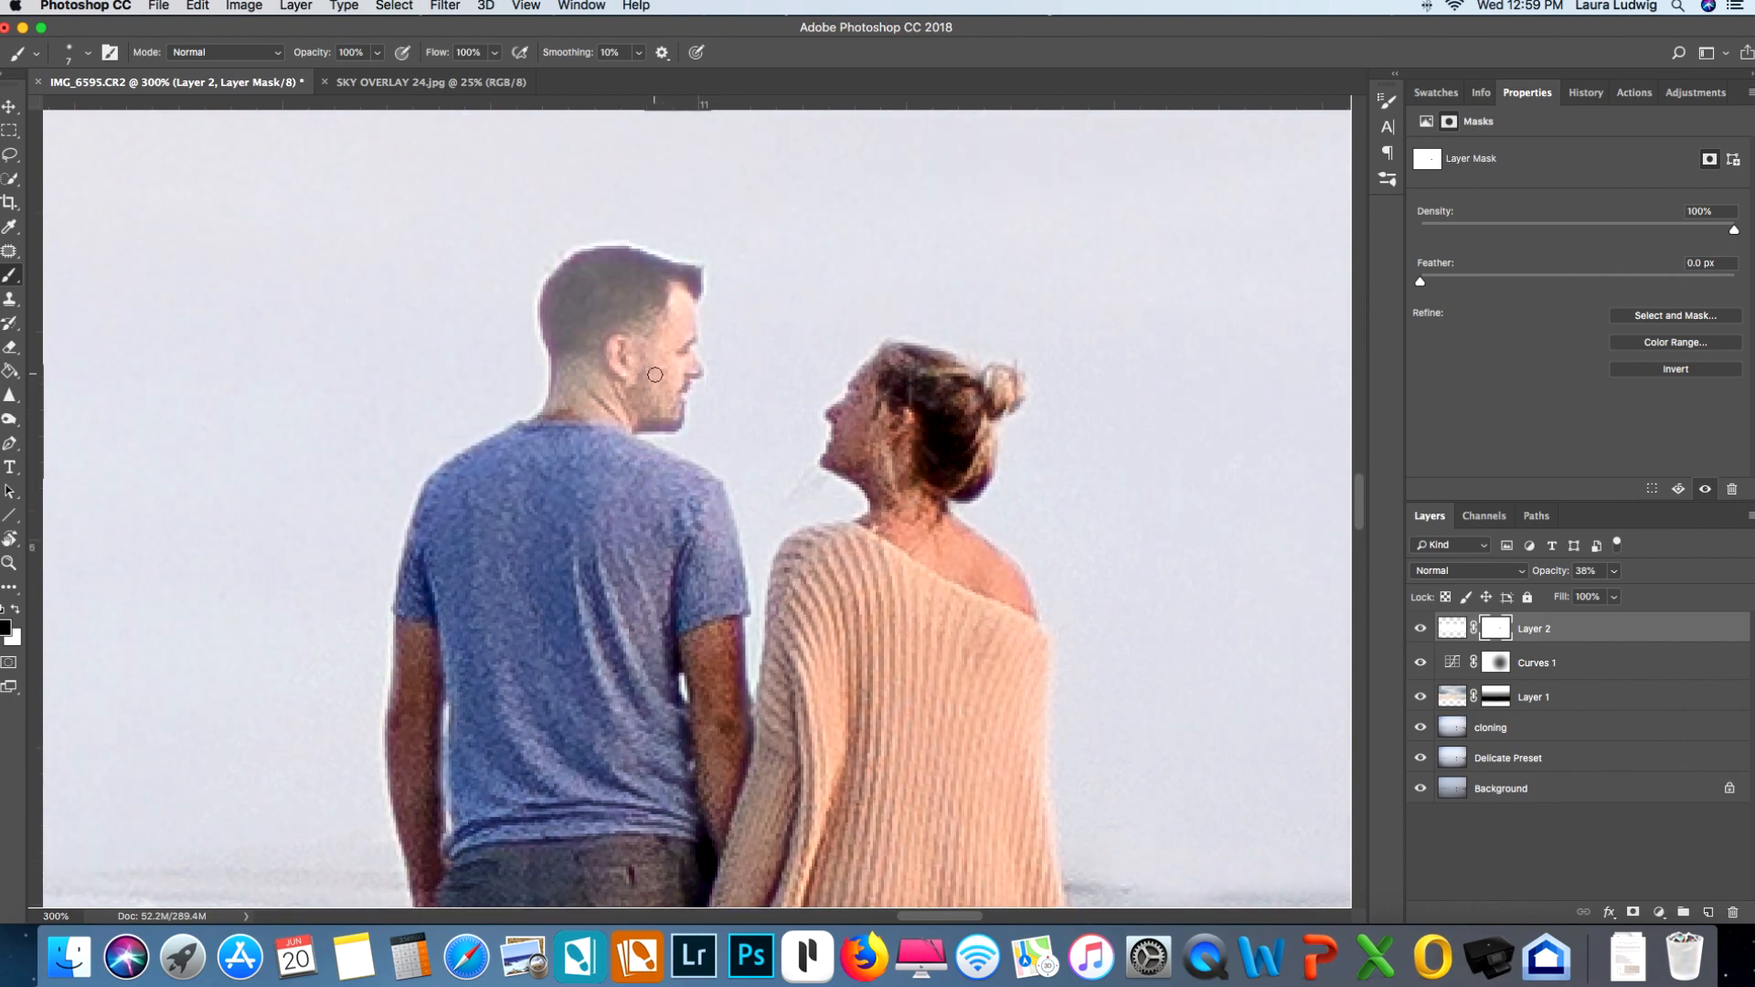
{"action": "mouse_move", "coordinate": [637, 272]}
{"action": "left_mouse_down"}
{"action": "mouse_move", "coordinate": [576, 262]}
{"action": "mouse_move", "coordinate": [551, 294]}
{"action": "mouse_move", "coordinate": [559, 382]}
{"action": "mouse_move", "coordinate": [540, 431]}
{"action": "mouse_move", "coordinate": [570, 391]}
{"action": "mouse_move", "coordinate": [615, 436]}
{"action": "mouse_move", "coordinate": [611, 371]}
{"action": "mouse_move", "coordinate": [590, 373]}
{"action": "mouse_move", "coordinate": [574, 327]}
{"action": "left_mouse_up"}
{"action": "key", "text": "bracketright"}
{"action": "key", "text": "bracketright"}
{"action": "mouse_move", "coordinate": [569, 308]}
{"action": "left_mouse_down"}
{"action": "mouse_move", "coordinate": [588, 286]}
{"action": "mouse_move", "coordinate": [607, 337]}
{"action": "mouse_move", "coordinate": [612, 302]}
{"action": "mouse_move", "coordinate": [634, 362]}
{"action": "mouse_move", "coordinate": [652, 347]}
{"action": "mouse_move", "coordinate": [651, 291]}
{"action": "left_mouse_up"}
{"action": "key", "text": "bracketleft"}
{"action": "left_click", "coordinate": [647, 271]}
{"action": "mouse_move", "coordinate": [653, 271]}
{"action": "left_mouse_down"}
{"action": "mouse_move", "coordinate": [637, 268]}
{"action": "mouse_move", "coordinate": [680, 300]}
{"action": "mouse_move", "coordinate": [689, 275]}
{"action": "mouse_move", "coordinate": [663, 272]}
{"action": "mouse_move", "coordinate": [636, 309]}
{"action": "mouse_move", "coordinate": [676, 302]}
{"action": "mouse_move", "coordinate": [682, 338]}
{"action": "mouse_move", "coordinate": [628, 419]}
{"action": "mouse_move", "coordinate": [663, 422]}
{"action": "mouse_move", "coordinate": [648, 402]}
{"action": "mouse_move", "coordinate": [691, 370]}
{"action": "mouse_move", "coordinate": [682, 358]}
{"action": "mouse_move", "coordinate": [667, 390]}
{"action": "mouse_move", "coordinate": [673, 420]}
{"action": "mouse_move", "coordinate": [642, 426]}
{"action": "left_mouse_up"}
{"action": "left_click_drag", "start_coordinate": [693, 366], "coordinate": [683, 294]}
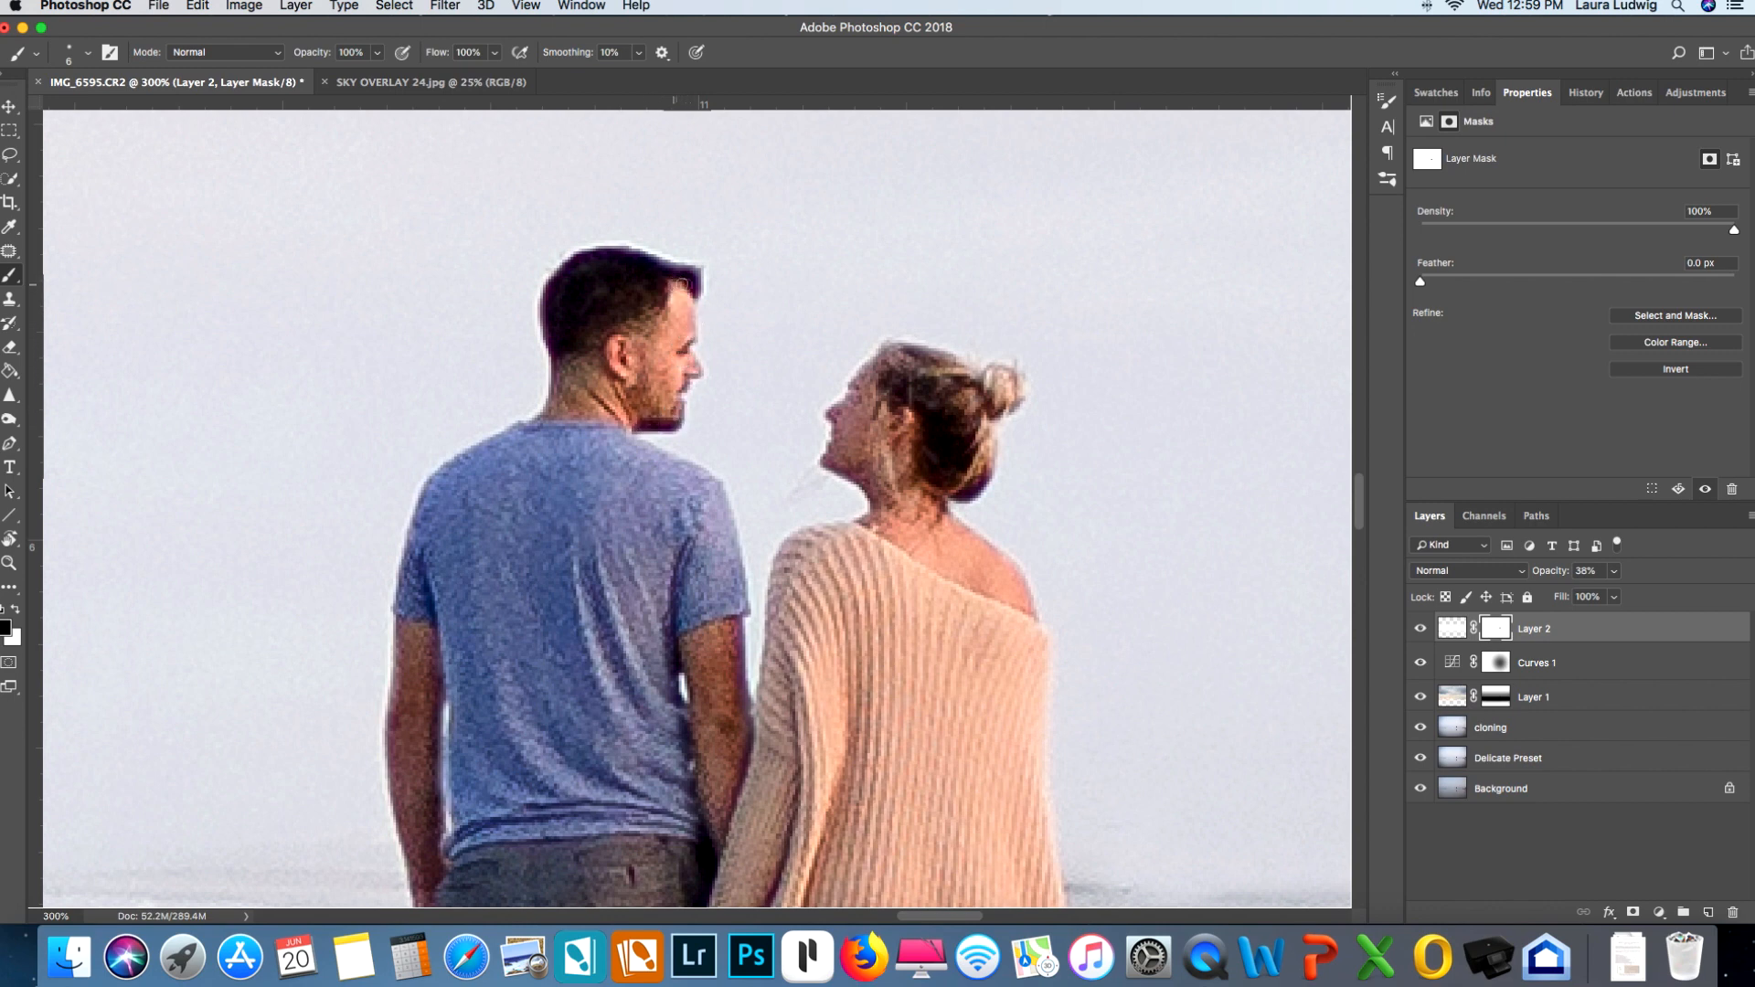
- Check the haze mask with the red mask overlay and fill missed spots on the woman's hair and neck with a 15 px brush
{"action": "key", "text": "super+1"}
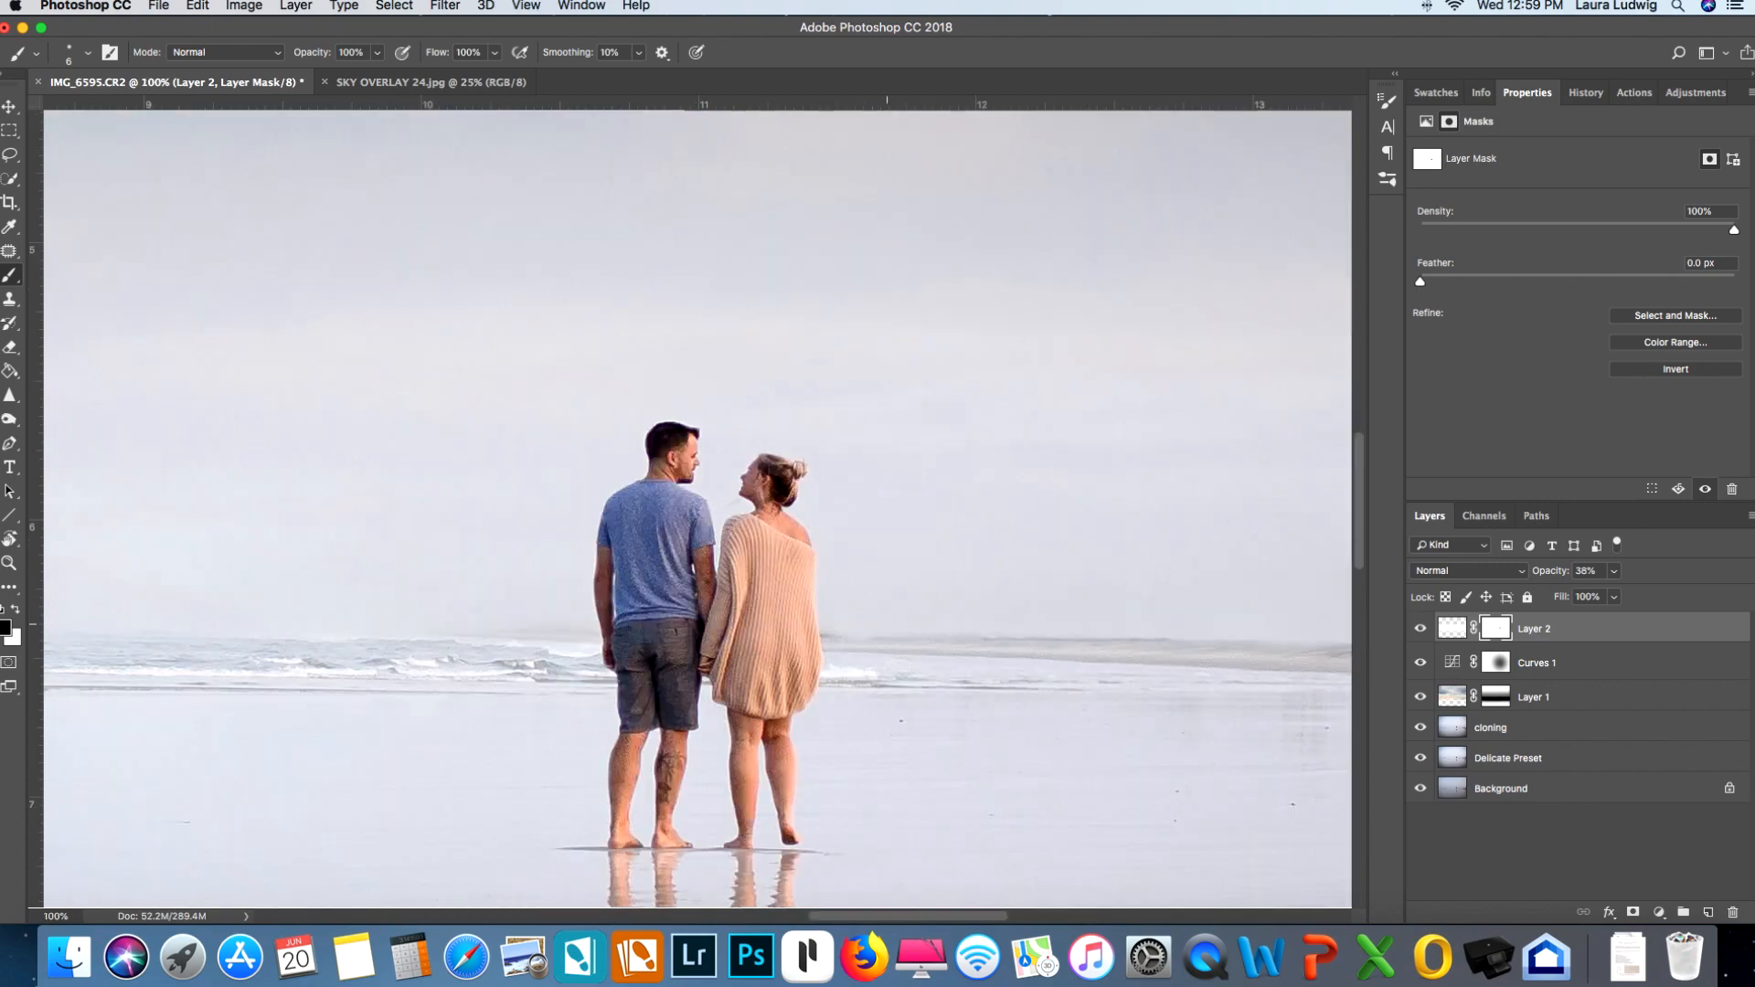
{"action": "key", "text": "backslash"}
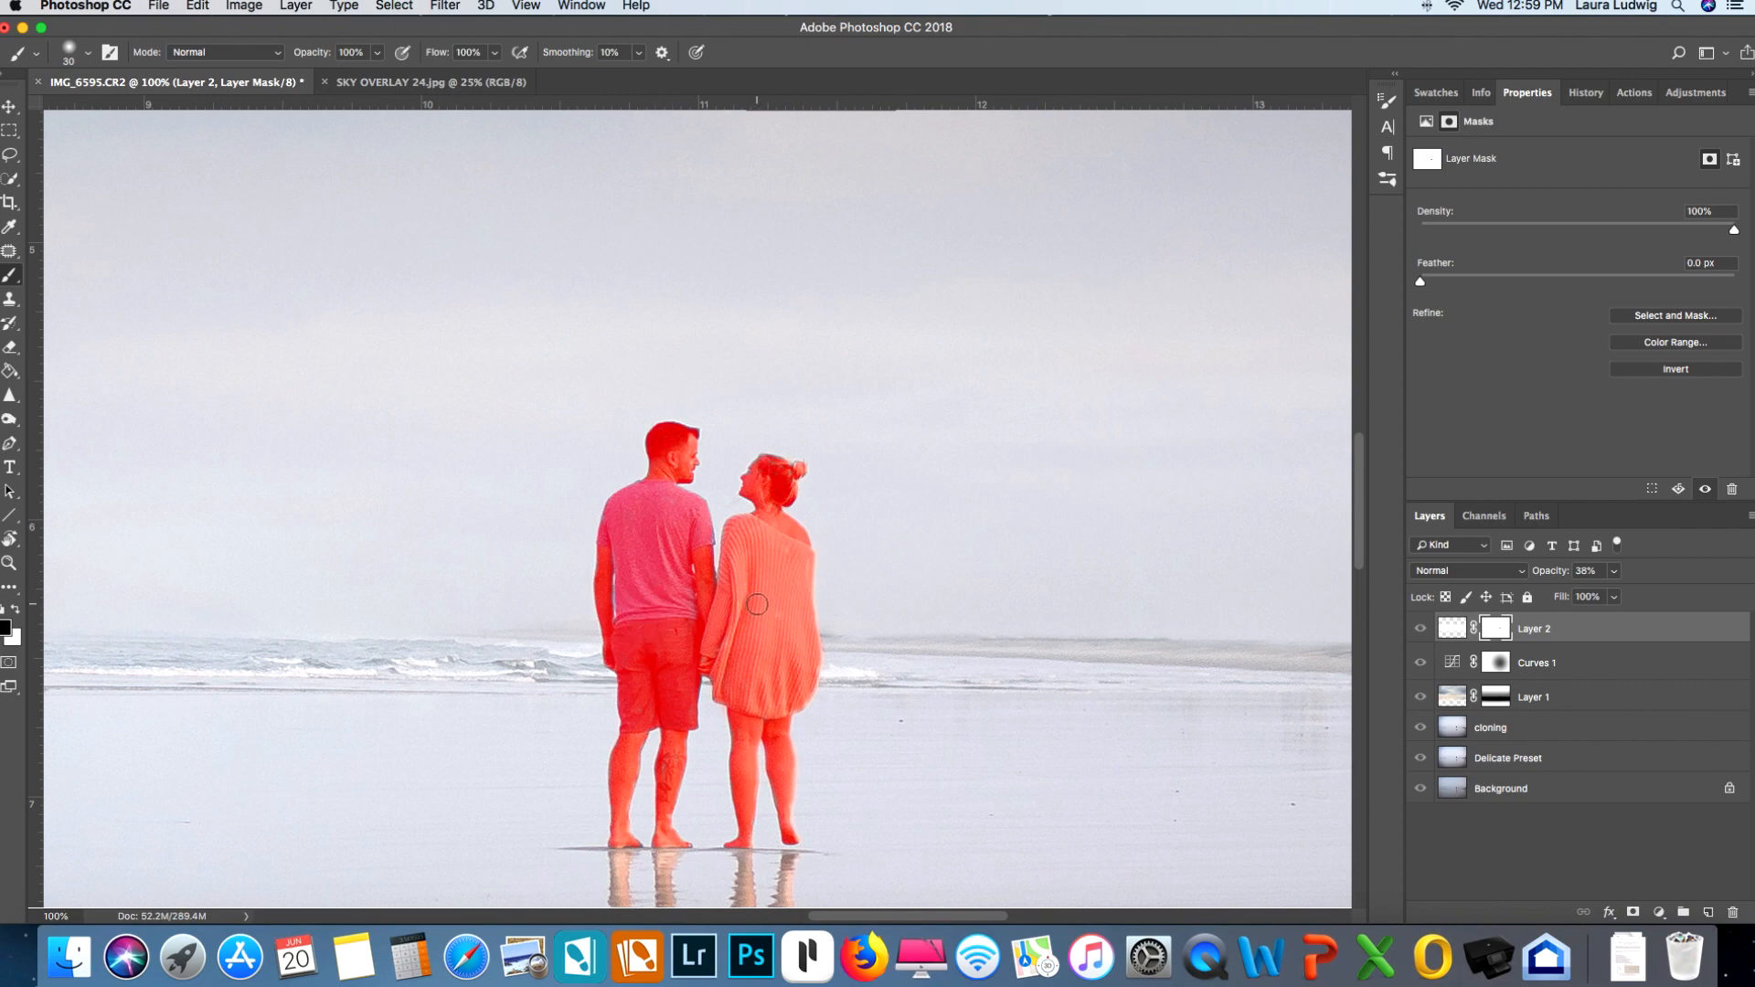
{"action": "key", "text": "super+equal"}
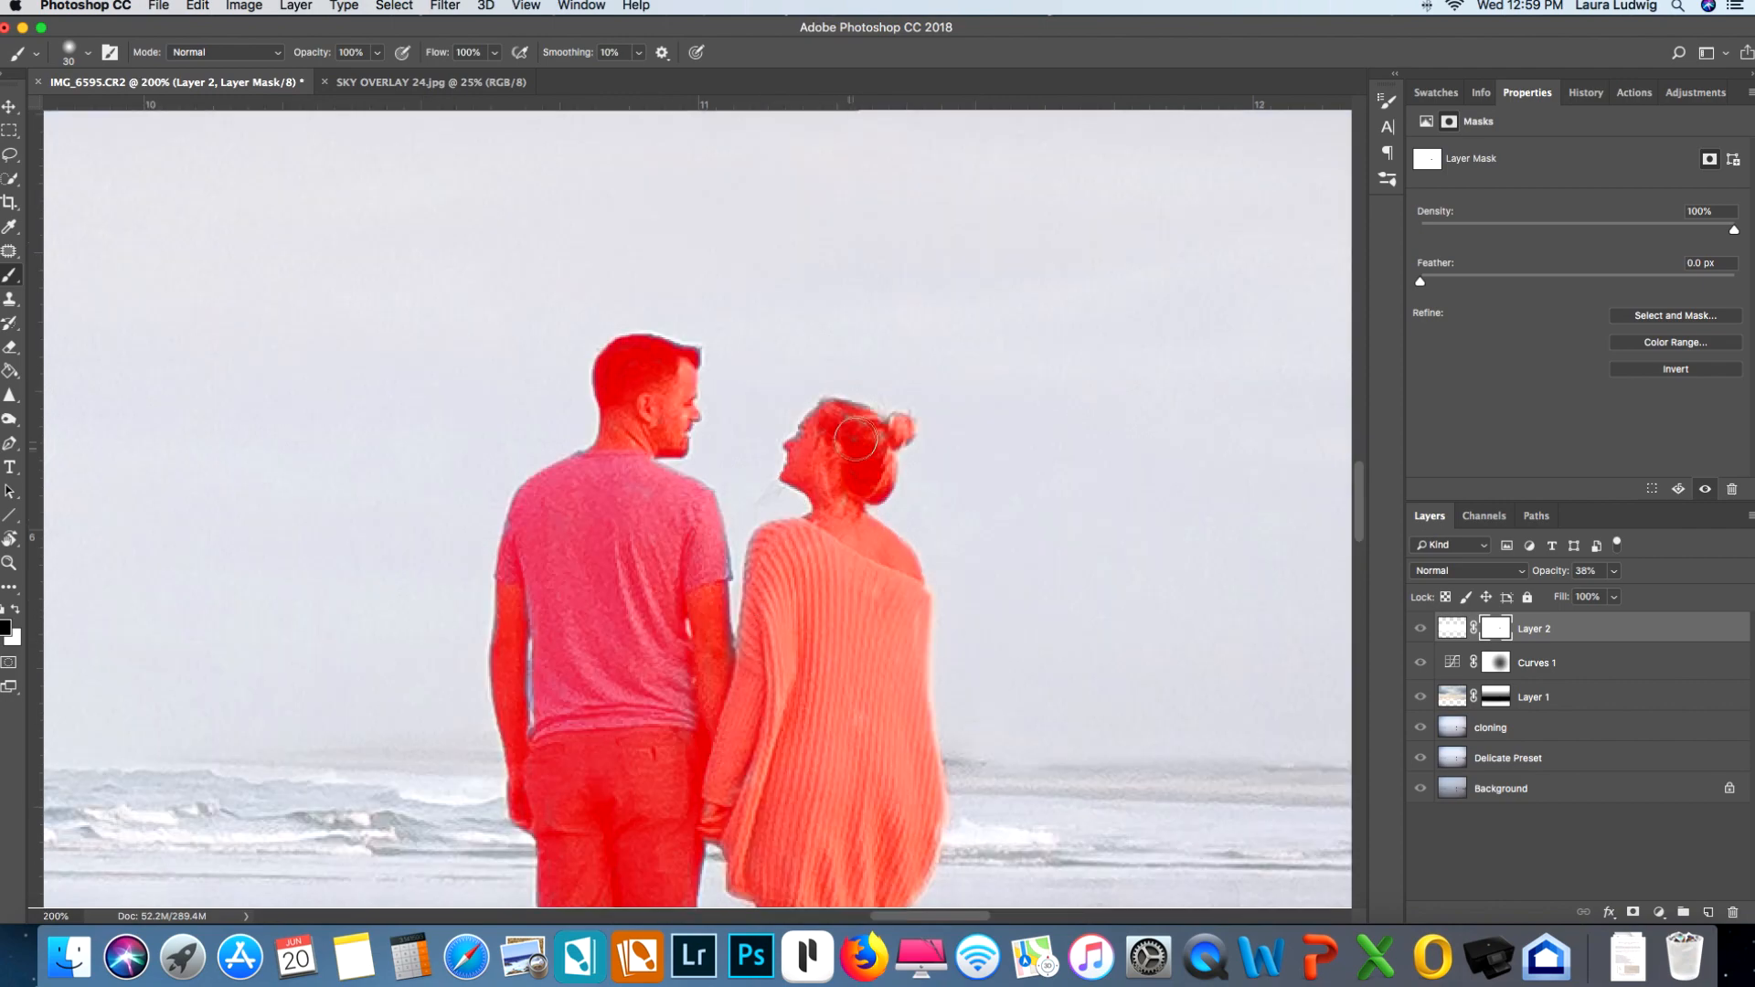
{"action": "key", "text": "bracketleft"}
{"action": "key", "text": "bracketleft"}
{"action": "key", "text": "bracketleft"}
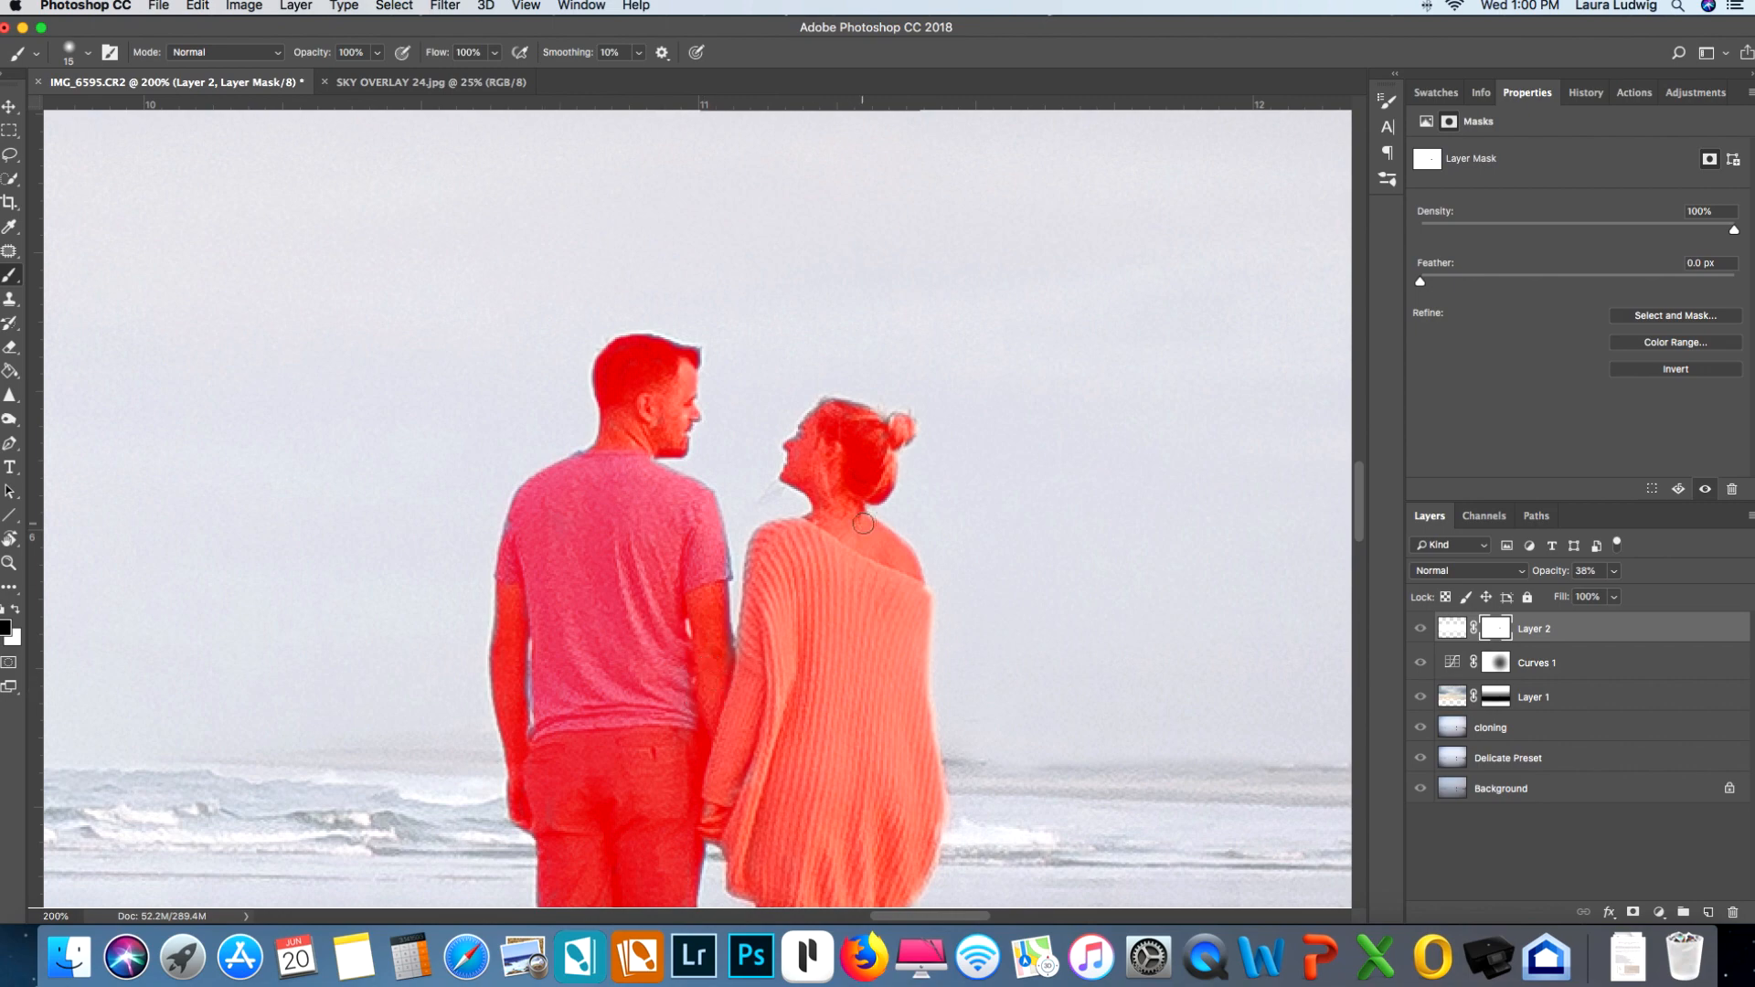
{"action": "key", "text": "super+minus"}
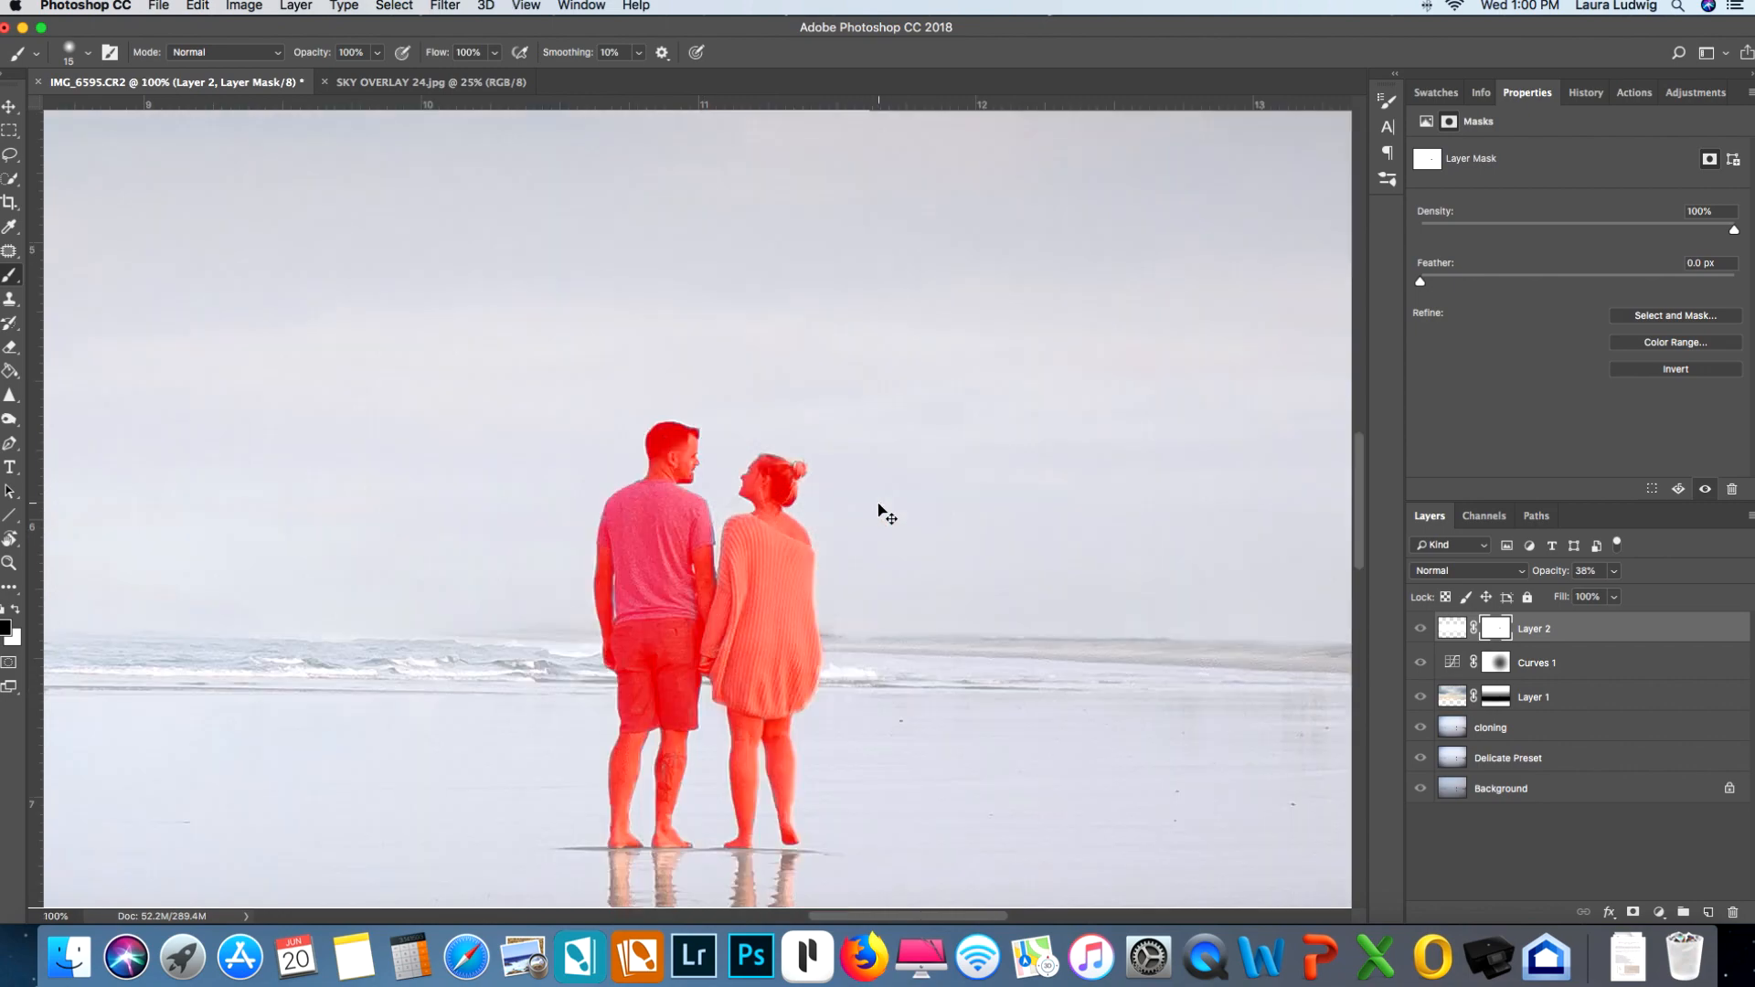
{"action": "key", "text": "super+minus"}
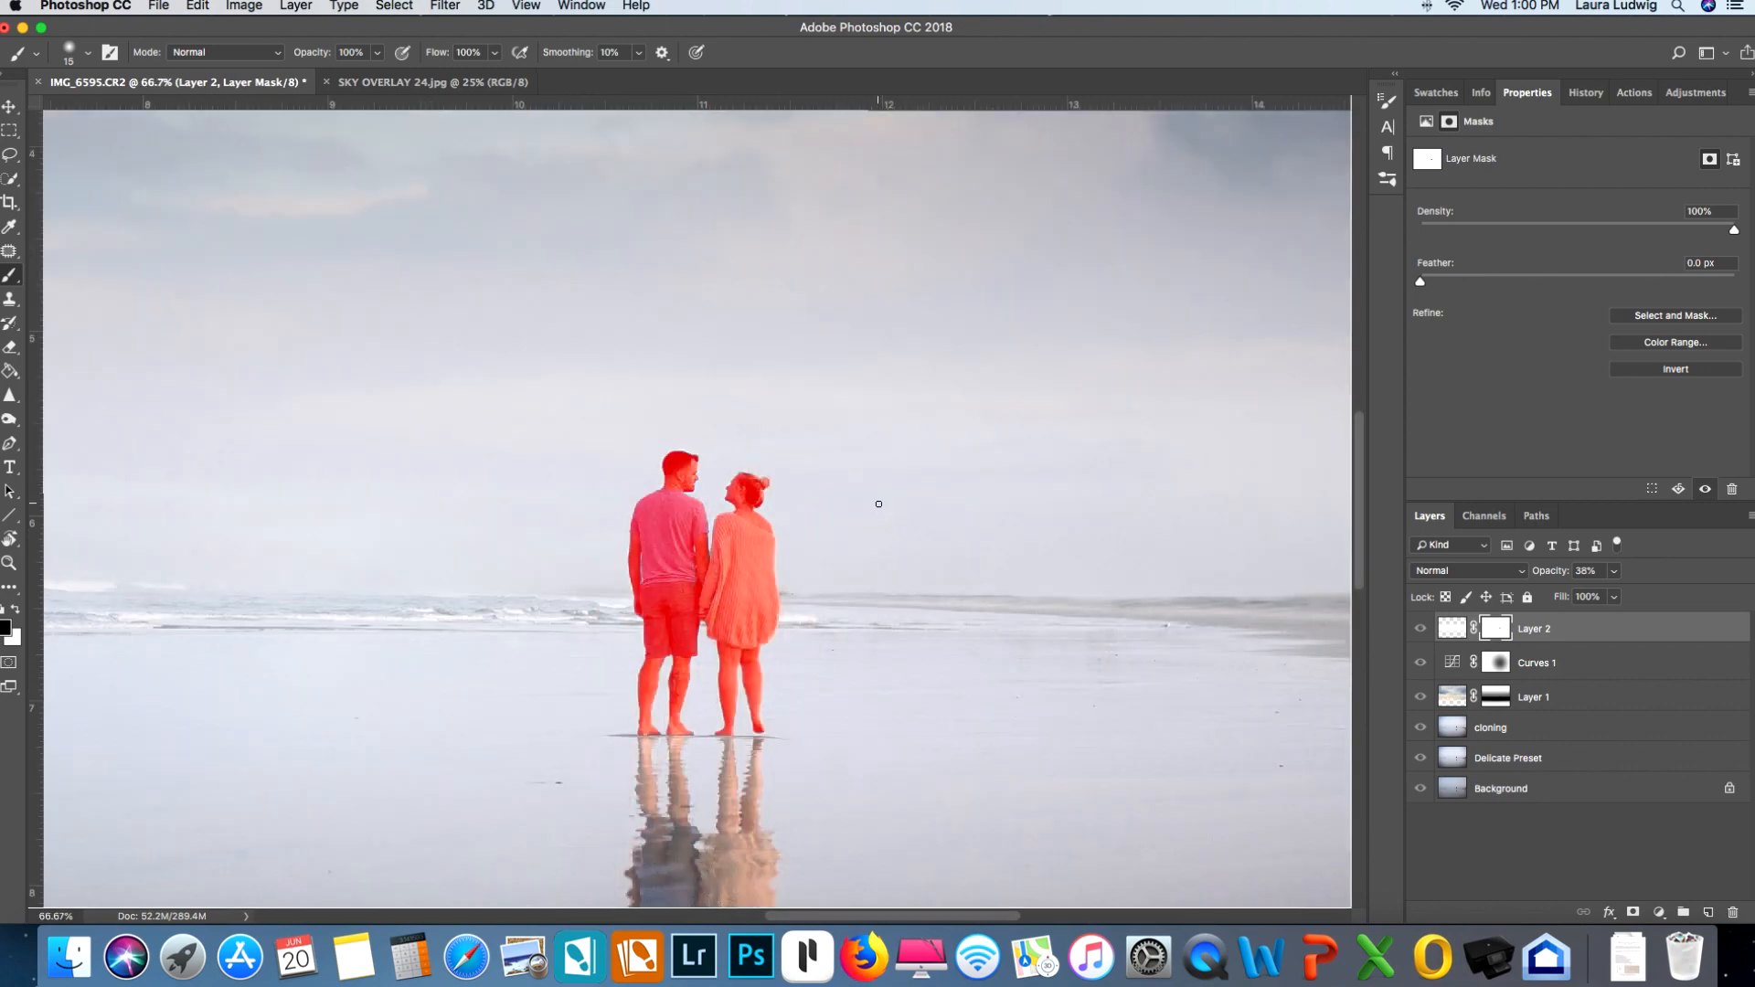
{"action": "key", "text": "backslash"}
- Compare the whole photo with and without the white haze by toggling Layer 2's visibility
{"action": "key", "text": "super+minus"}
{"action": "key", "text": "super+minus"}
{"action": "key", "text": "super+minus"}
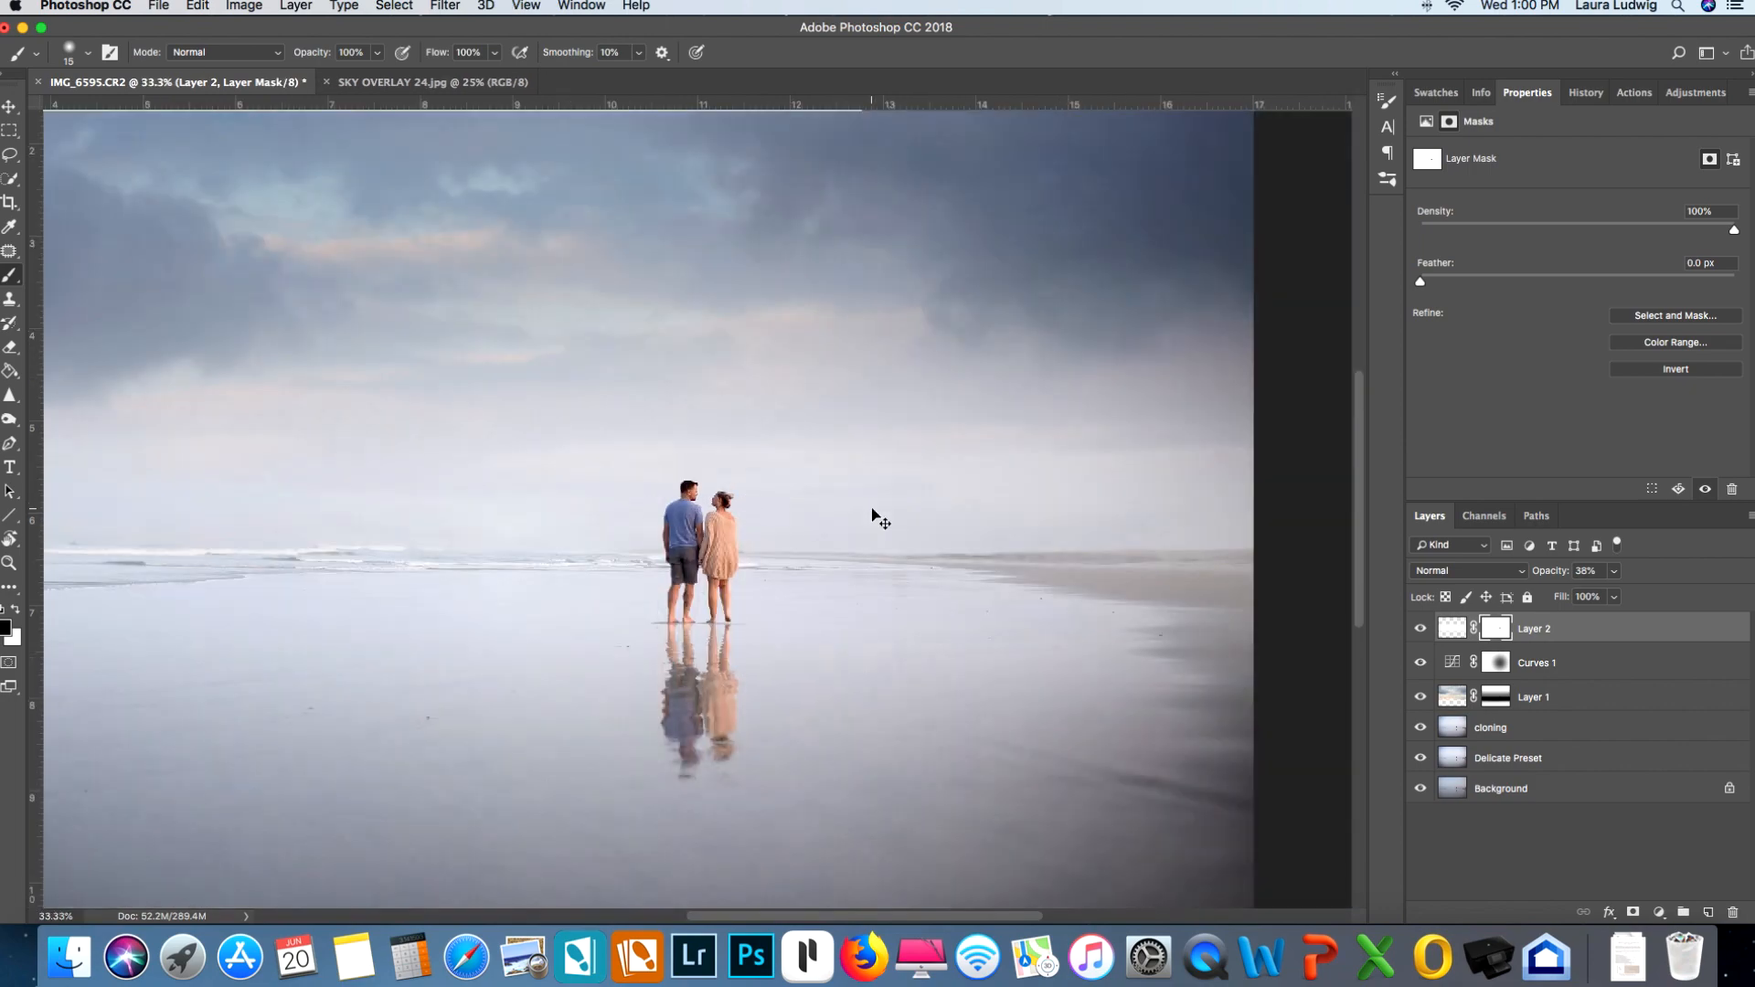
{"action": "key", "text": "super+minus"}
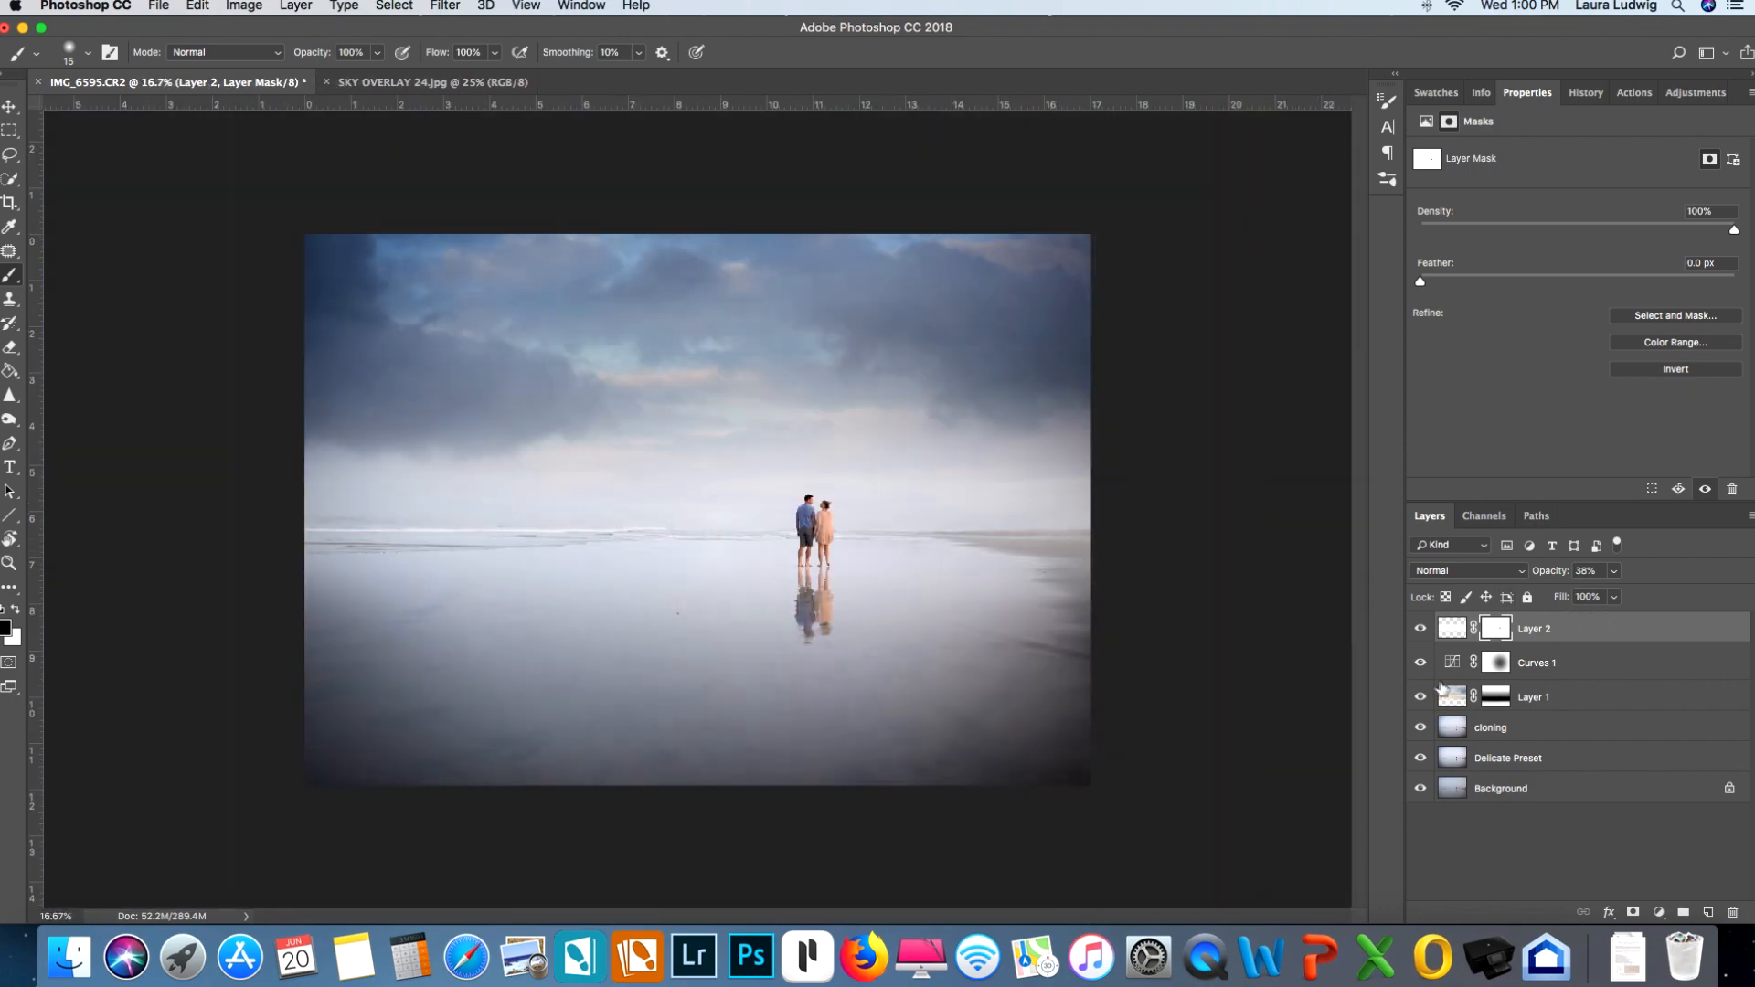
{"action": "left_click", "coordinate": [1421, 629]}
{"action": "left_click", "coordinate": [1421, 628]}
{"action": "left_click", "coordinate": [1421, 629]}
{"action": "left_click", "coordinate": [1421, 629]}
{"action": "left_click", "coordinate": [1203, 960]}
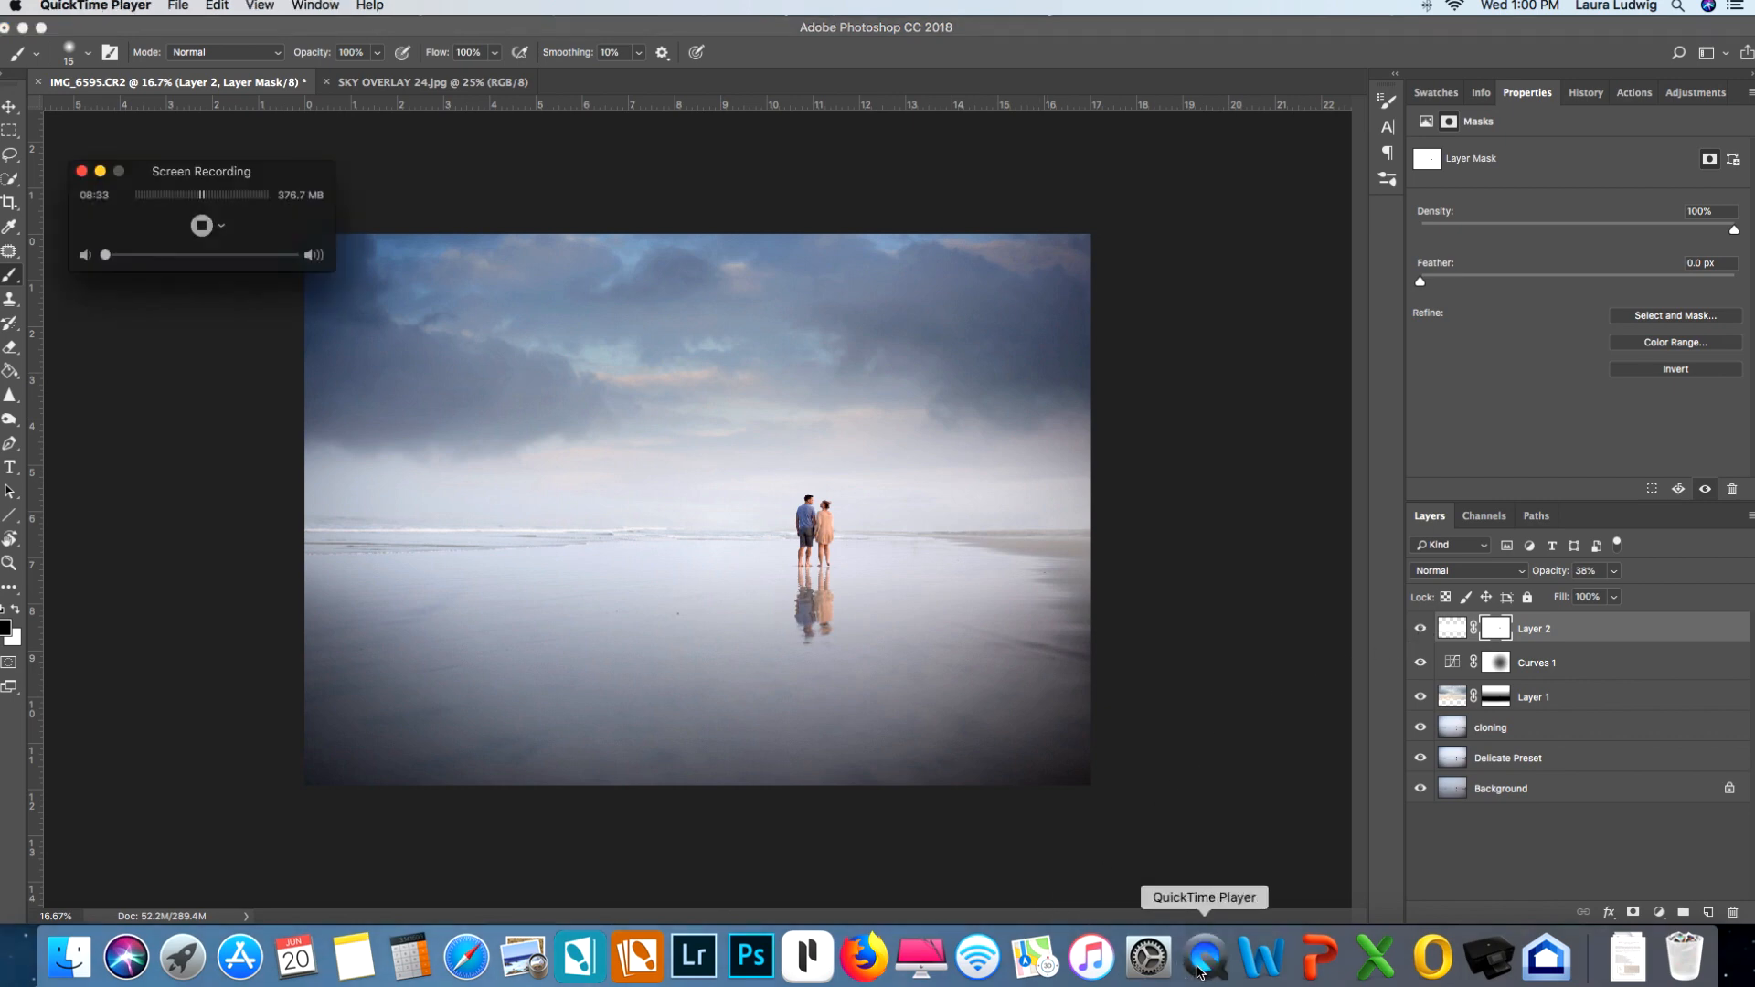